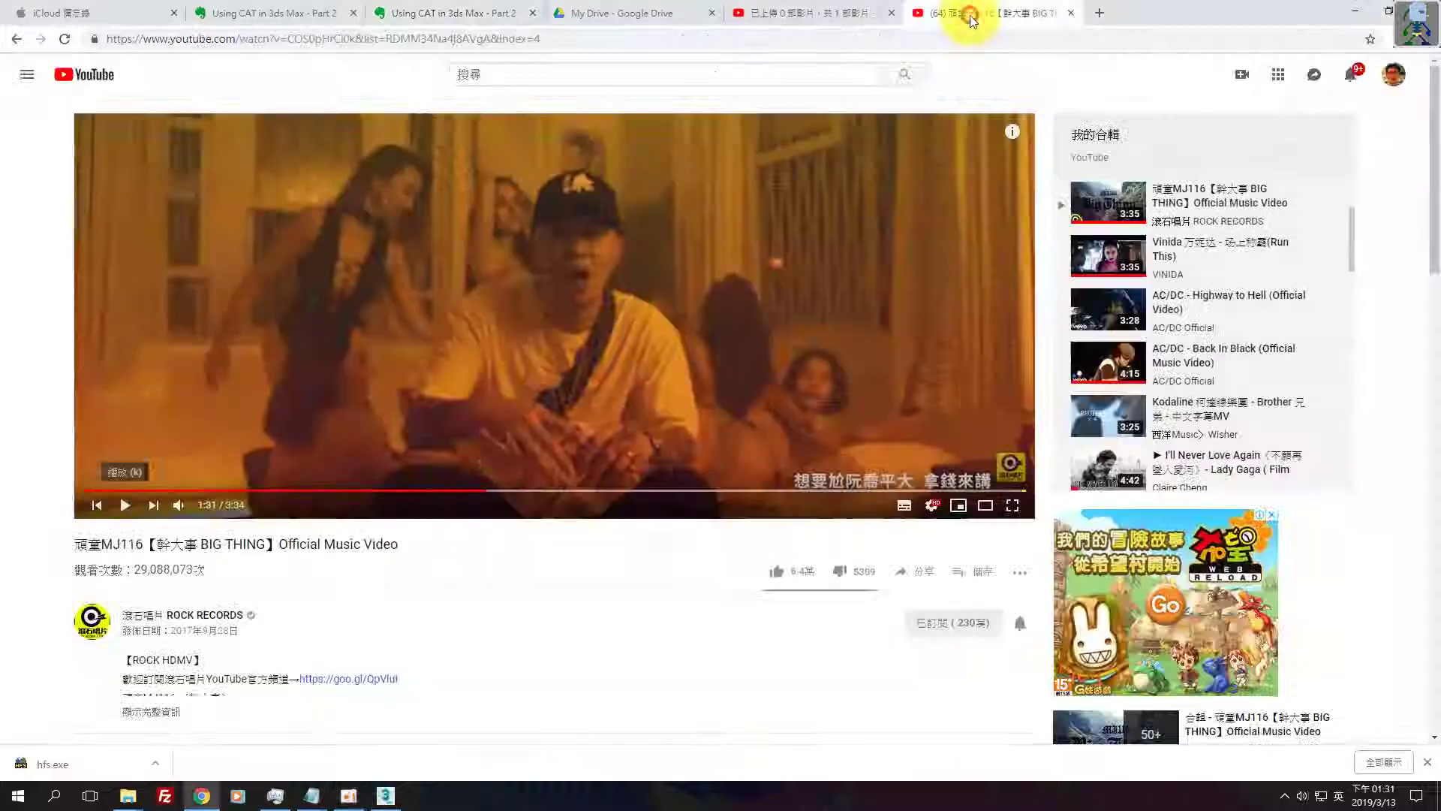
# - View the uploaded 'Using CAT in 3ds Max Part-1' video's watch page, then go back to the upload page
pyautogui.click(871, 15)
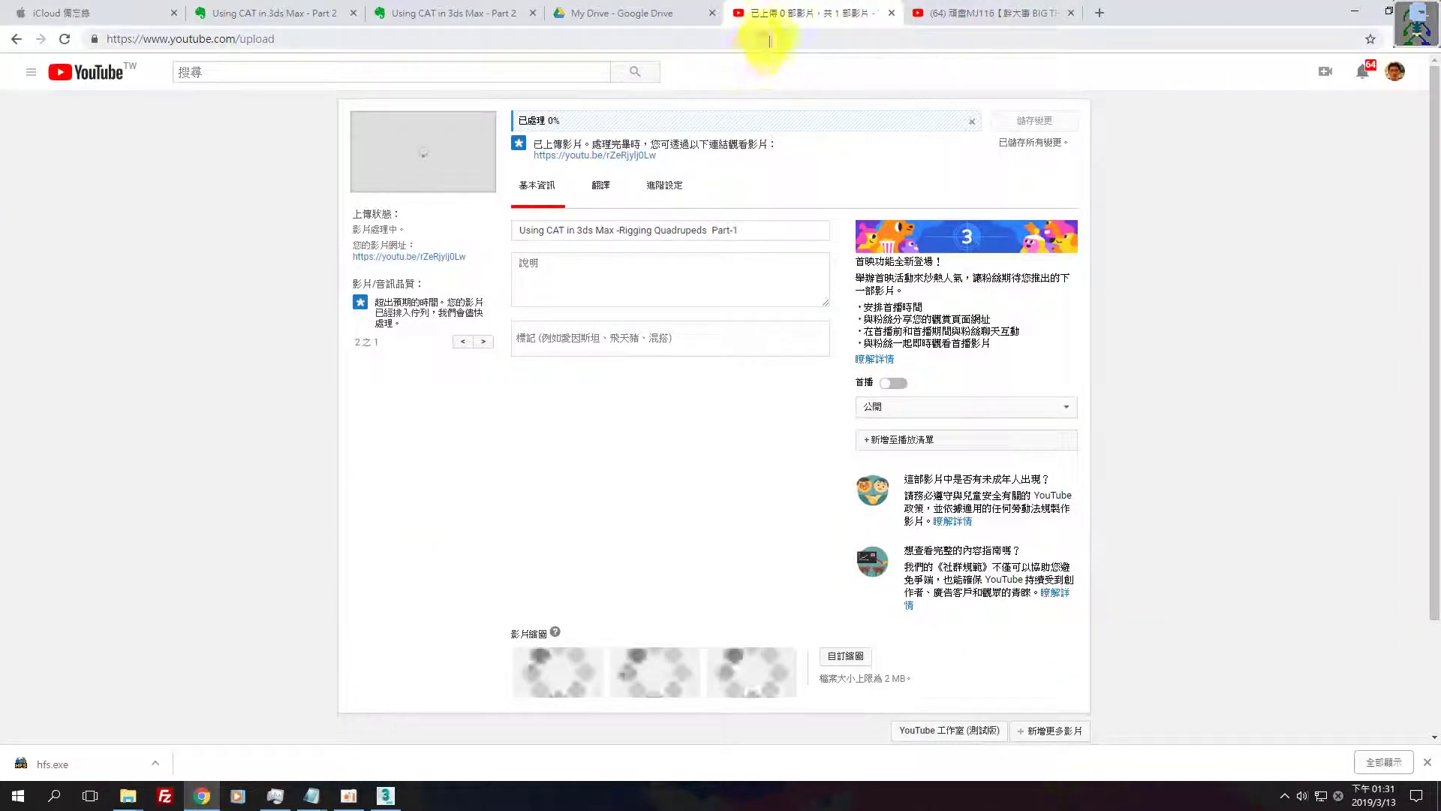
pyautogui.click(434, 259)
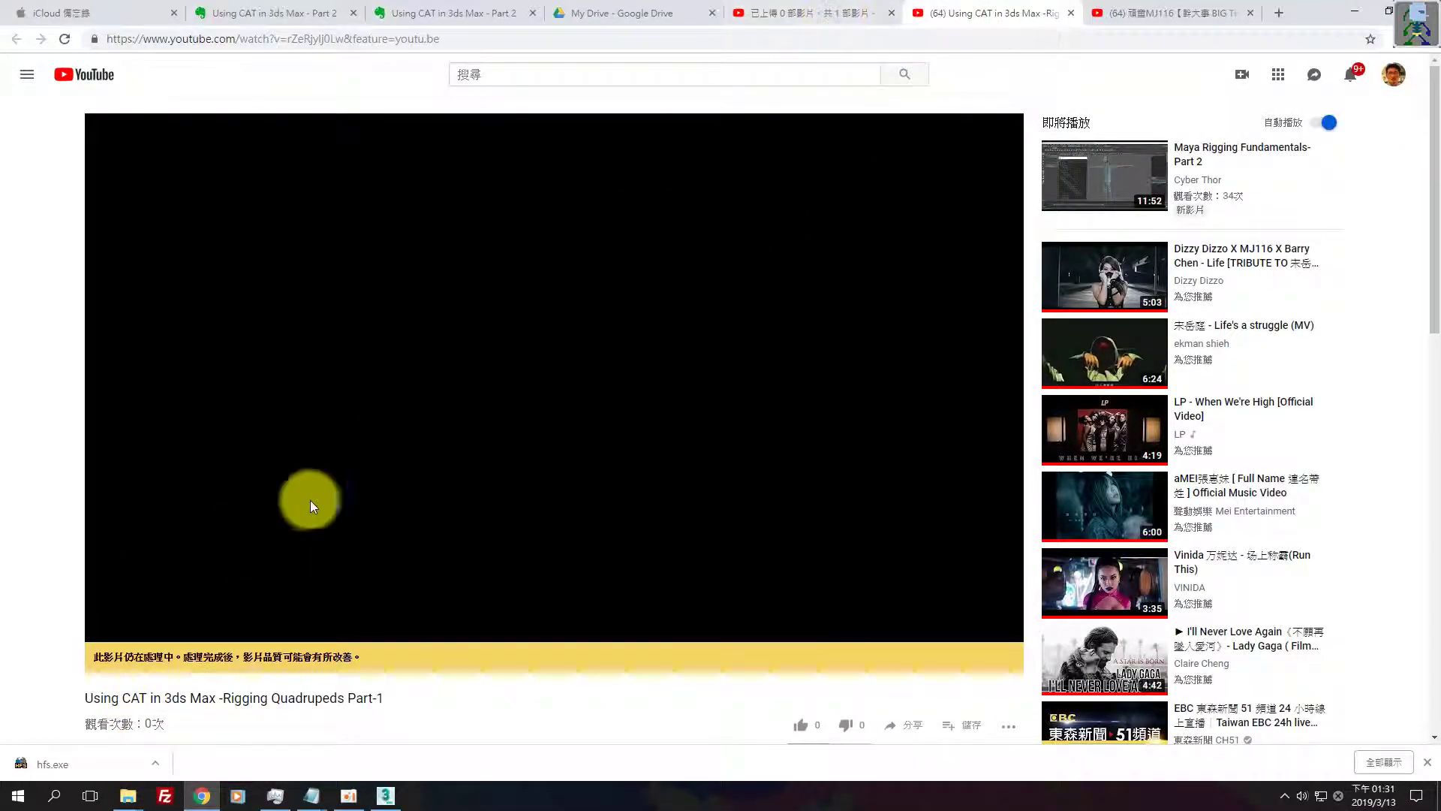
pyautogui.click(853, 16)
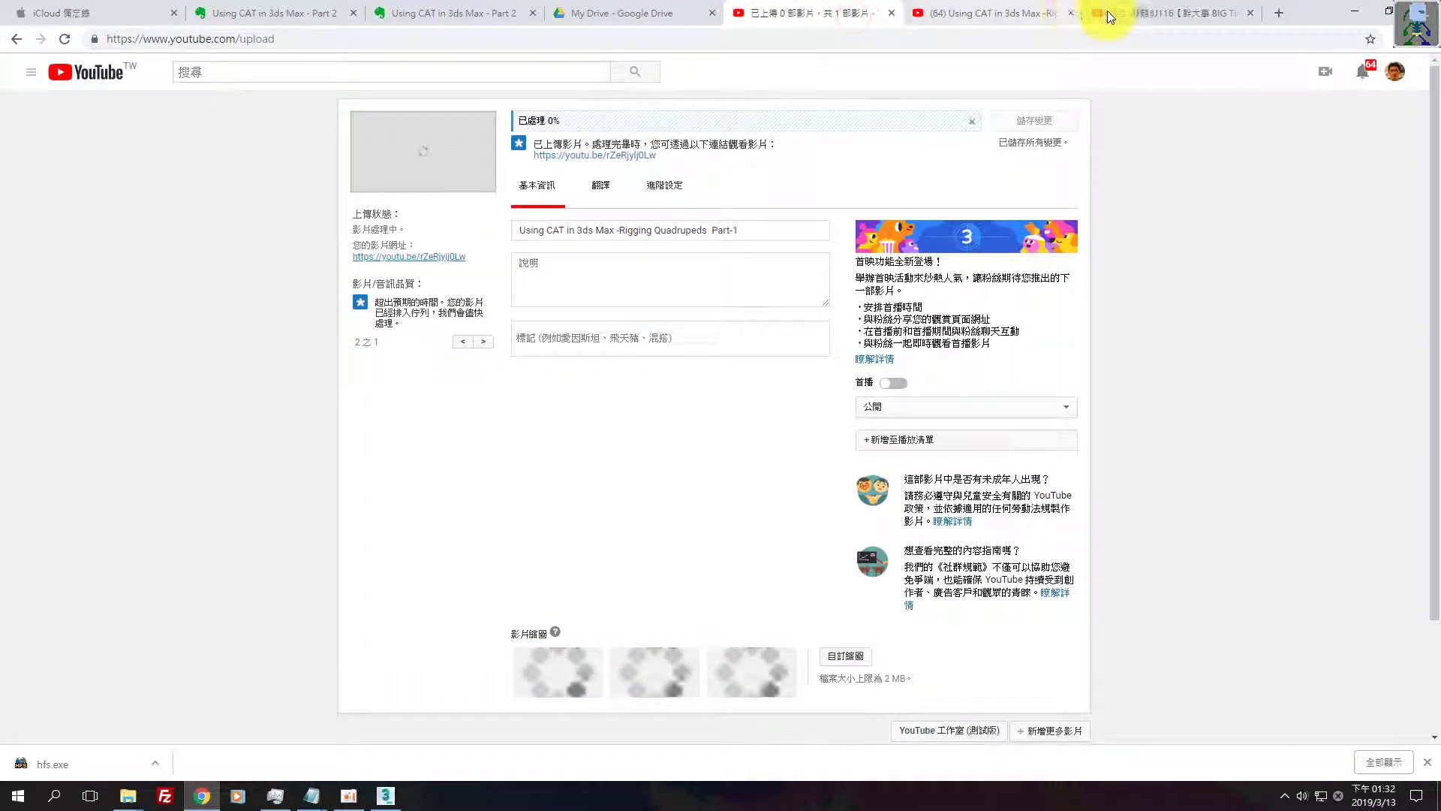
# - Bring up the Using CAT in 3ds Max tutorial note and its pelvis screenshot
pyautogui.click(658, 11)
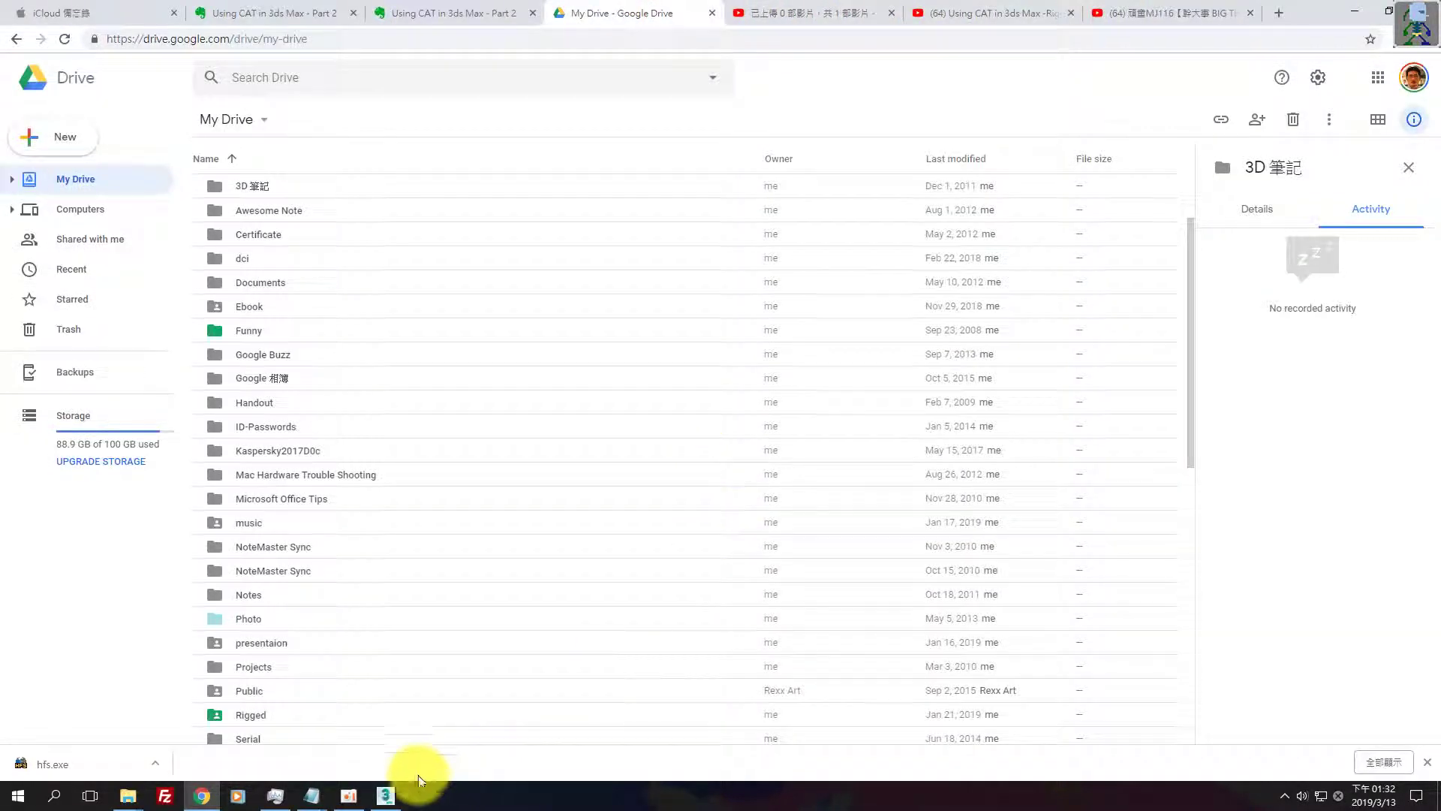
pyautogui.click(385, 794)
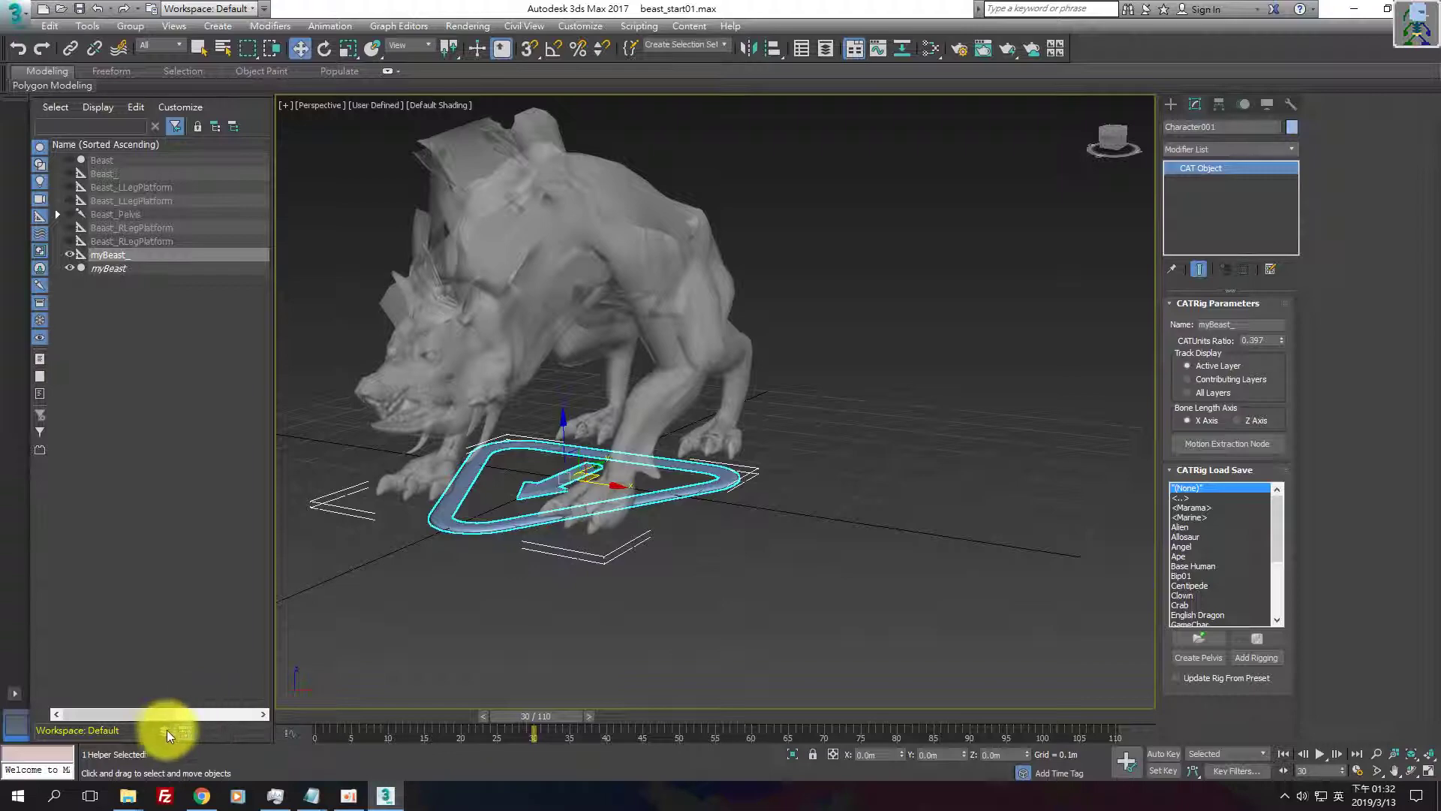
pyautogui.click(203, 795)
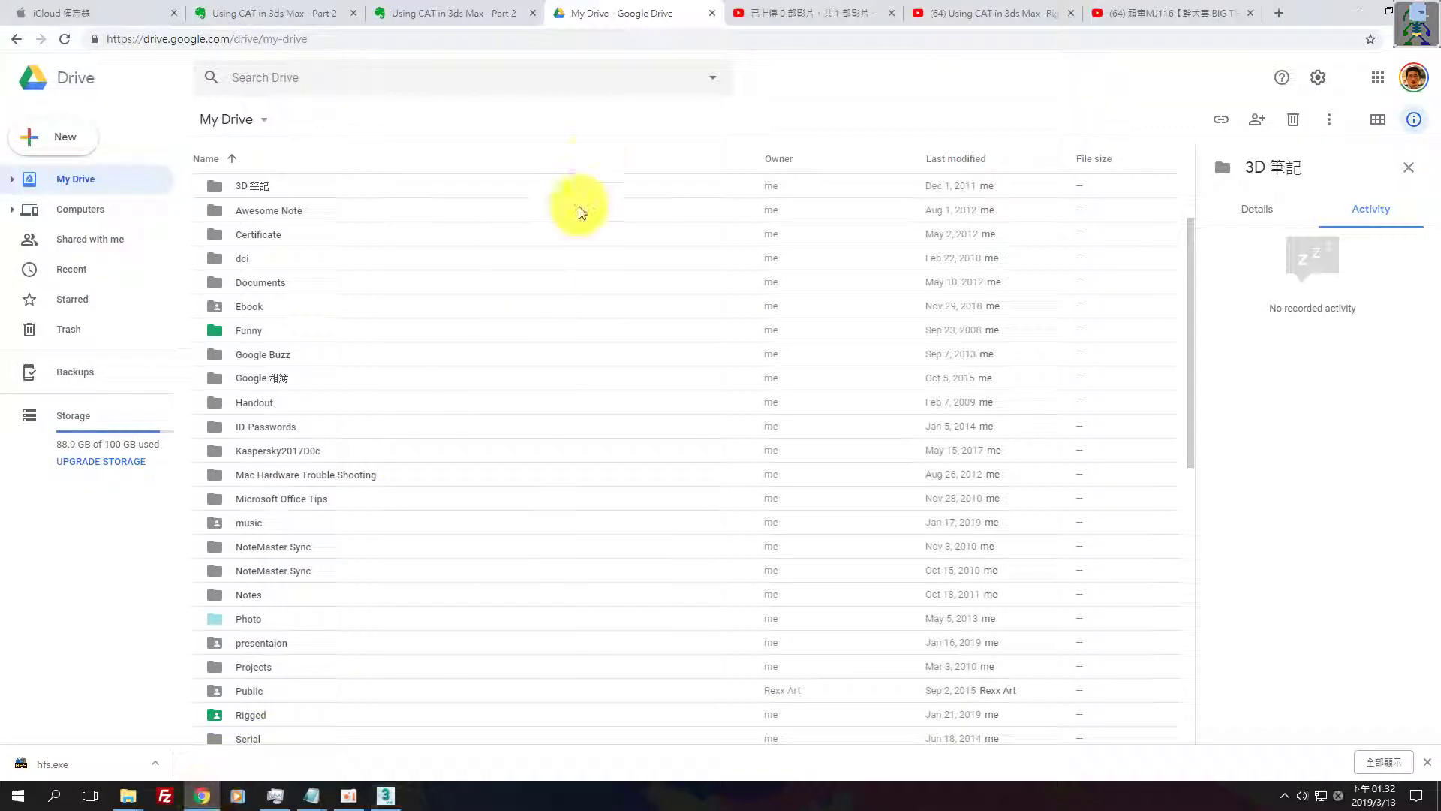
pyautogui.click(406, 12)
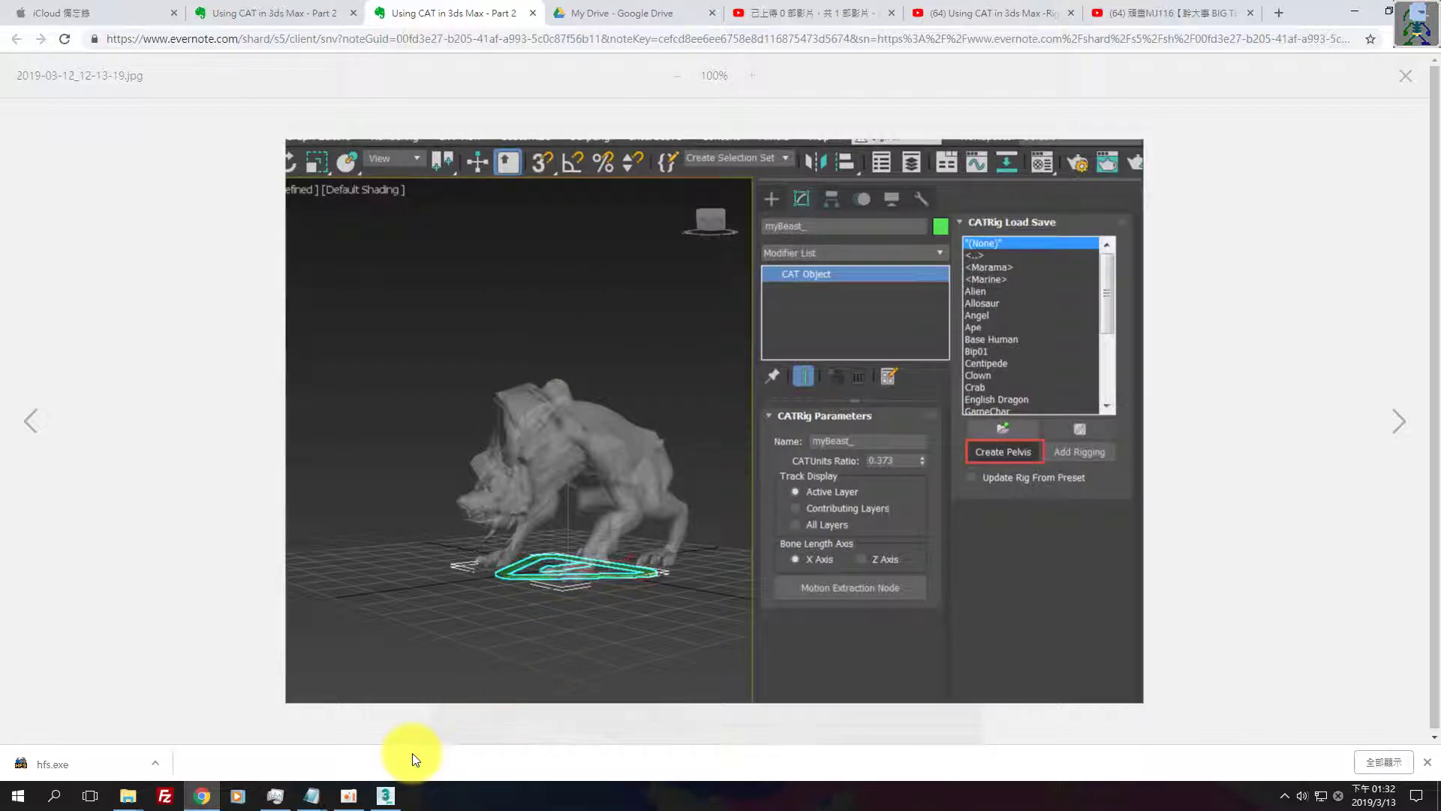
# - Close the full-size image and scroll down the tutorial note to the later screenshots
pyautogui.click(349, 795)
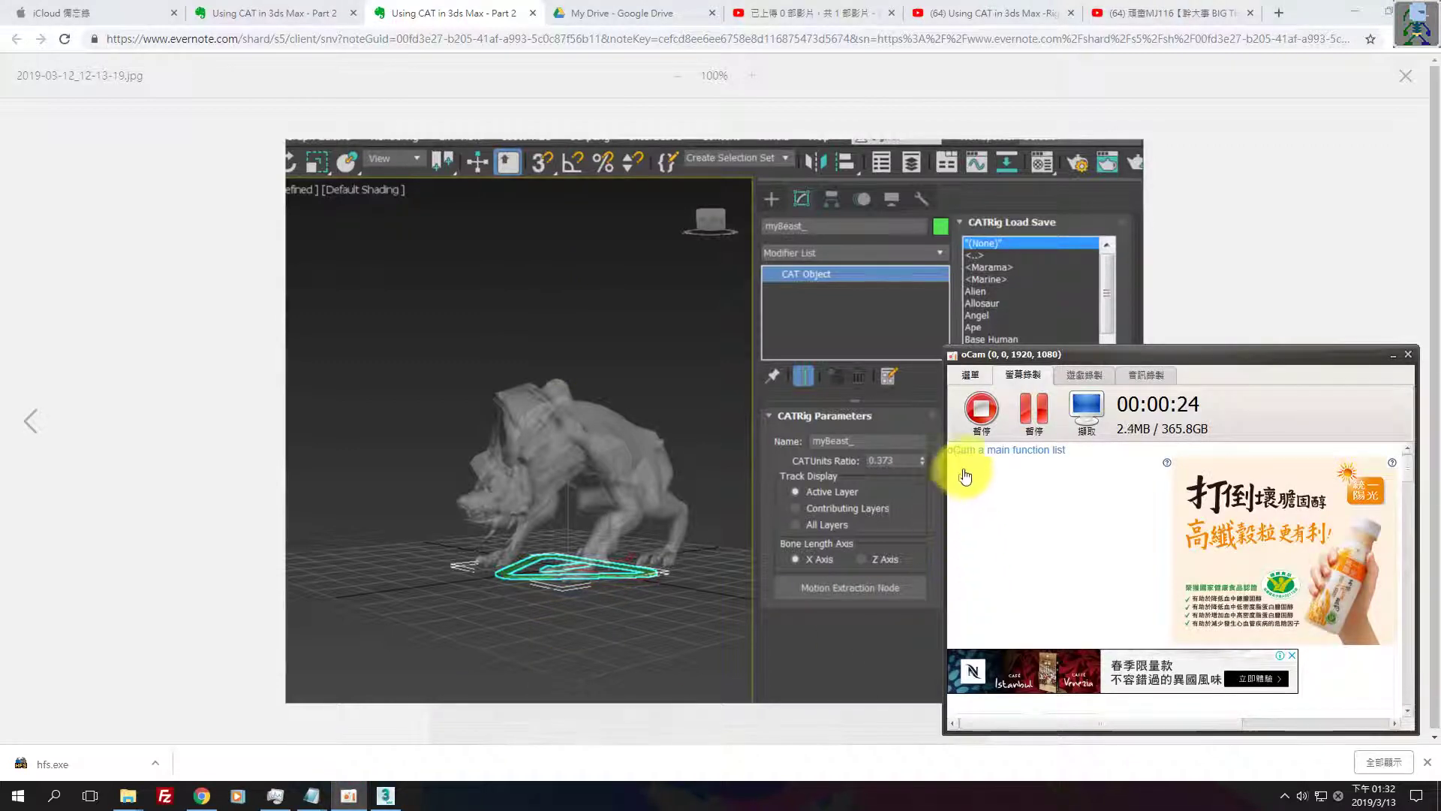
pyautogui.click(215, 434)
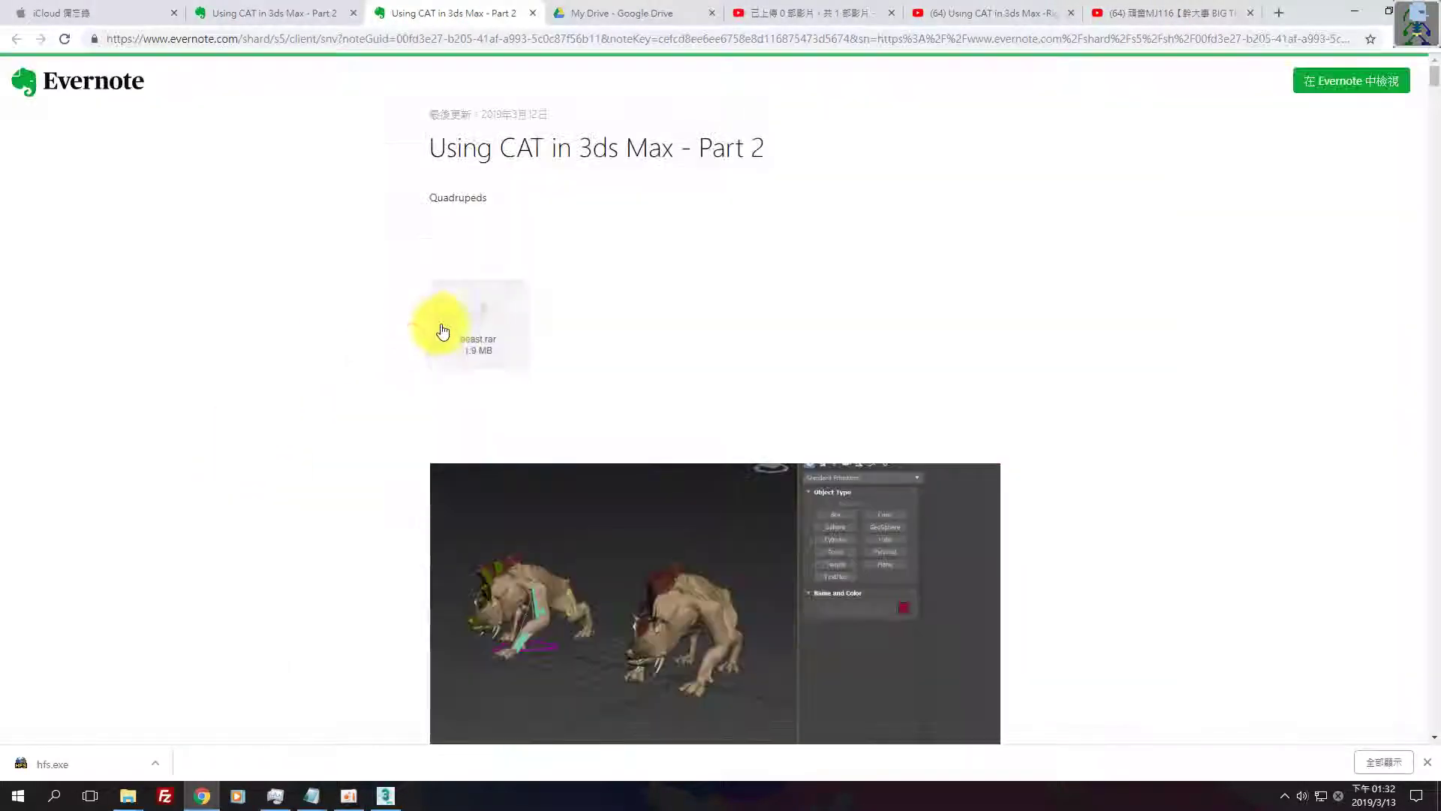
pyautogui.scroll(-5, 825, 450)
pyautogui.scroll(-5, 826, 460)
pyautogui.scroll(-5, 826, 459)
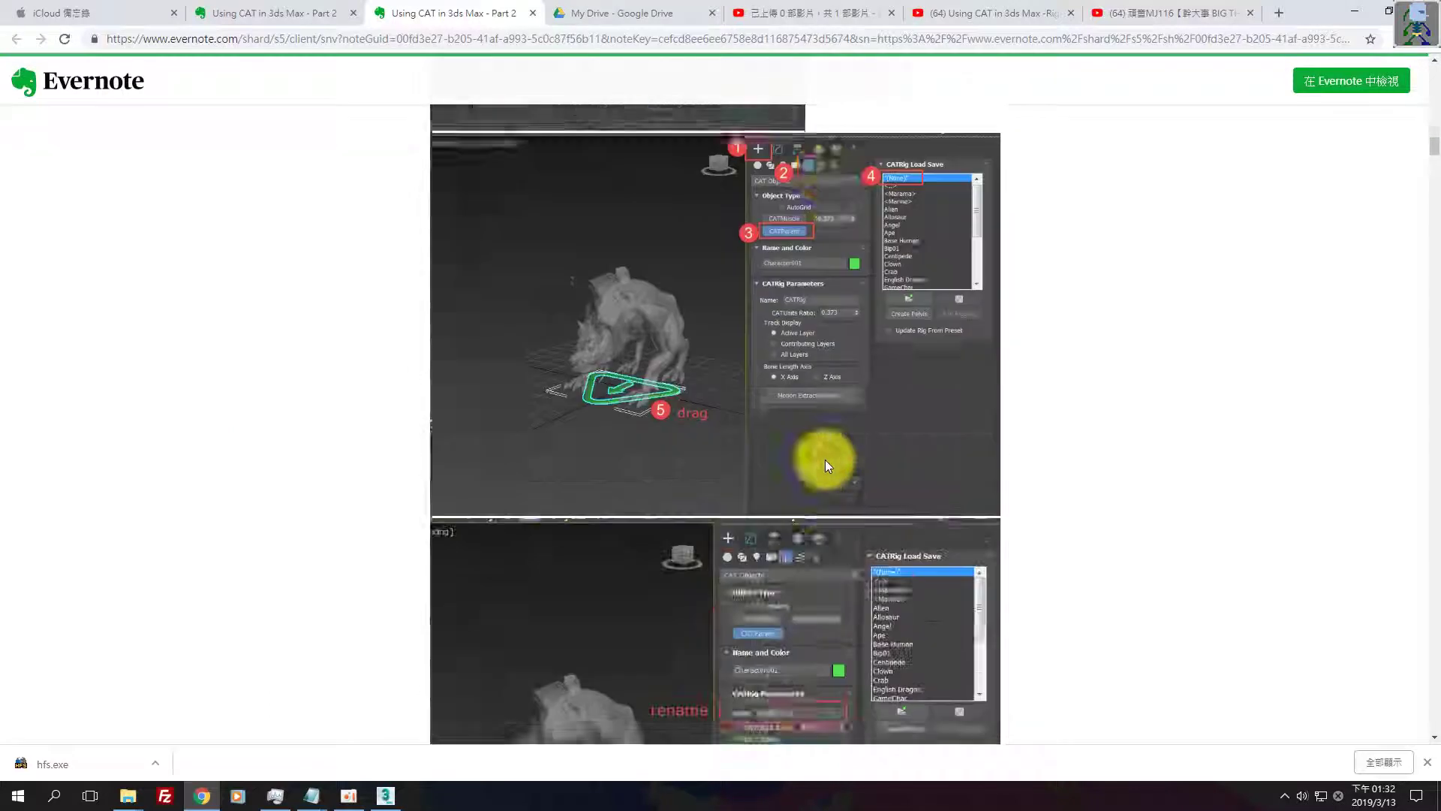
pyautogui.scroll(-5, 826, 458)
pyautogui.scroll(-5, 826, 458)
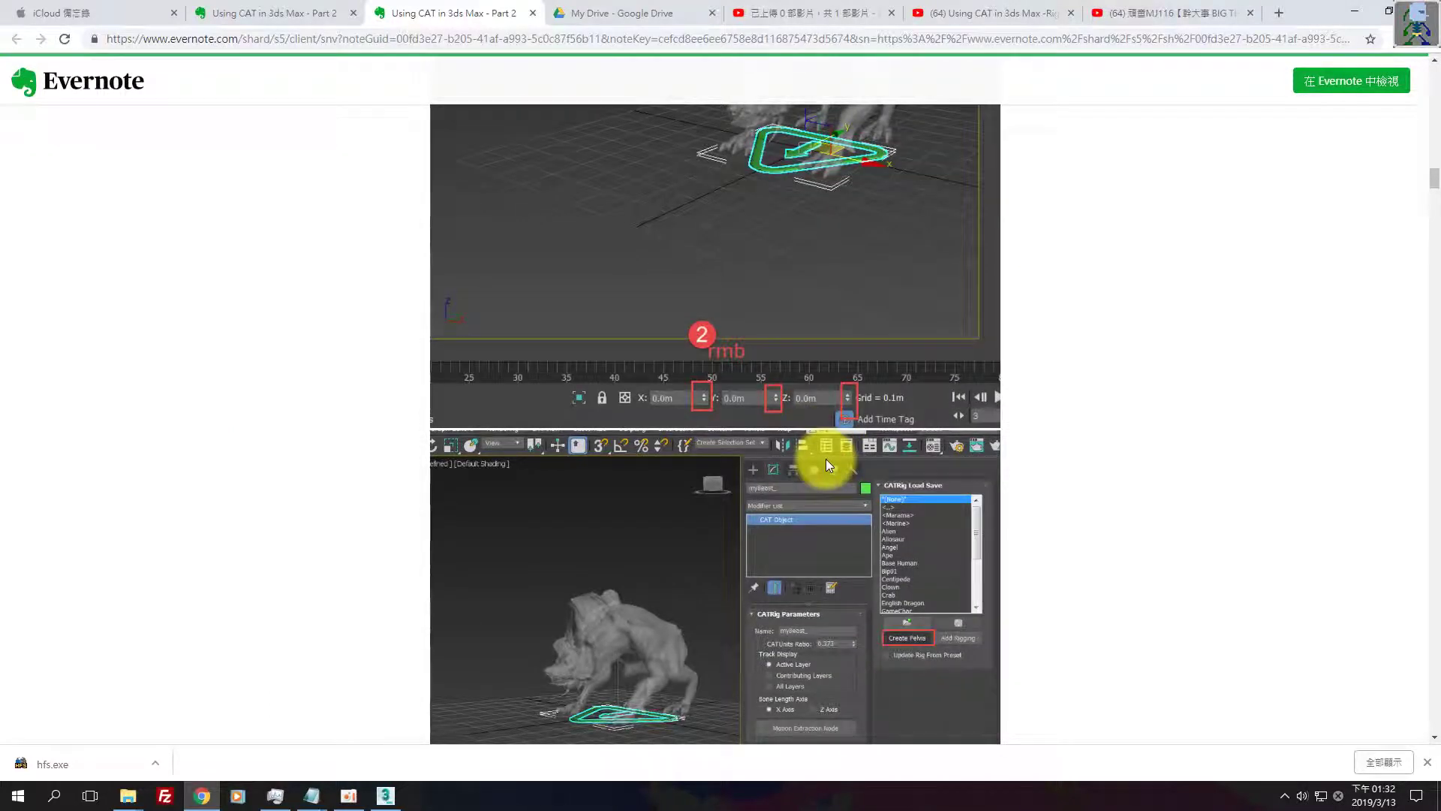
pyautogui.scroll(-5, 820, 457)
pyautogui.scroll(-5, 819, 457)
pyautogui.scroll(2, 824, 451)
# - Page through screenshots on creating, renaming, moving and sizing the pelvis and adding a leg, then return to 3ds Max
pyautogui.click(824, 442)
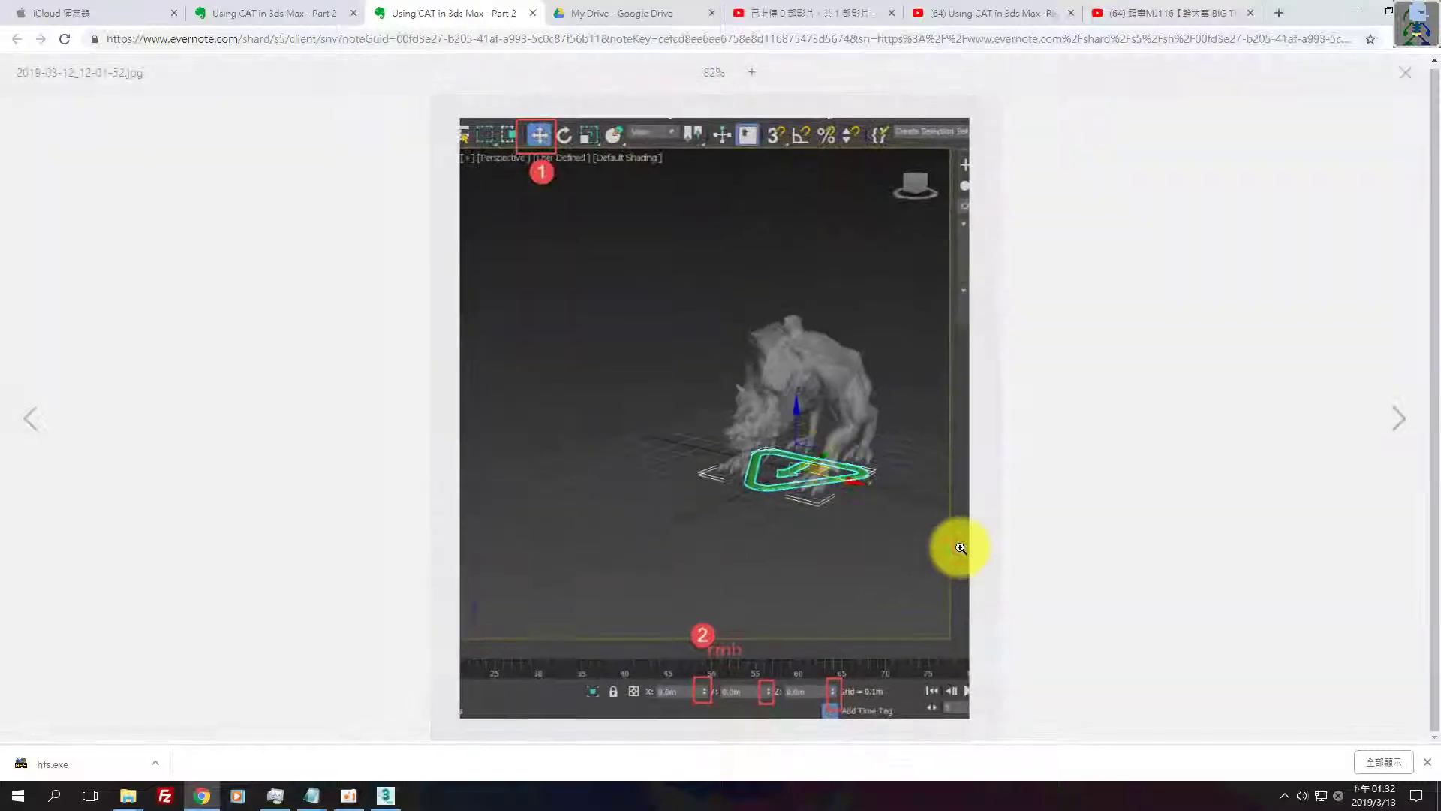
pyautogui.click(1385, 418)
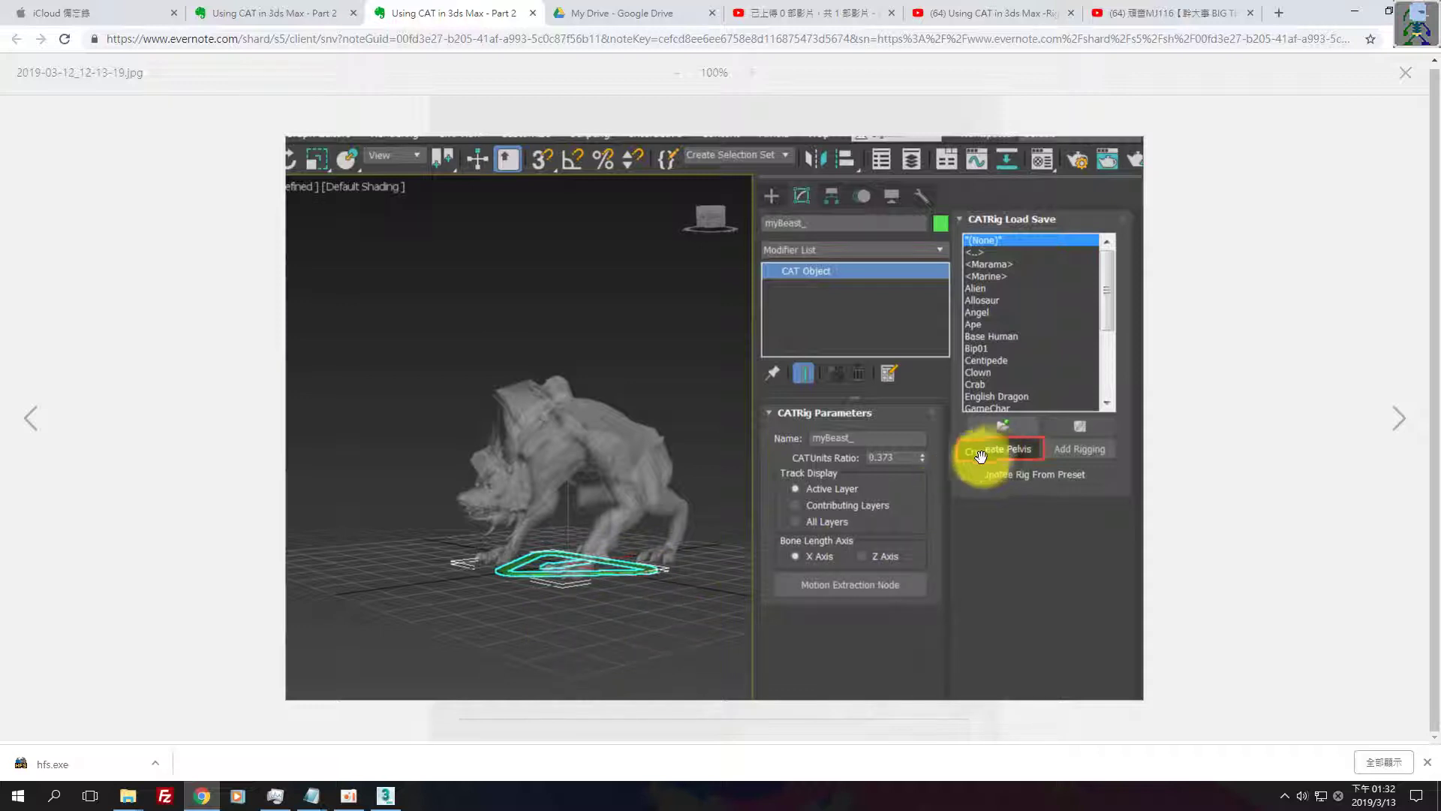
pyautogui.click(1381, 425)
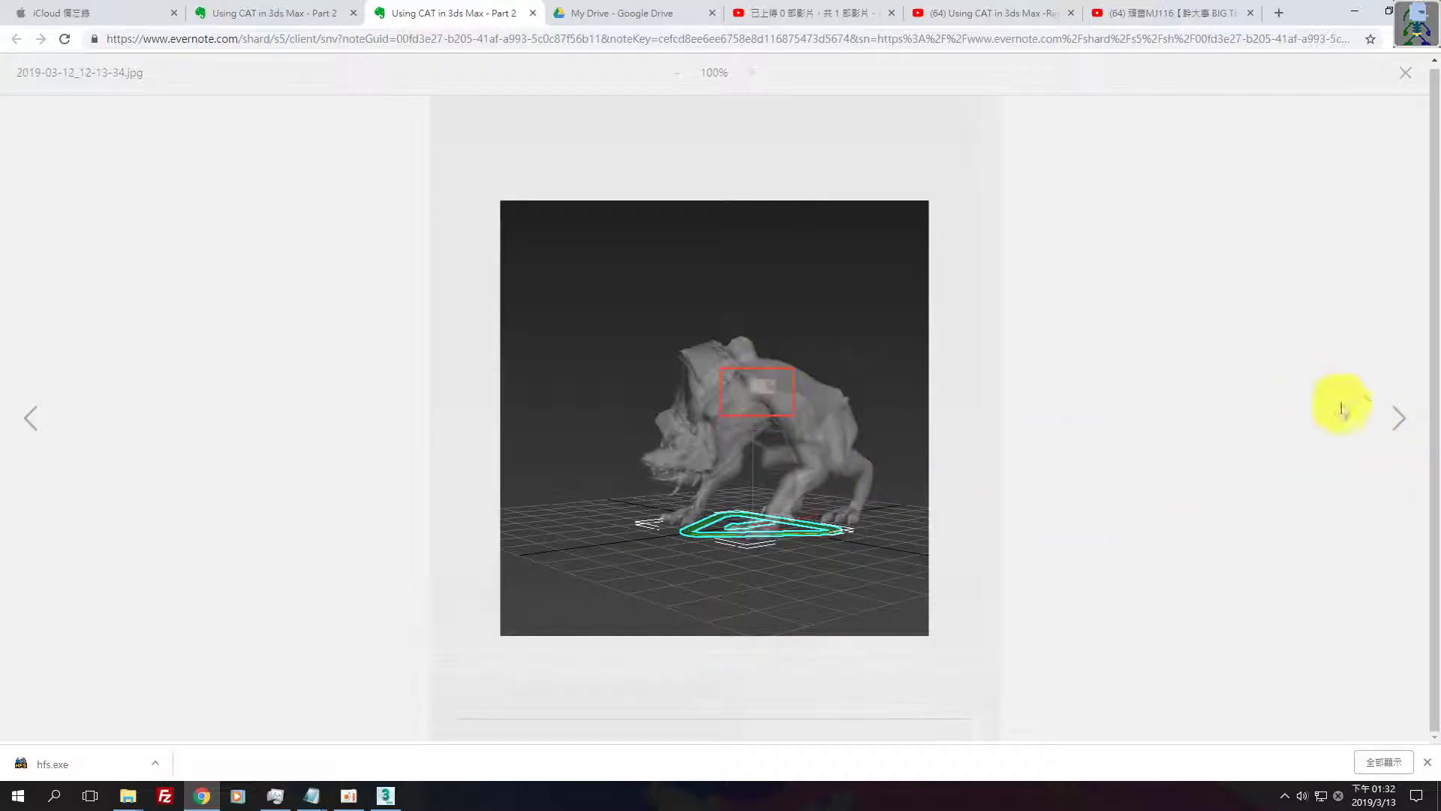
pyautogui.click(1394, 421)
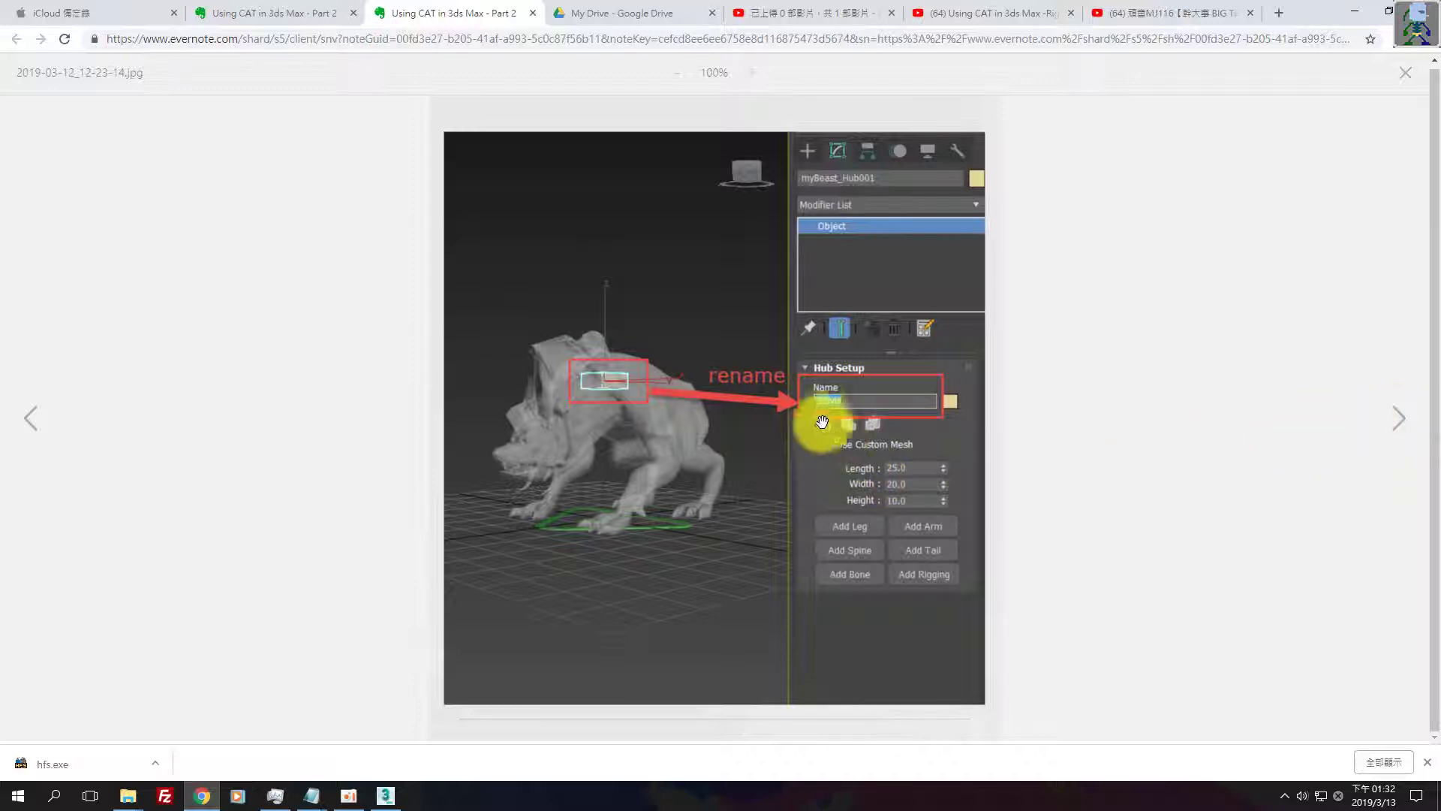
pyautogui.click(1396, 428)
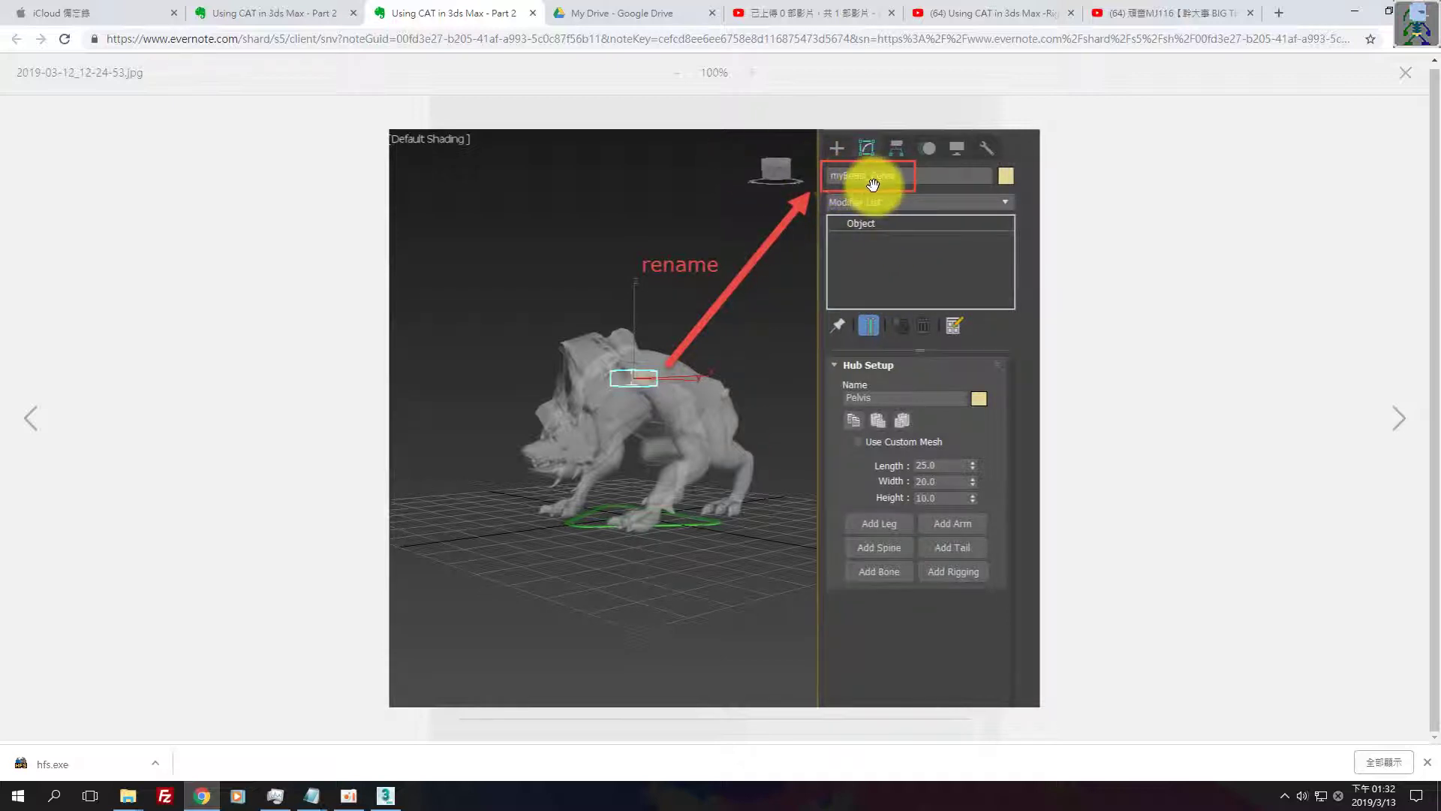
pyautogui.click(1385, 439)
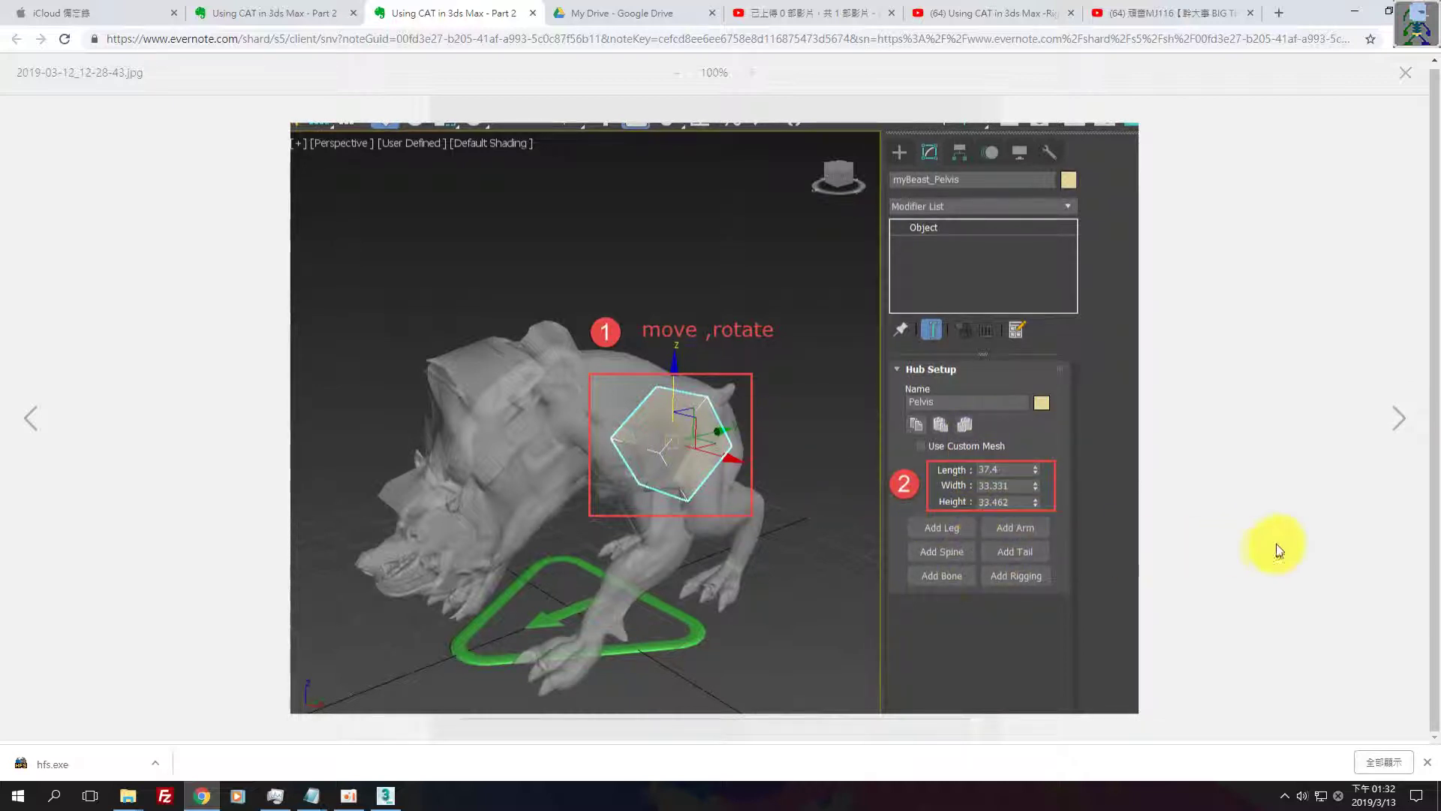
pyautogui.click(1390, 426)
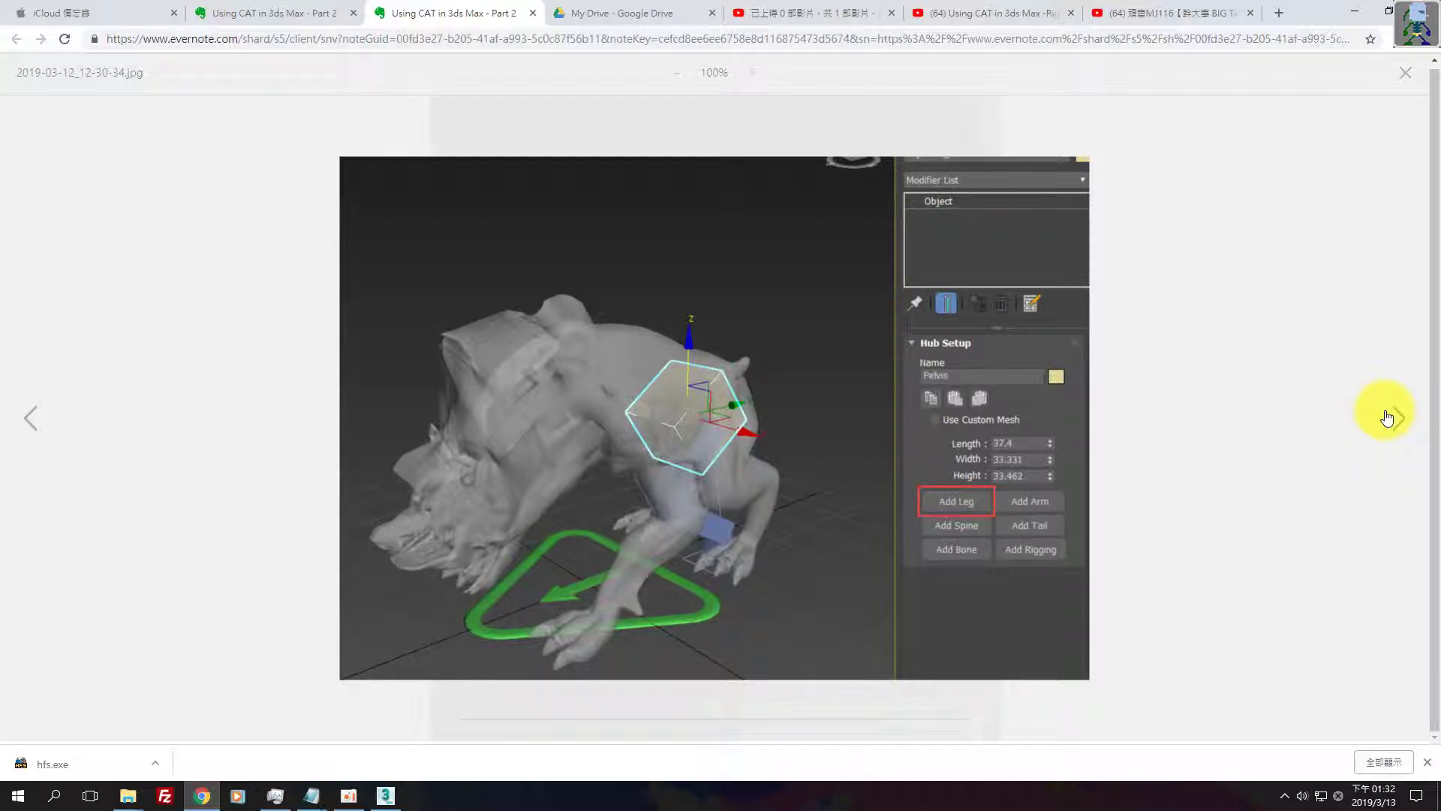
pyautogui.click(383, 790)
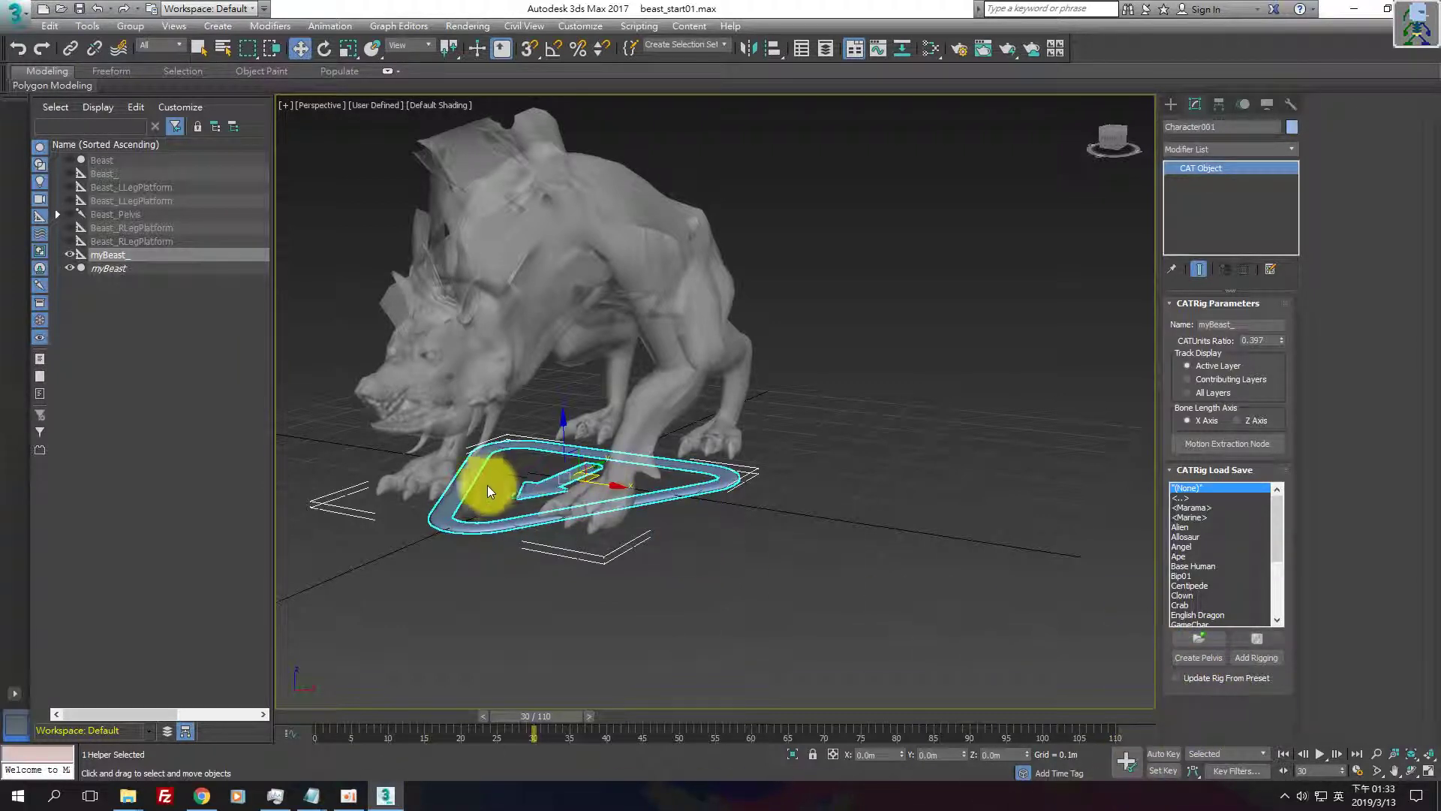
# - Create the CAT pelvis hub and rename it from myBeast_Hub001 to myBeast_Pelvis
pyautogui.click(1200, 656)
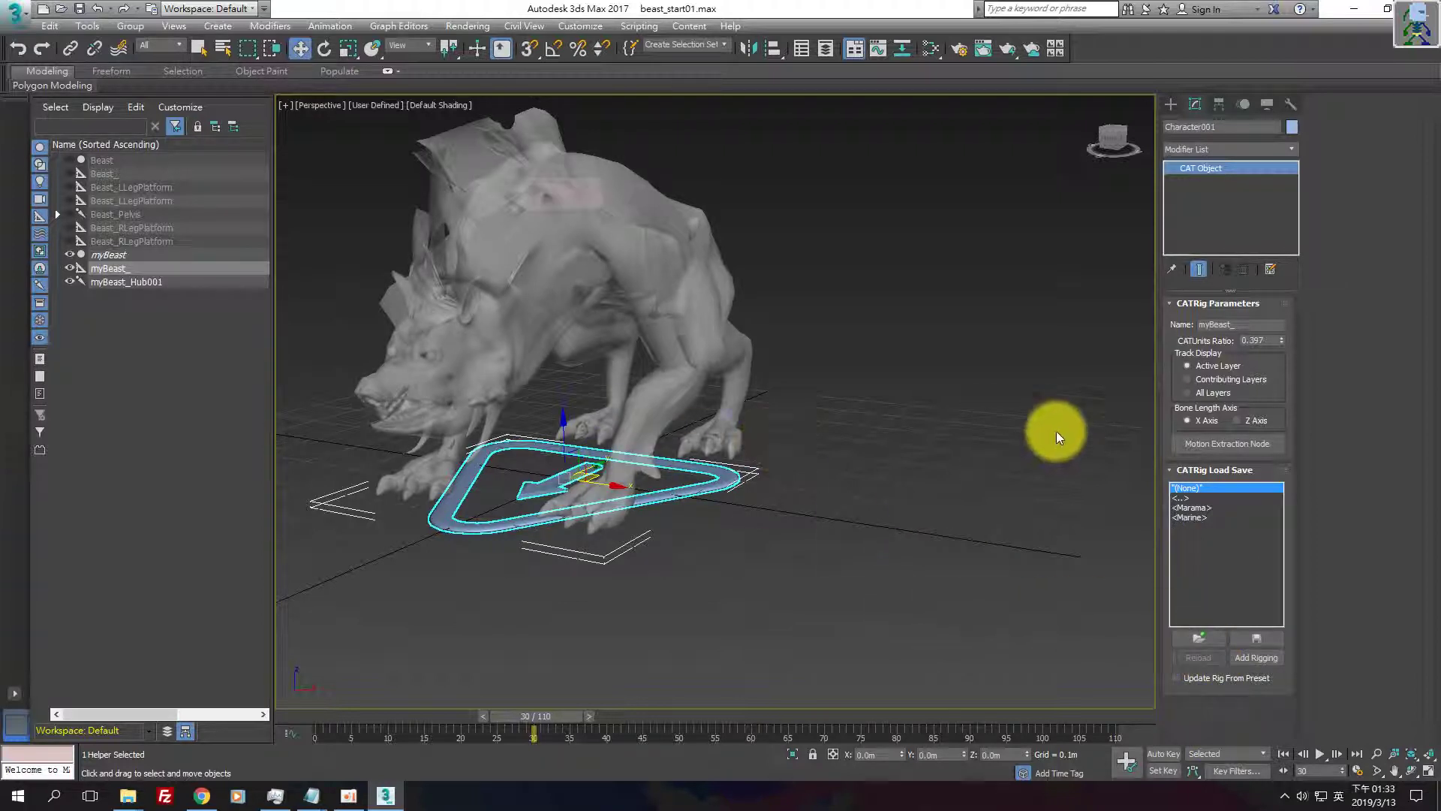
pyautogui.moveTo(508, 178); pyautogui.dragTo(582, 193)
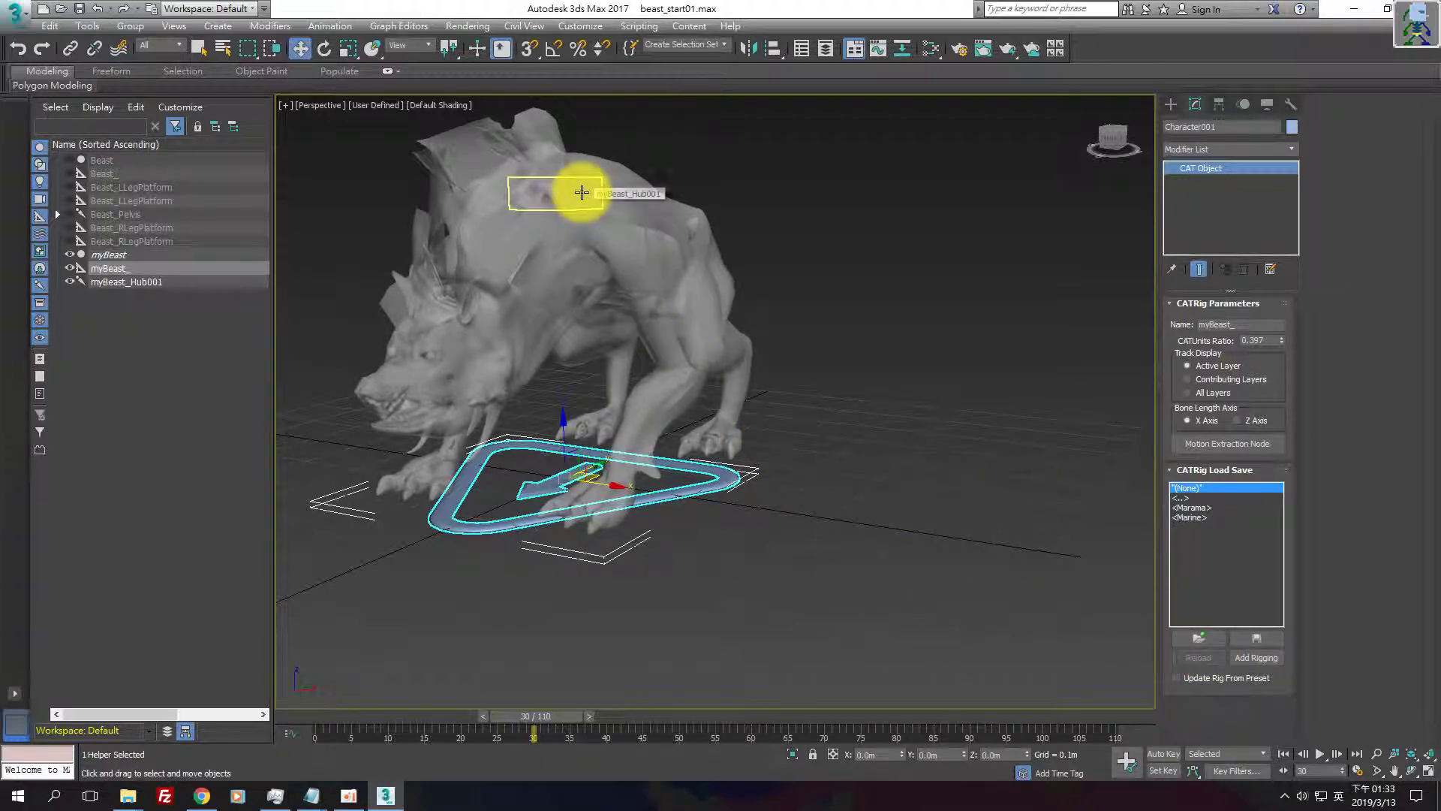
pyautogui.click(582, 193)
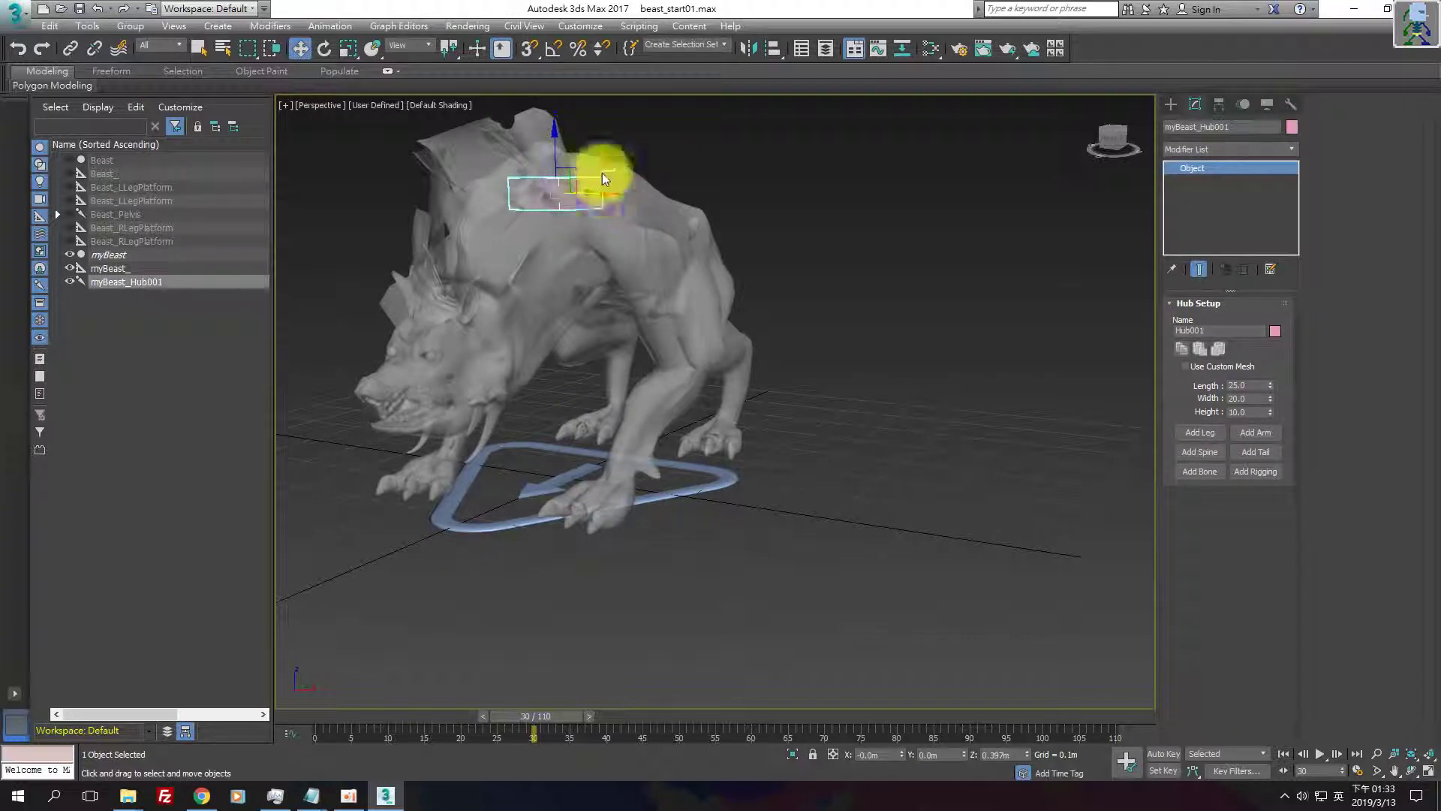
pyautogui.moveTo(733, 343)
pyautogui.keyDown('alt'); pyautogui.mouseDown(button='middle')
pyautogui.moveTo(712, 345)
pyautogui.moveTo(663, 308)
pyautogui.mouseUp(button='middle'); pyautogui.keyUp('alt')
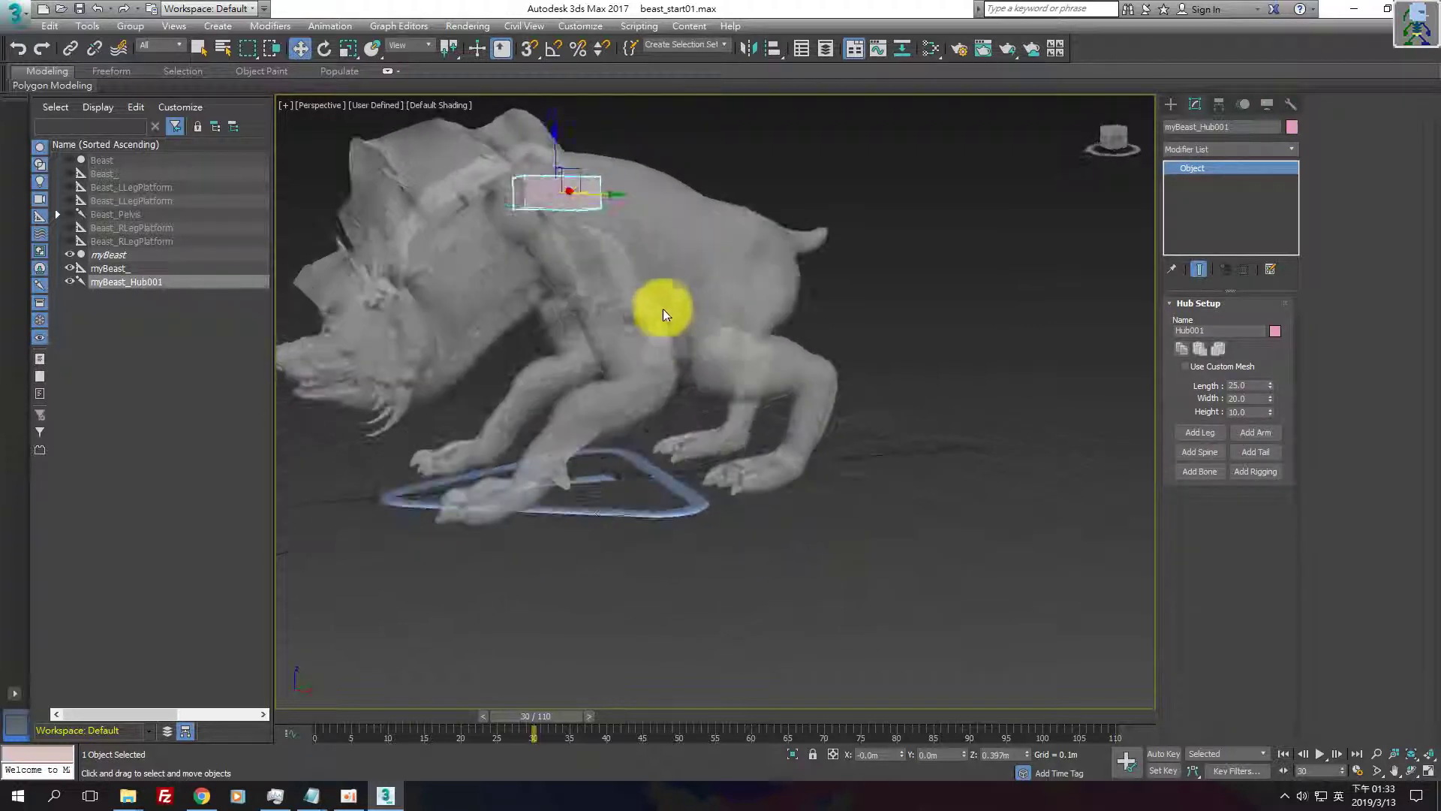
pyautogui.click(1202, 129)
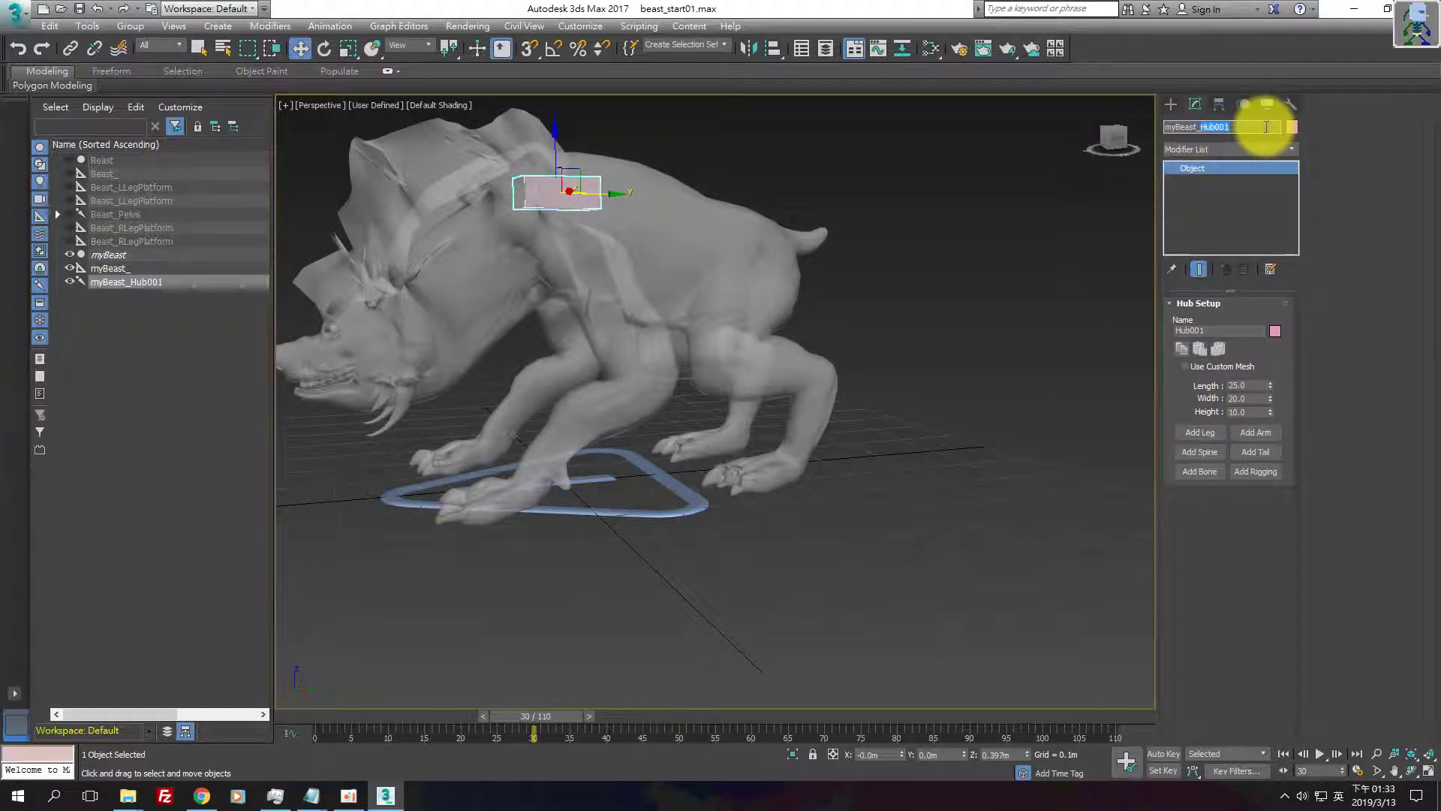
pyautogui.write('Pelvis')
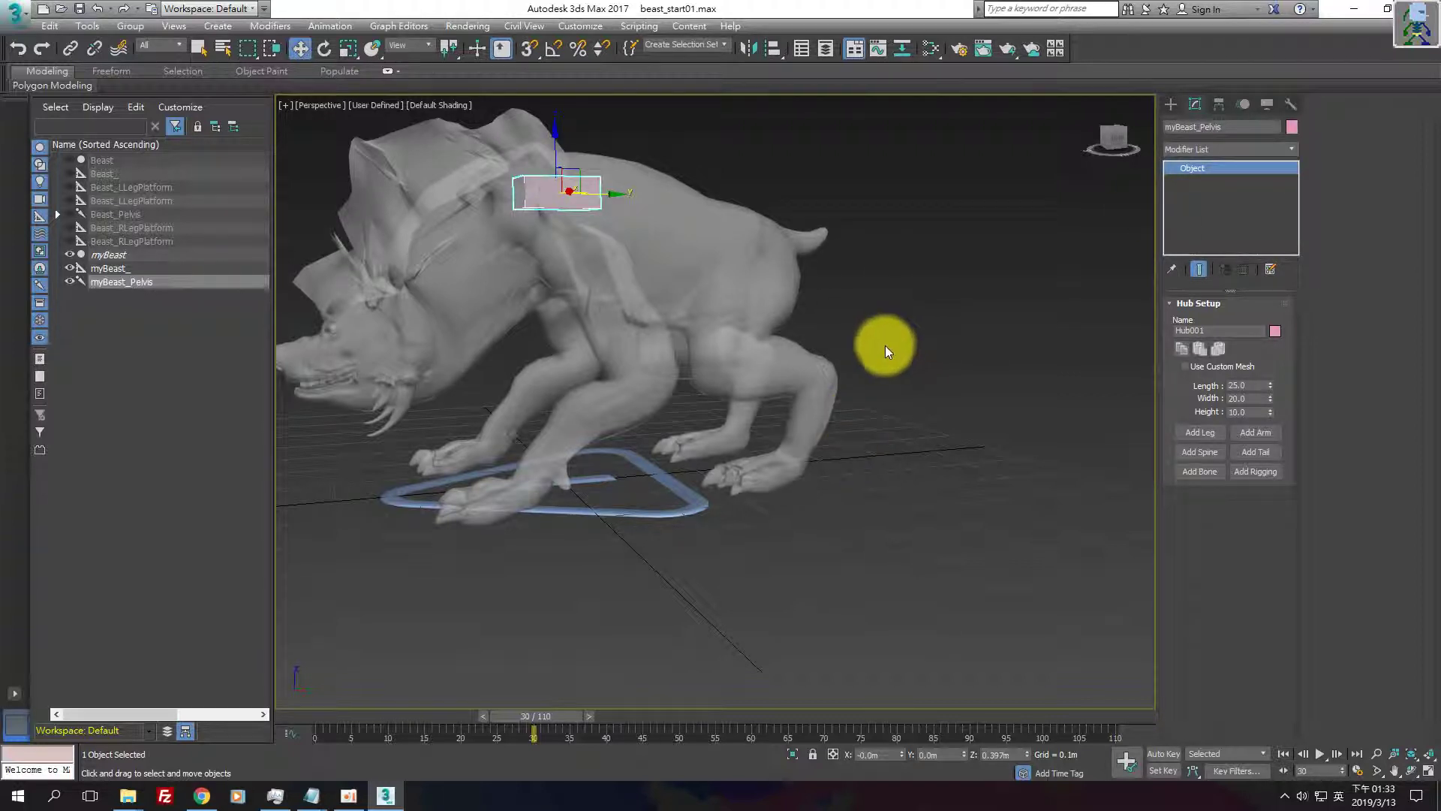
pyautogui.write('l')
# - Move the pelvis hub into the beast's hips and set its width to 35.4
pyautogui.moveTo(793, 197); pyautogui.dragTo(566, 288)
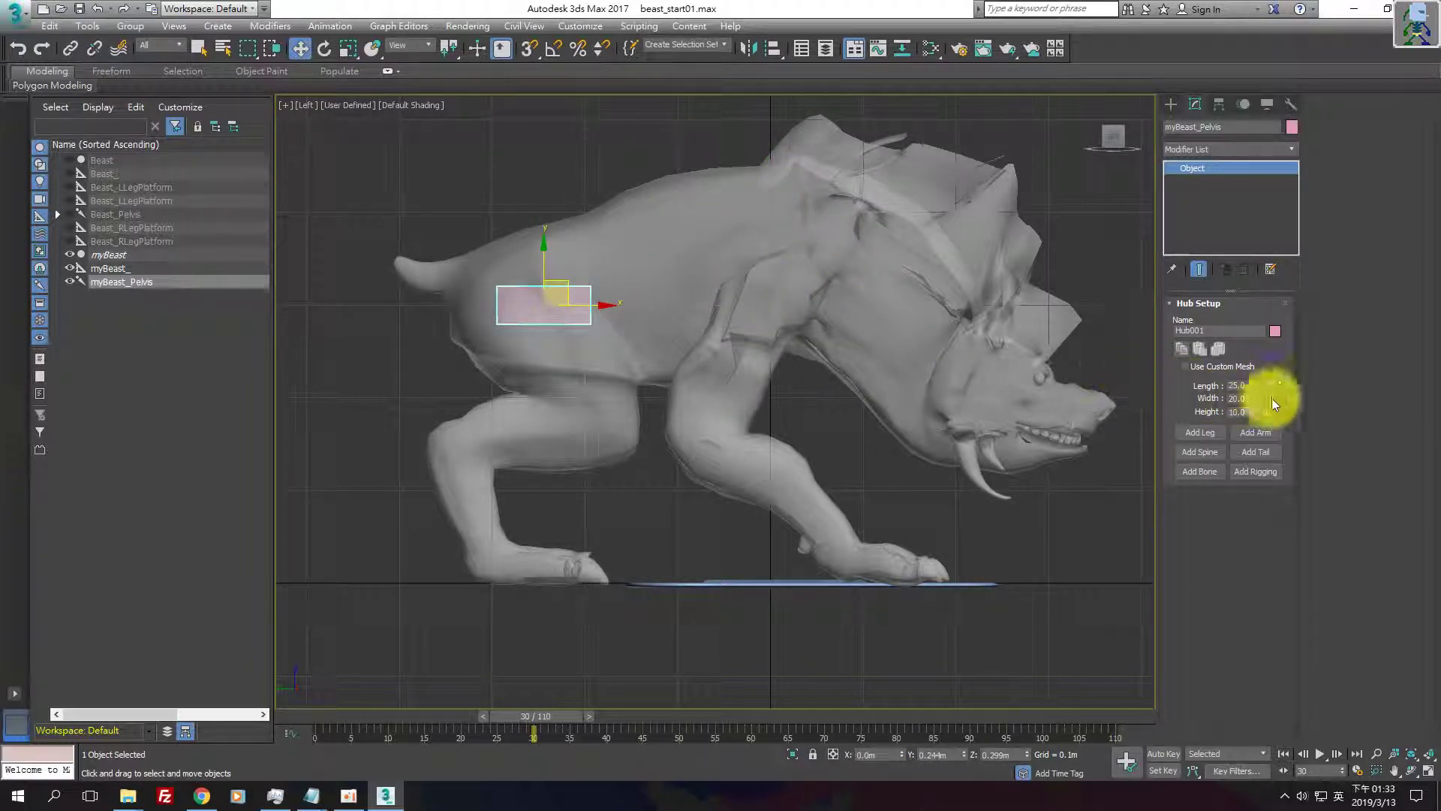
pyautogui.moveTo(1279, 383)
pyautogui.mouseDown()
pyautogui.moveTo(1270, 395)
pyautogui.moveTo(1289, 297)
pyautogui.mouseUp()
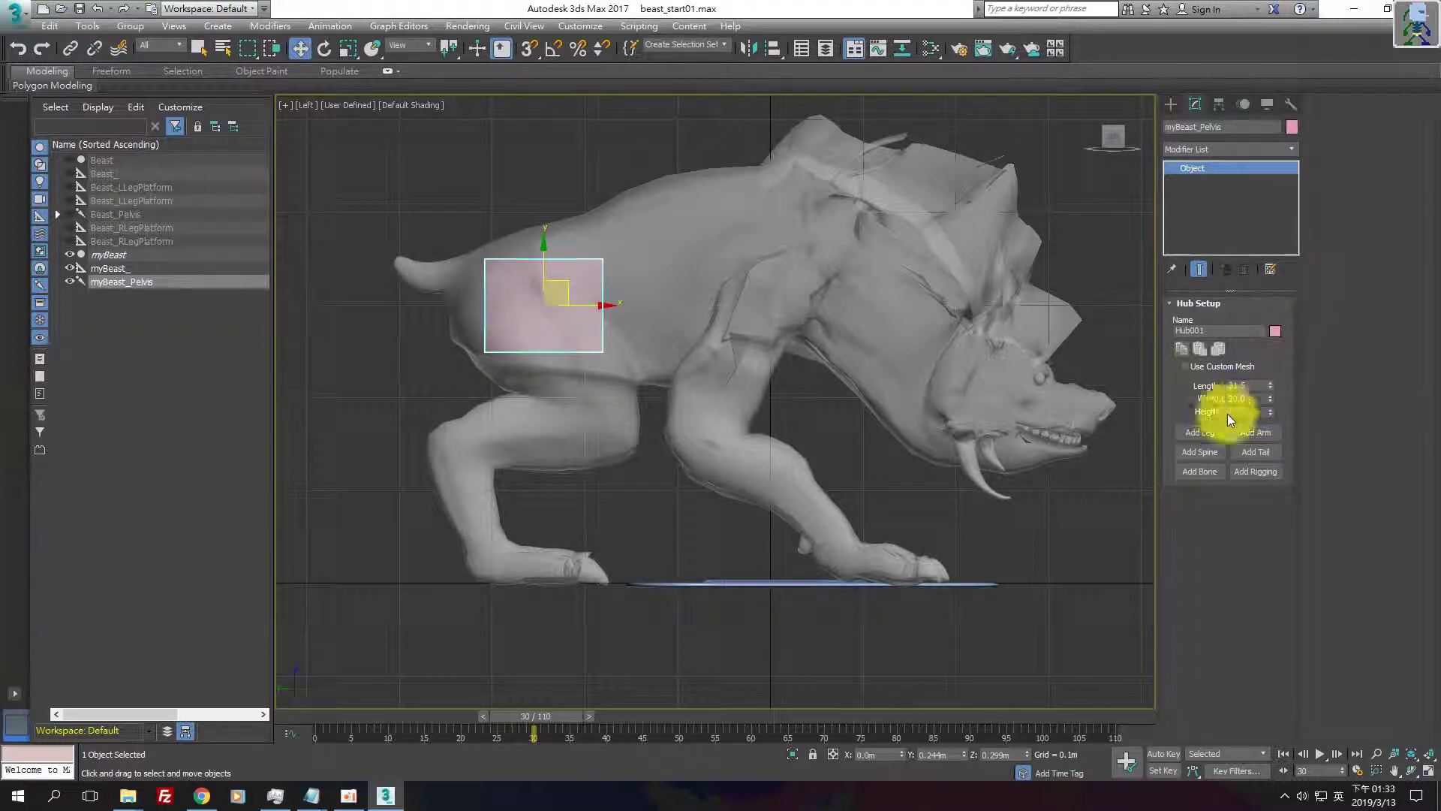
pyautogui.press('p')
pyautogui.press('super')
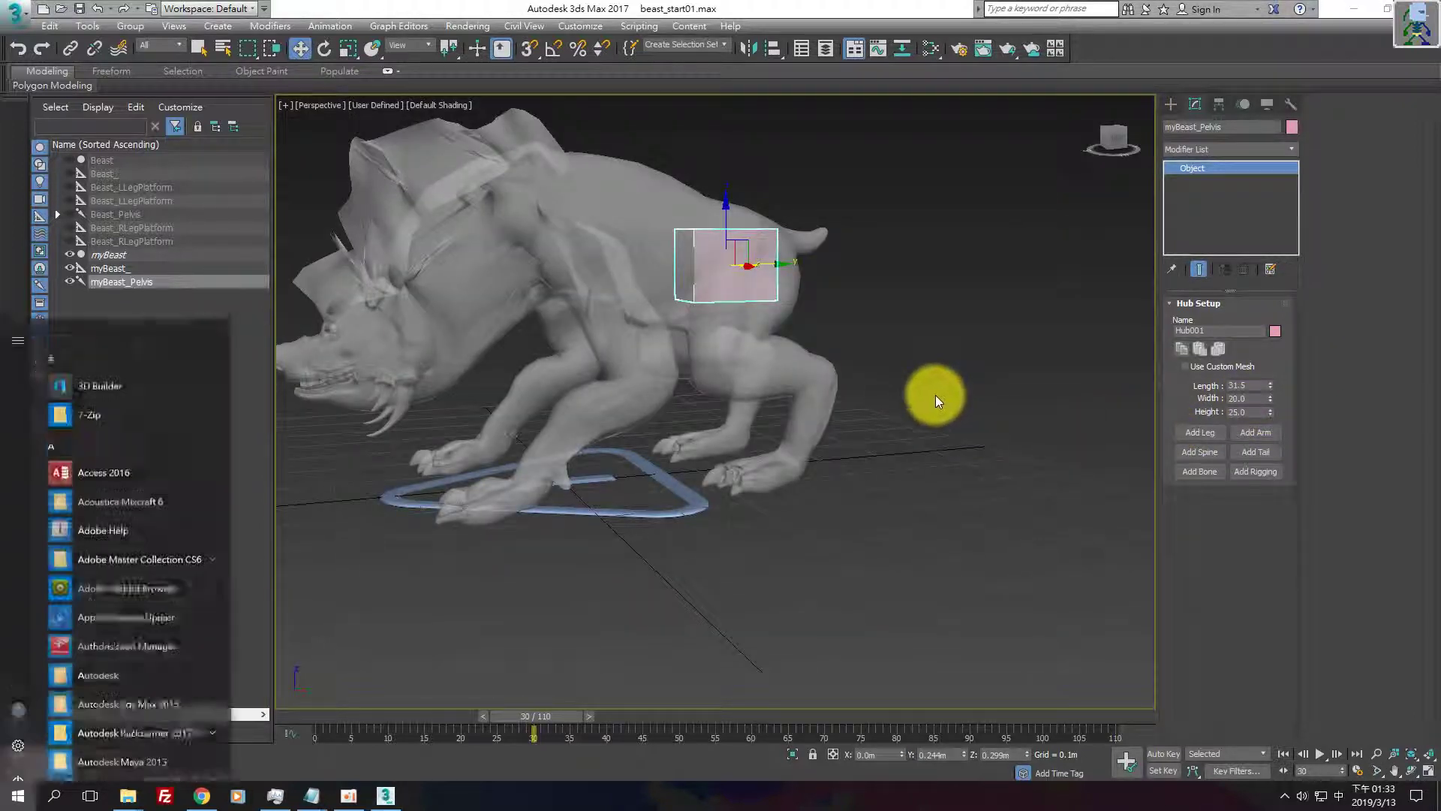
pyautogui.keyDown('alt'); pyautogui.moveTo(900, 376); pyautogui.dragTo(944, 458, button='middle'); pyautogui.keyUp('alt')
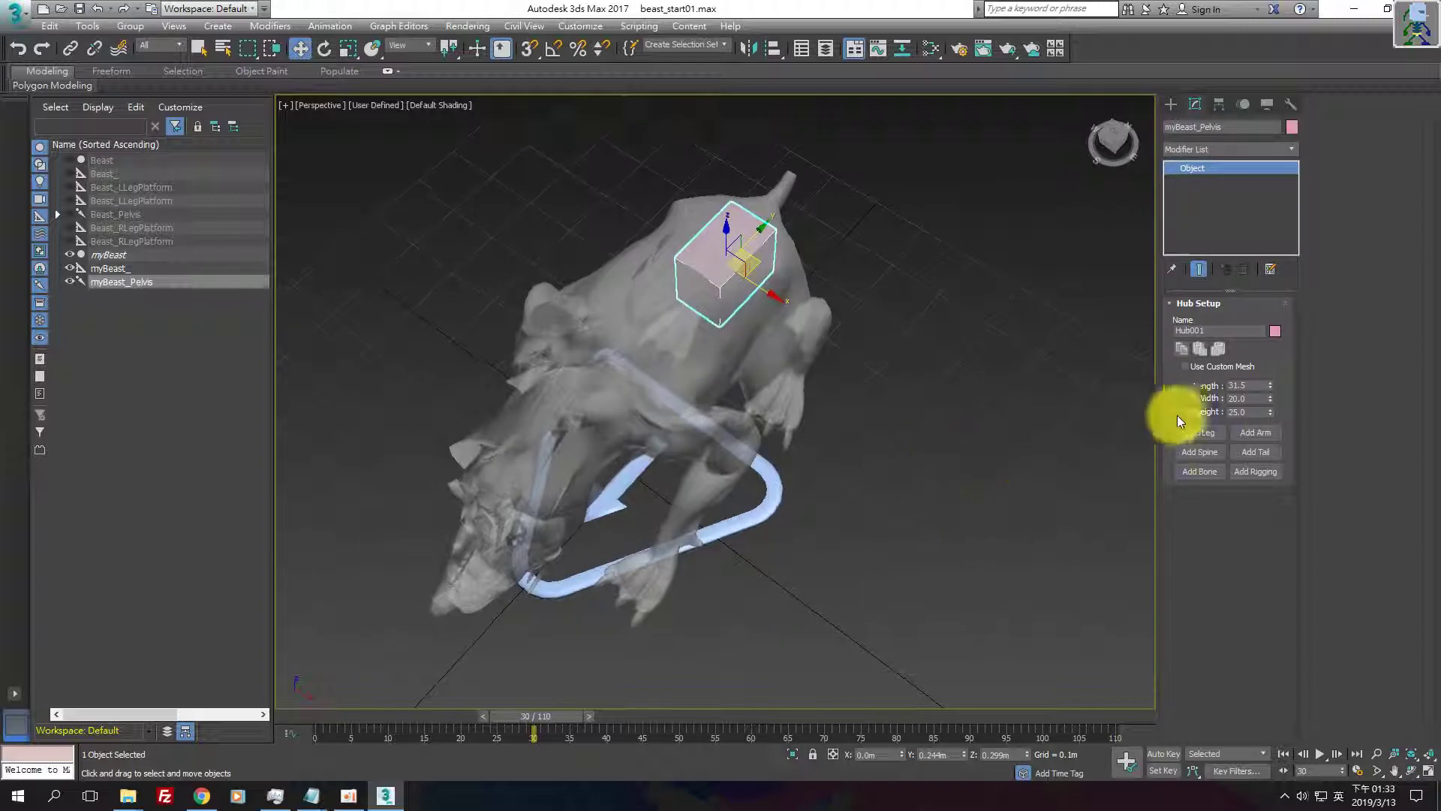
pyautogui.moveTo(1270, 402); pyautogui.dragTo(1280, 335)
pyautogui.moveTo(1009, 507)
pyautogui.keyDown('alt'); pyautogui.mouseDown(button='middle')
pyautogui.moveTo(776, 436)
pyautogui.moveTo(925, 426)
pyautogui.mouseUp(button='middle'); pyautogui.keyUp('alt')
# - Rotate the hub to match the hips and lower it into place, then bring up the reference image
pyautogui.press('e')
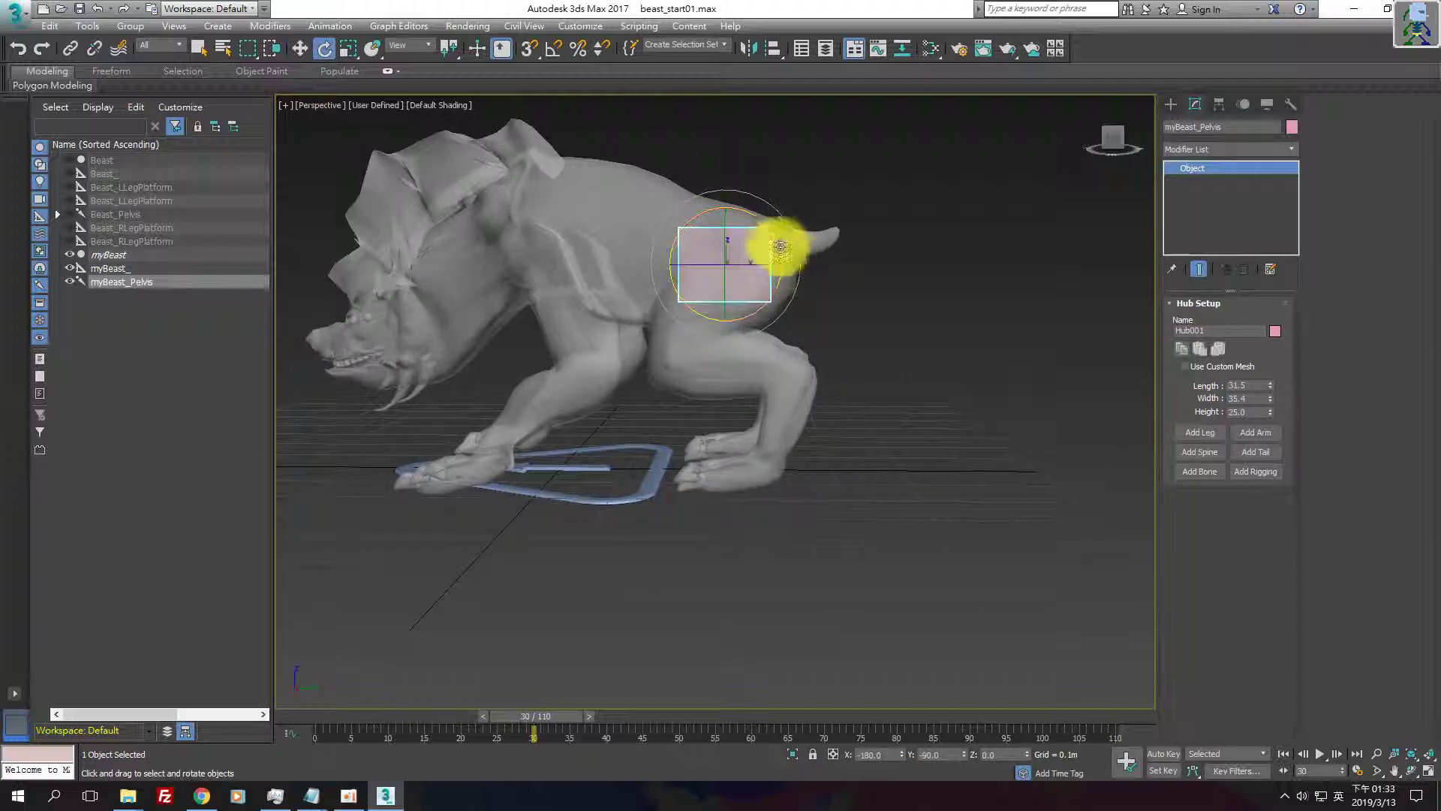
pyautogui.moveTo(774, 242); pyautogui.dragTo(781, 261)
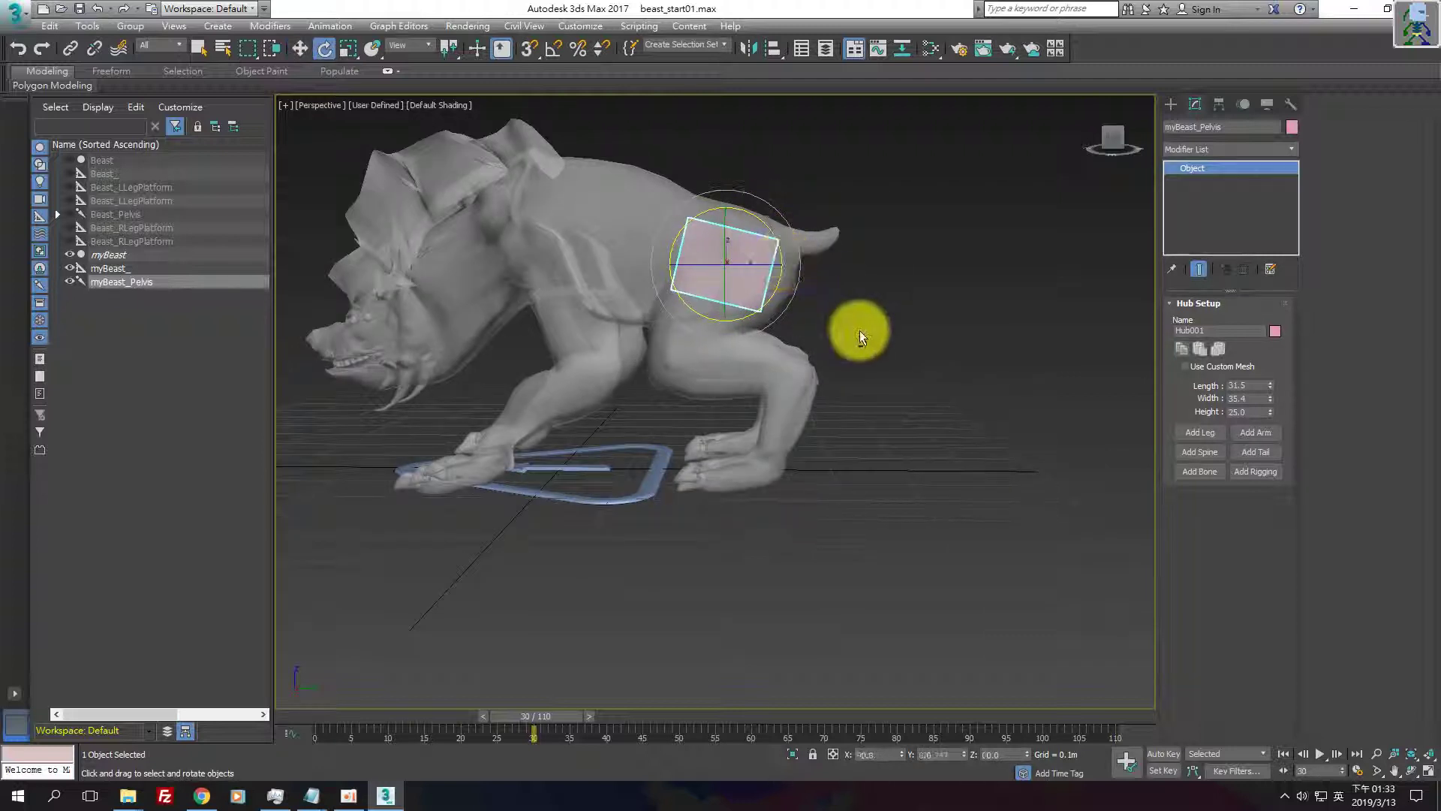
pyautogui.moveTo(858, 330)
pyautogui.keyDown('alt'); pyautogui.mouseDown(button='middle')
pyautogui.moveTo(654, 359)
pyautogui.moveTo(890, 350)
pyautogui.moveTo(821, 363)
pyautogui.mouseUp(button='middle'); pyautogui.keyUp('alt')
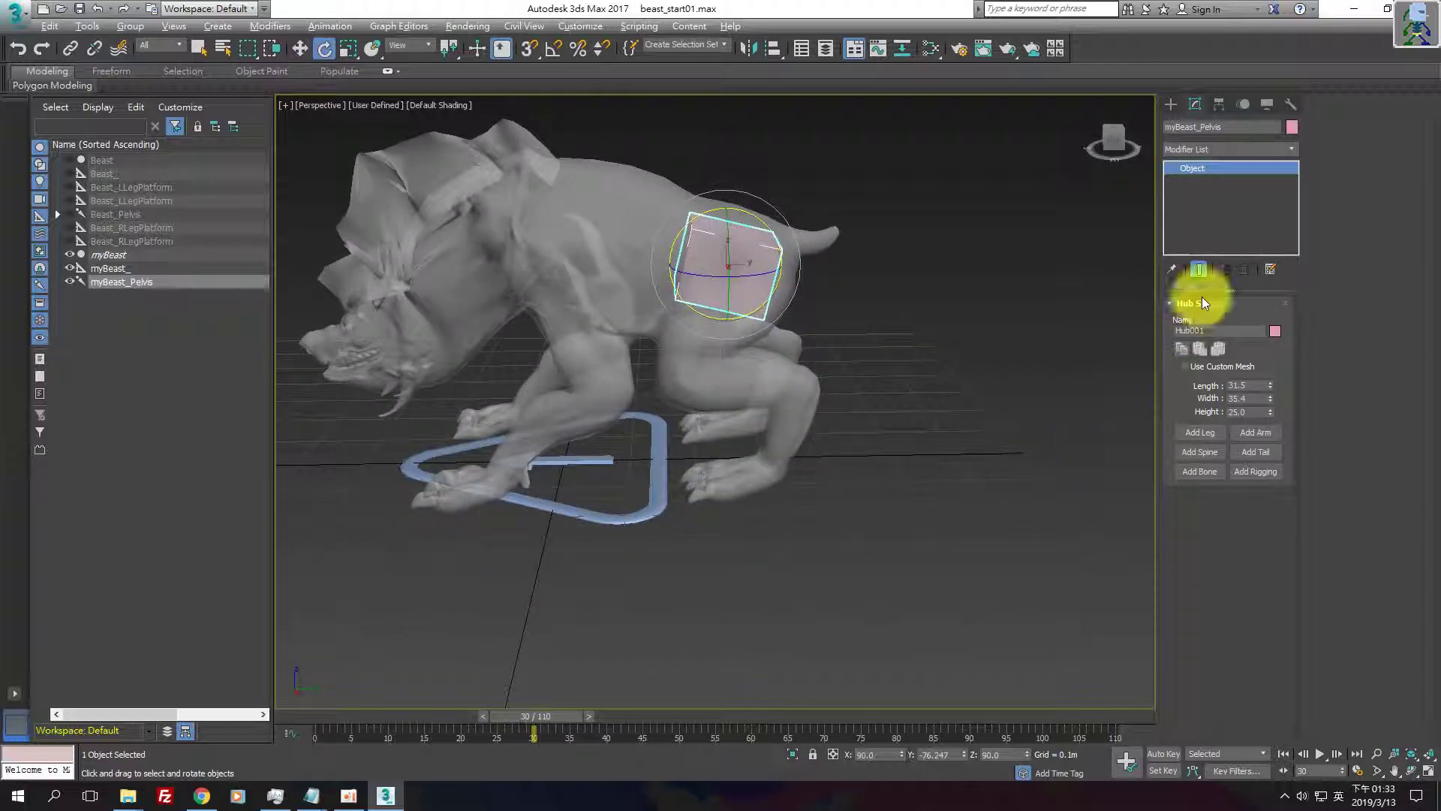
pyautogui.hotkey('alt', 'Tab')
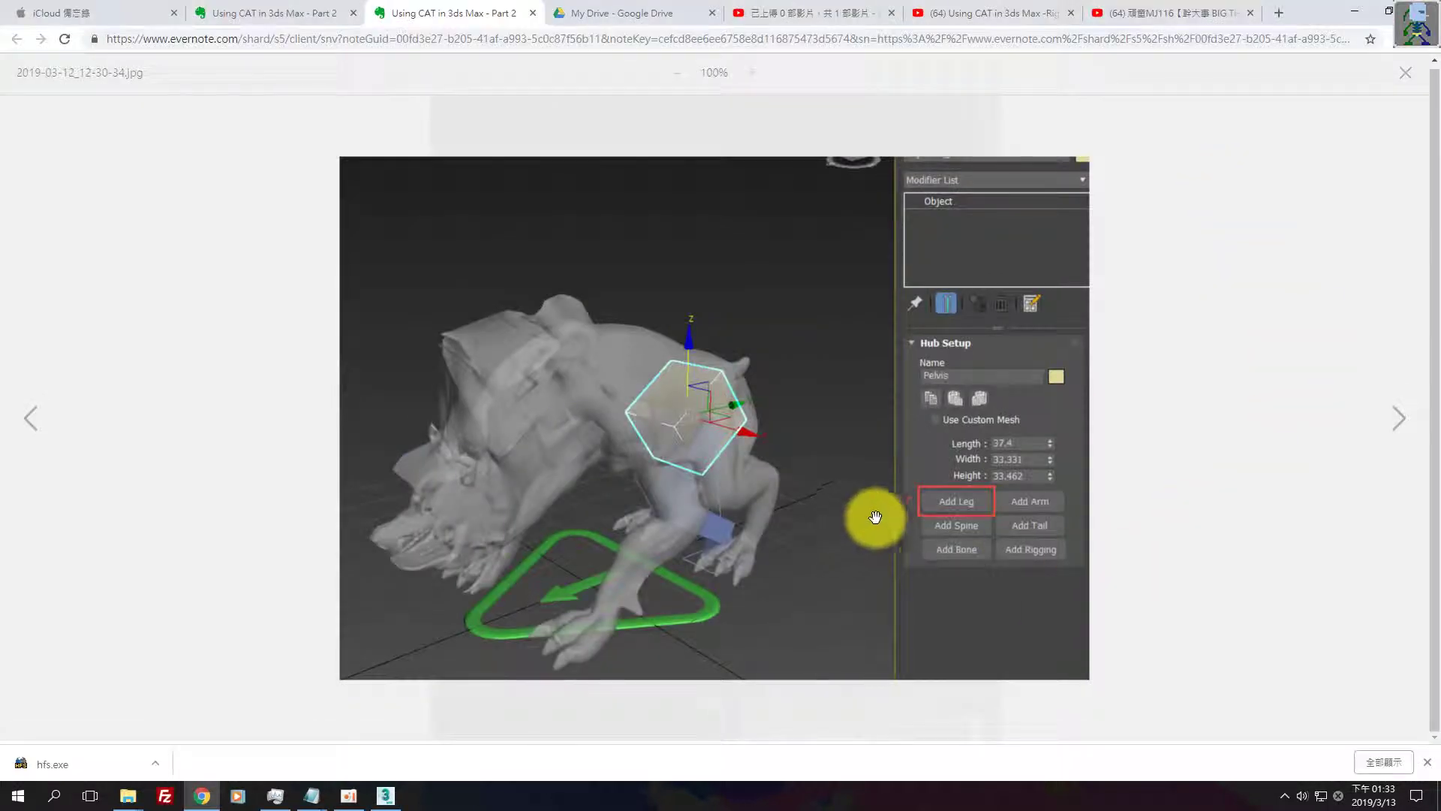
pyautogui.hotkey('alt', 'Tab')
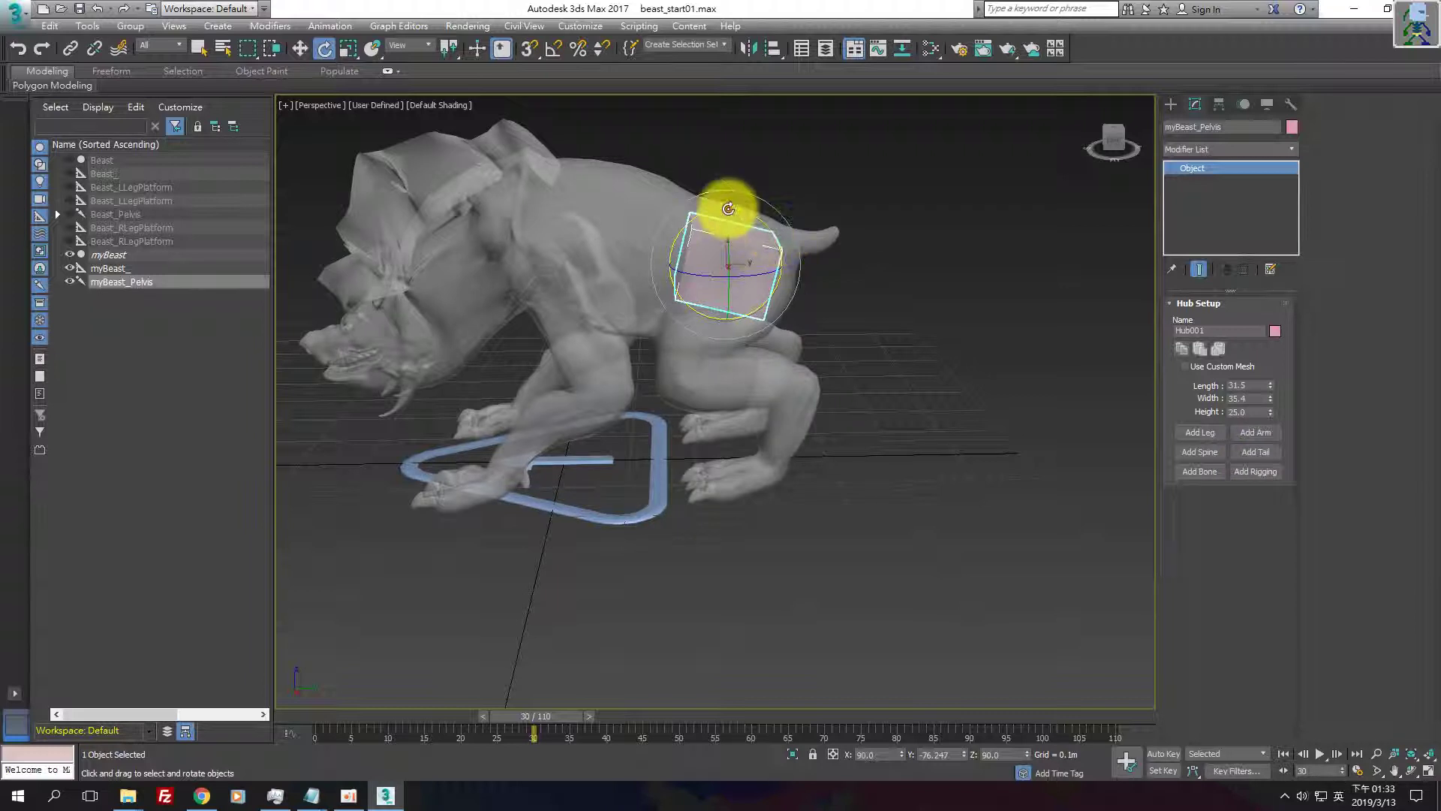
pyautogui.moveTo(734, 209); pyautogui.dragTo(620, 280)
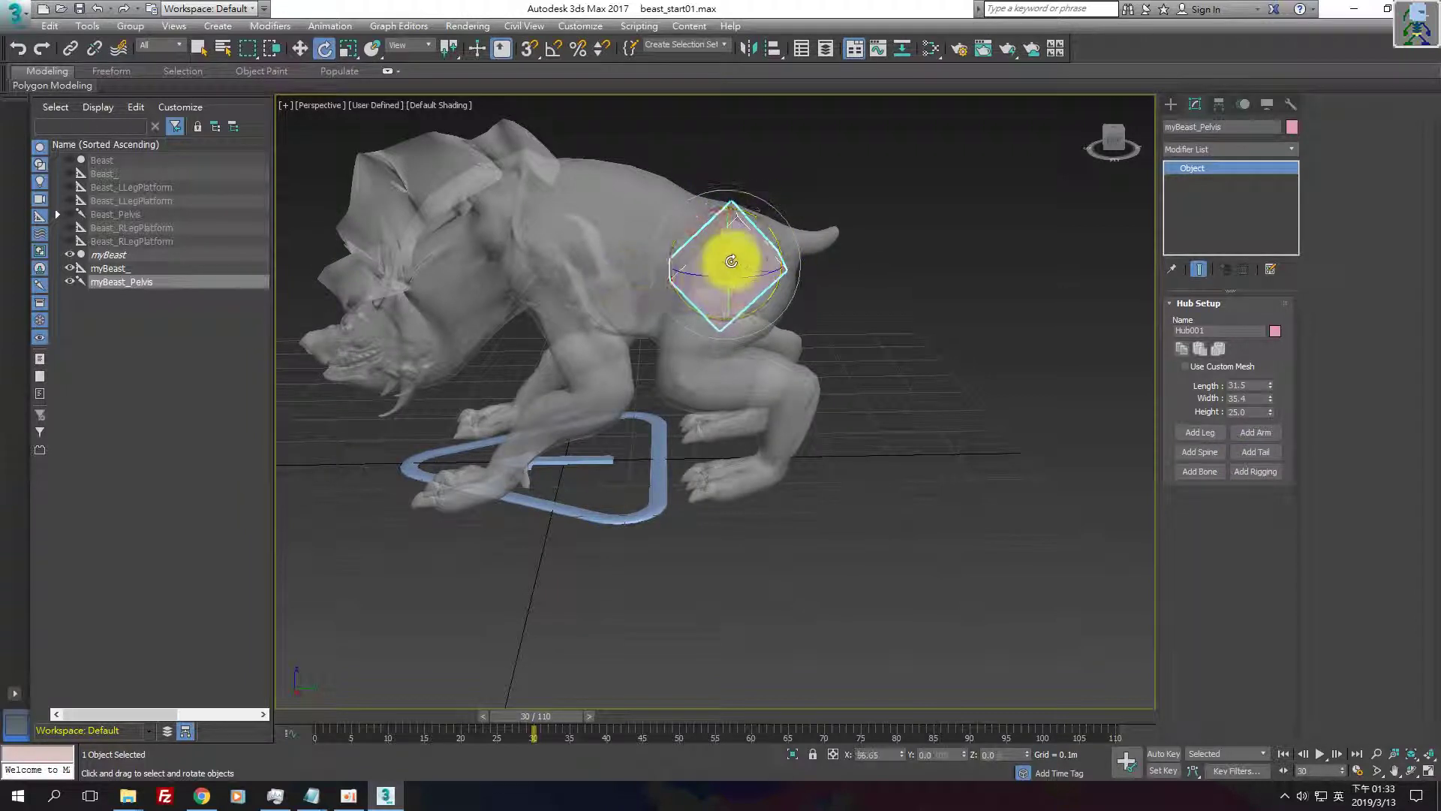
pyautogui.press('w')
pyautogui.moveTo(743, 231); pyautogui.dragTo(733, 258)
pyautogui.moveTo(734, 257)
pyautogui.keyDown('alt'); pyautogui.mouseDown(button='middle')
pyautogui.moveTo(711, 370)
pyautogui.moveTo(762, 342)
pyautogui.moveTo(750, 356)
pyautogui.mouseUp(button='middle'); pyautogui.keyUp('alt')
pyautogui.hotkey('alt', 'Tab')
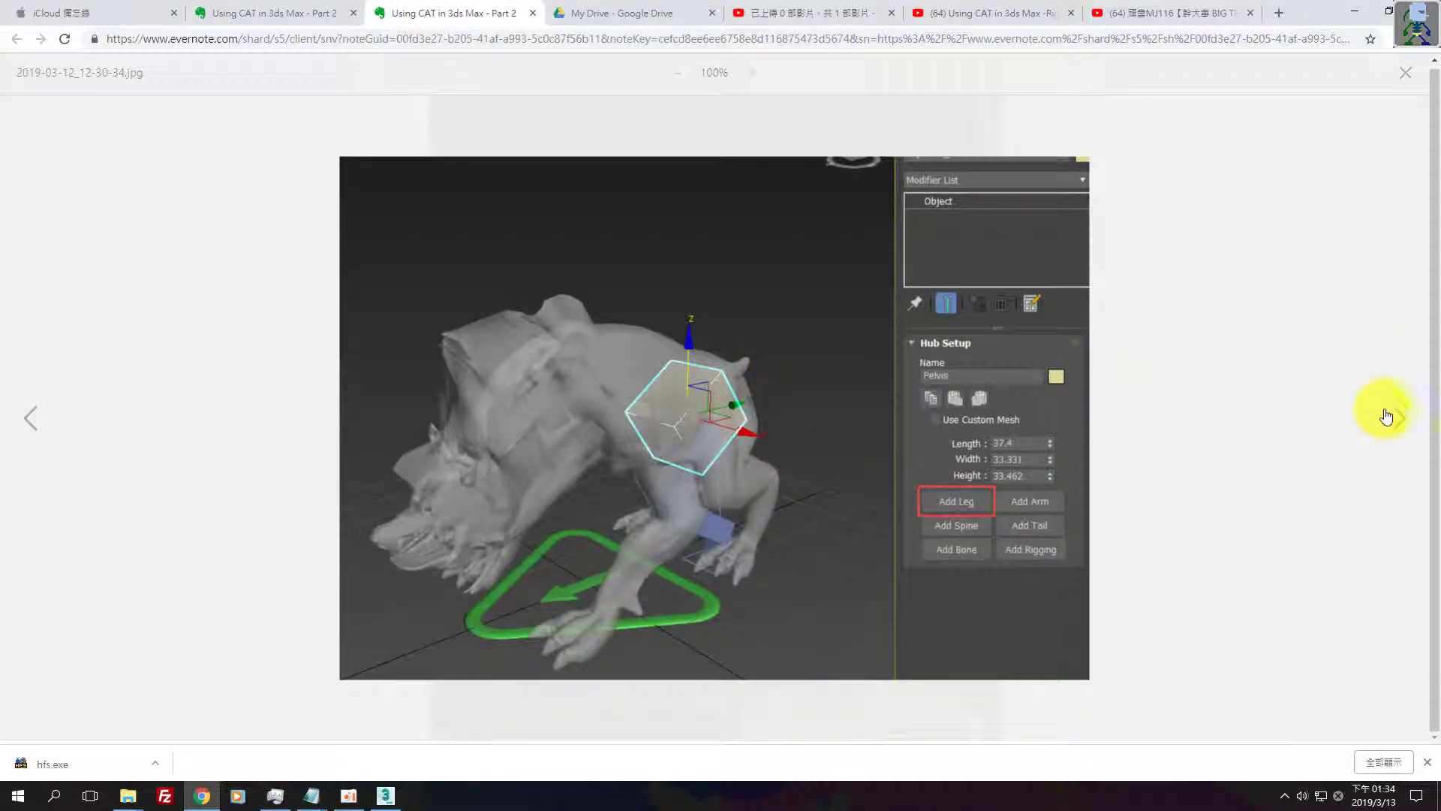
# - Review the hub, limb, ankle and digit setup screenshots back and forth, then return to 3ds Max
pyautogui.click(1387, 418)
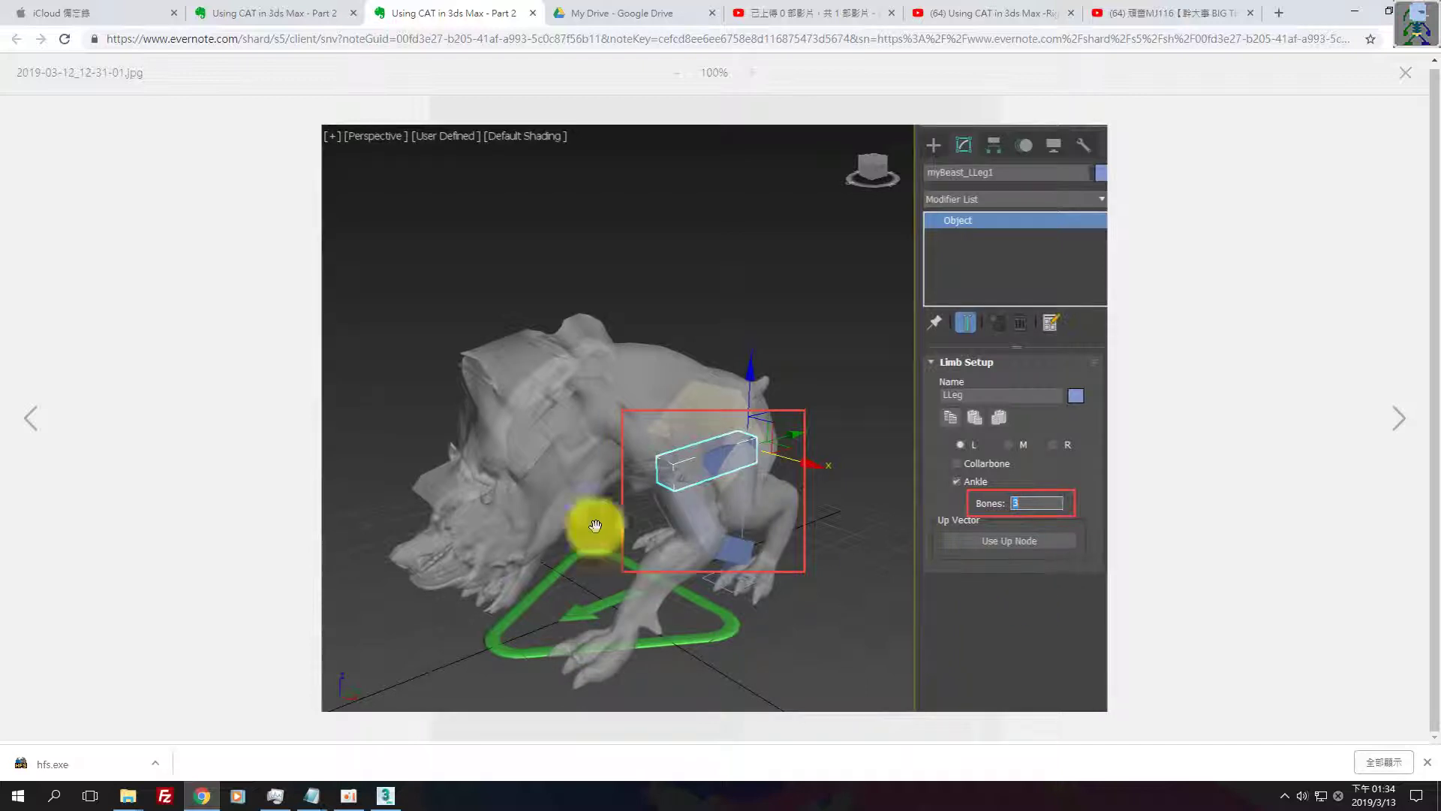
pyautogui.click(36, 432)
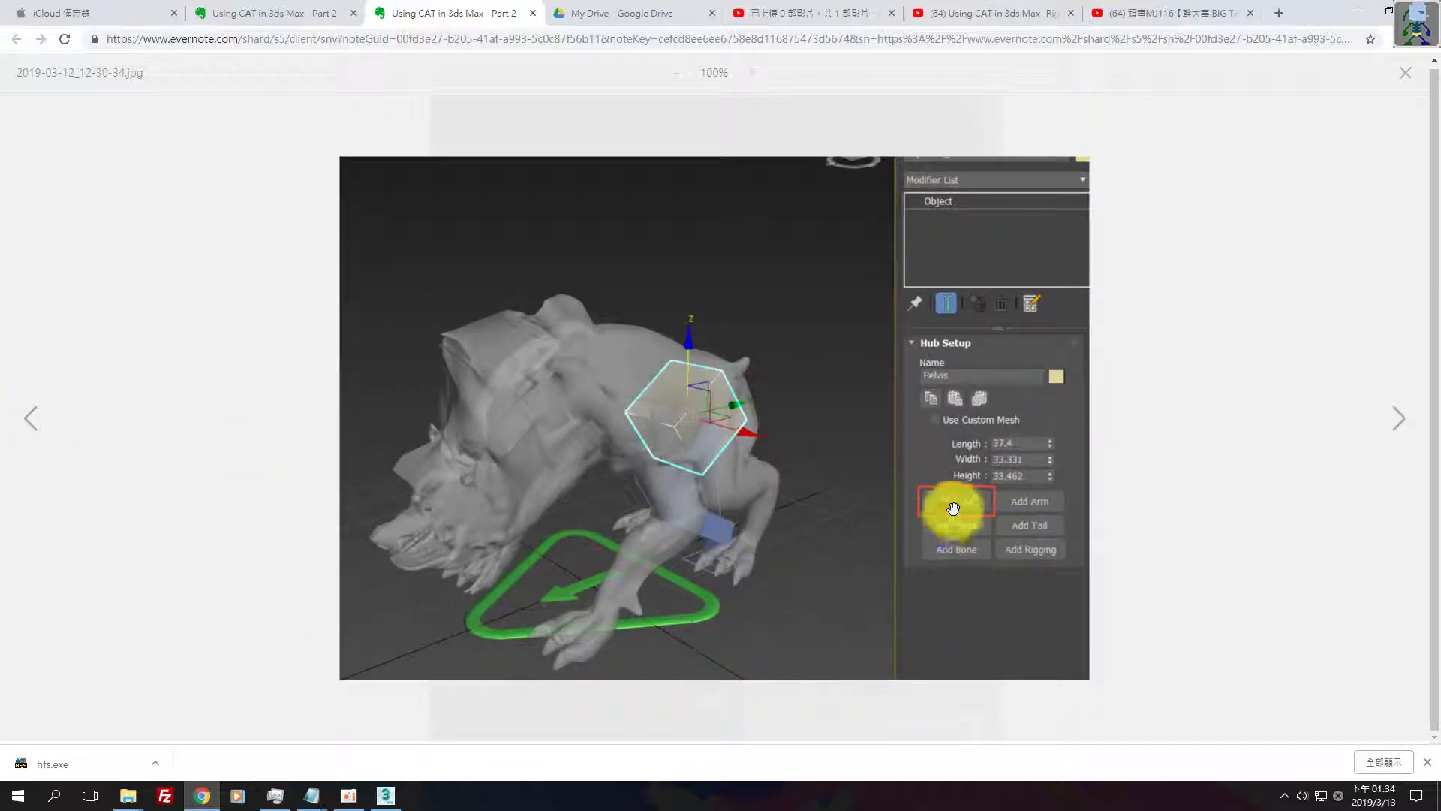
pyautogui.click(1391, 442)
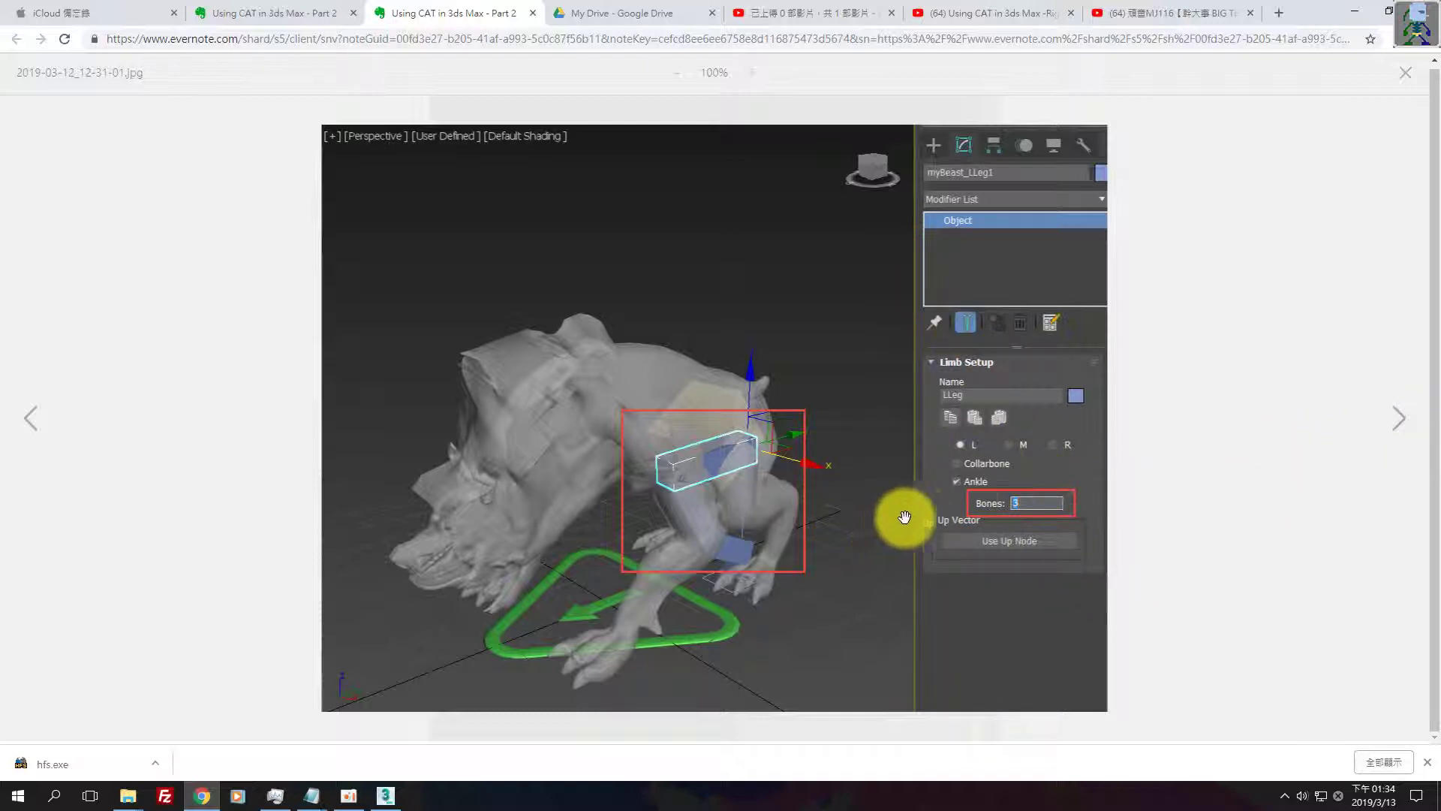
pyautogui.click(1392, 430)
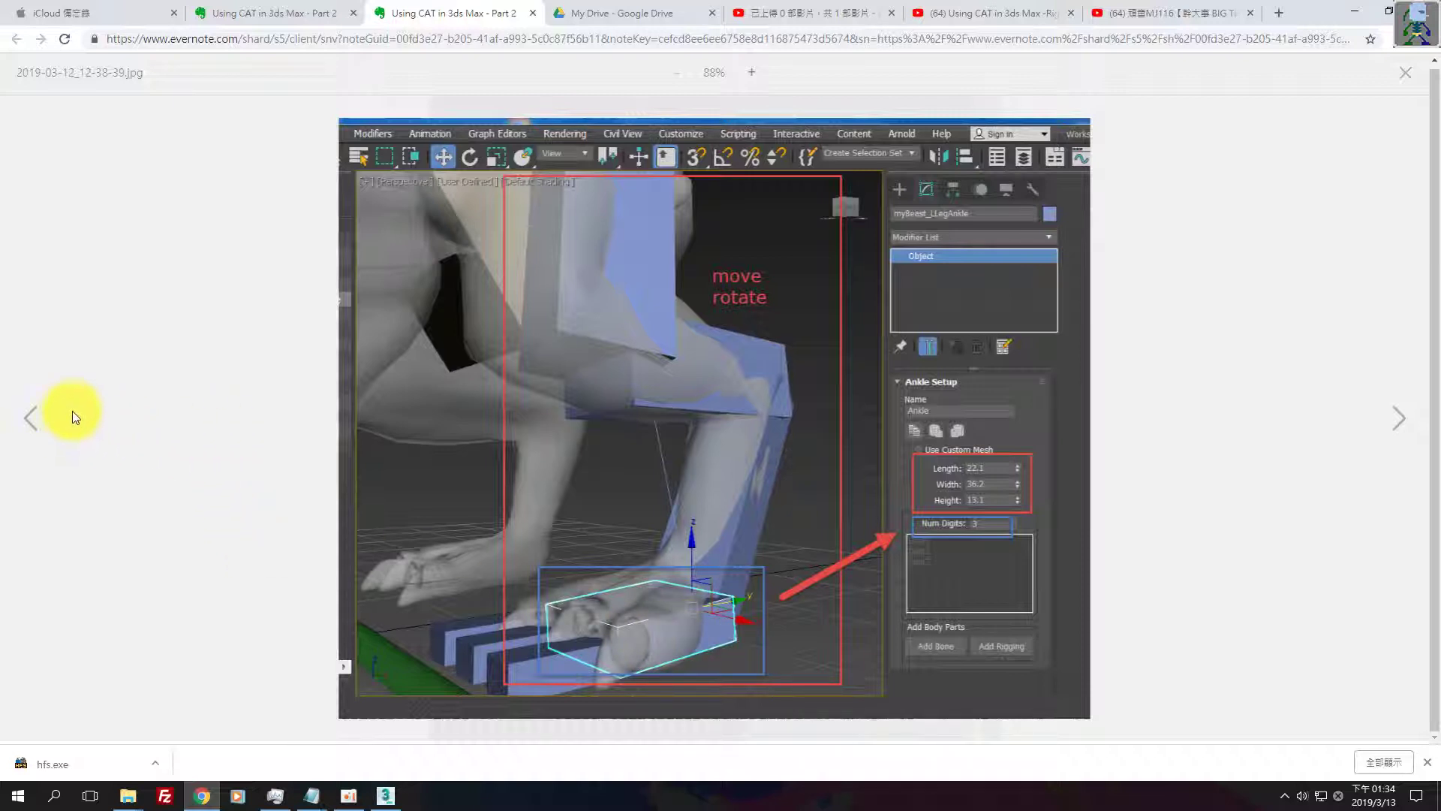
pyautogui.click(39, 418)
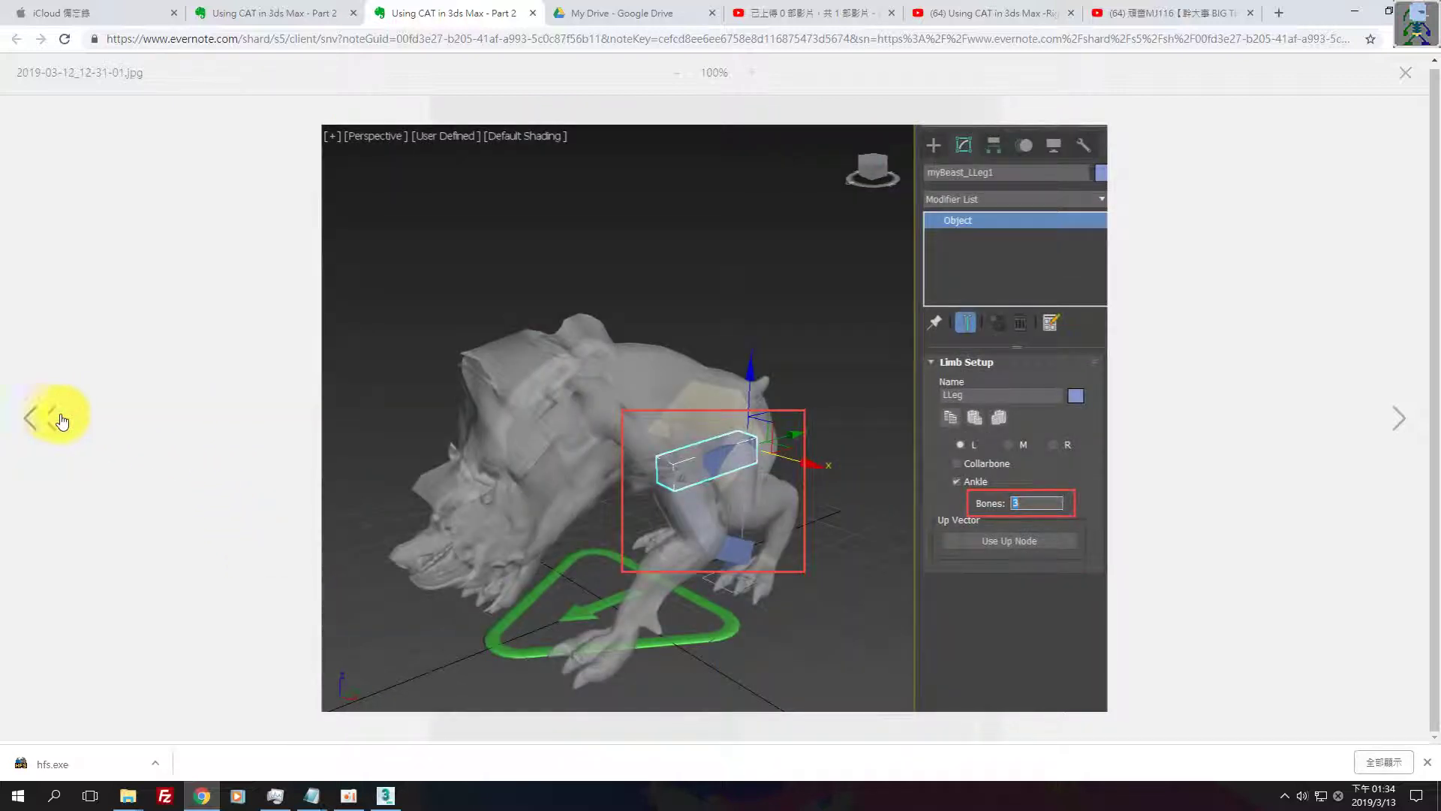
pyautogui.click(1362, 413)
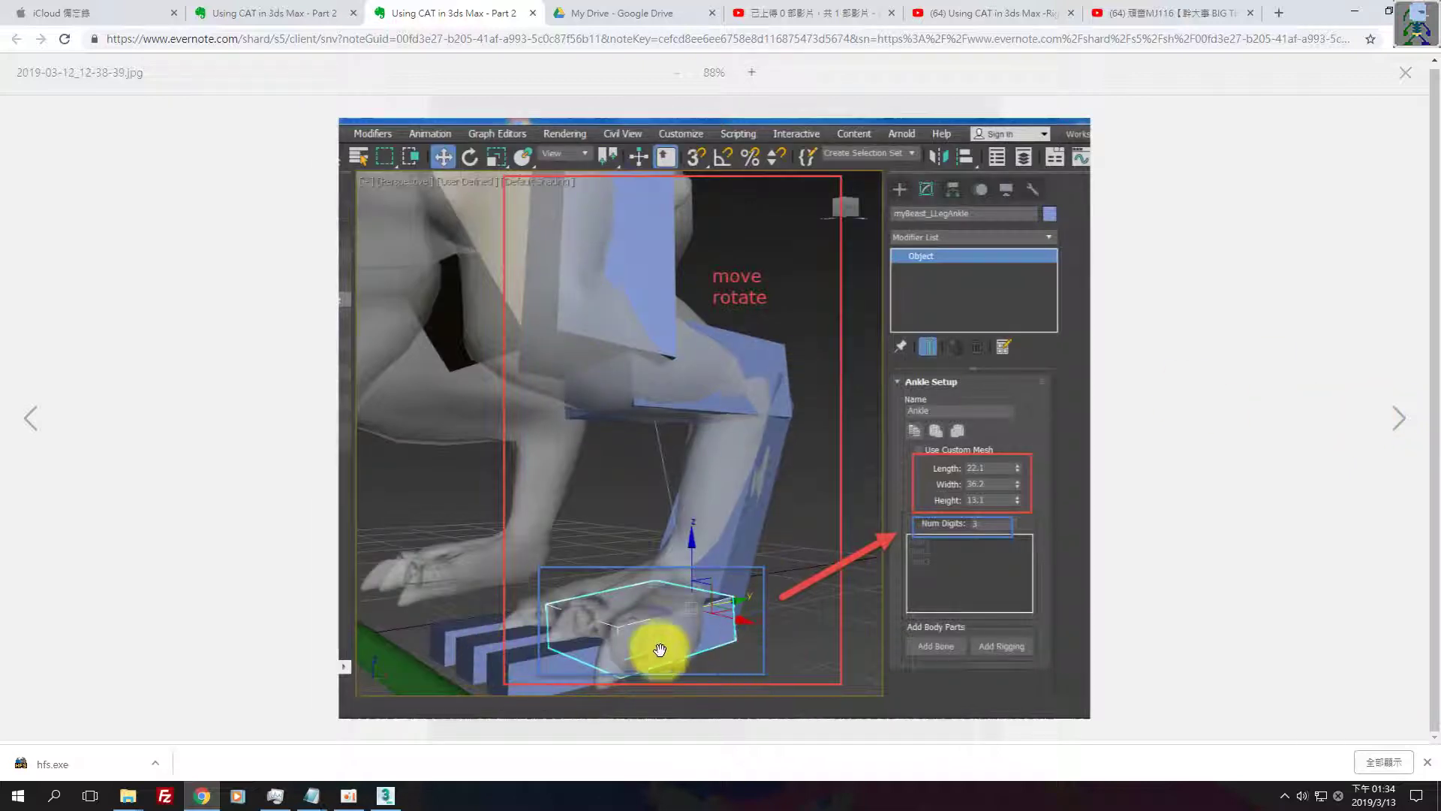
pyautogui.click(1411, 456)
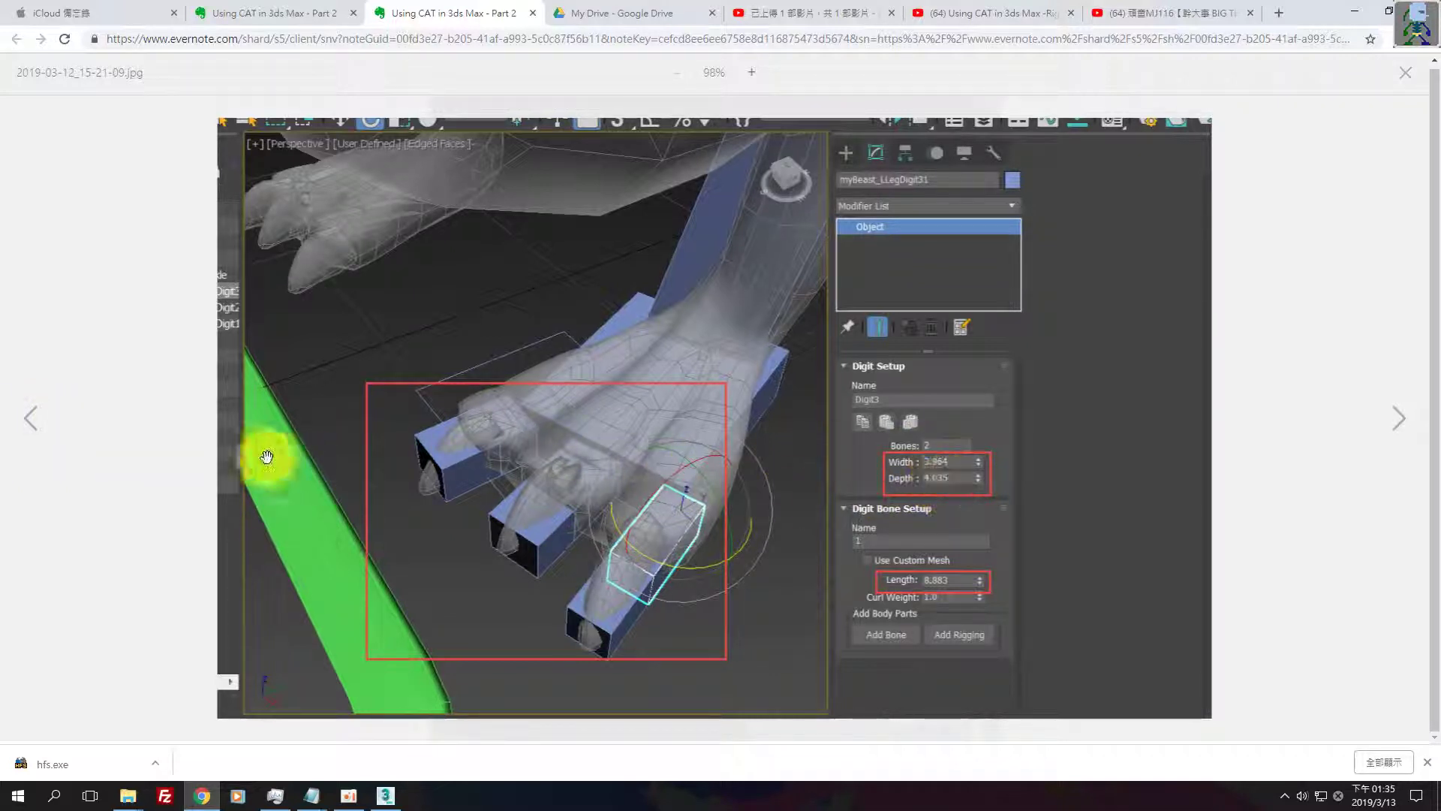
pyautogui.click(35, 418)
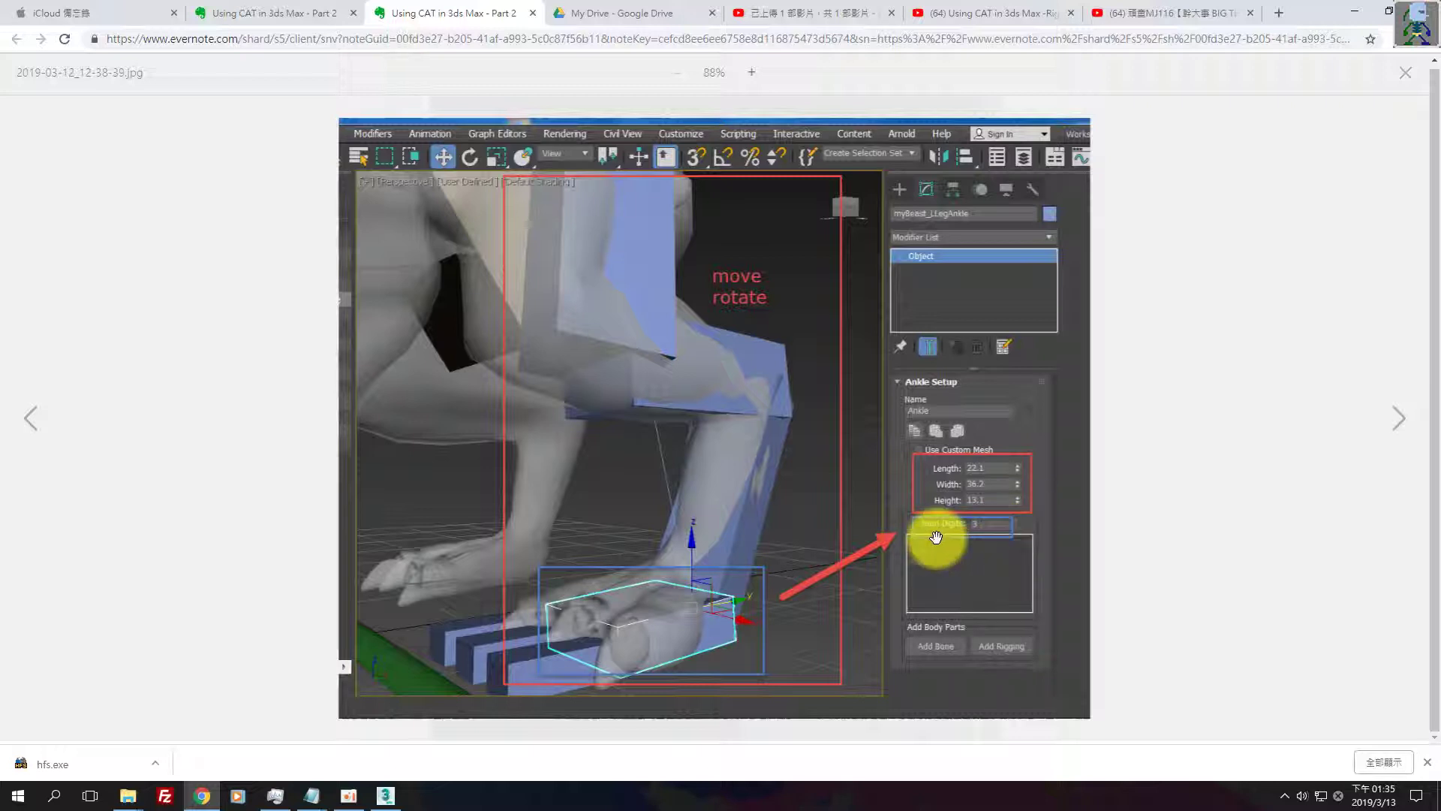
pyautogui.click(1399, 418)
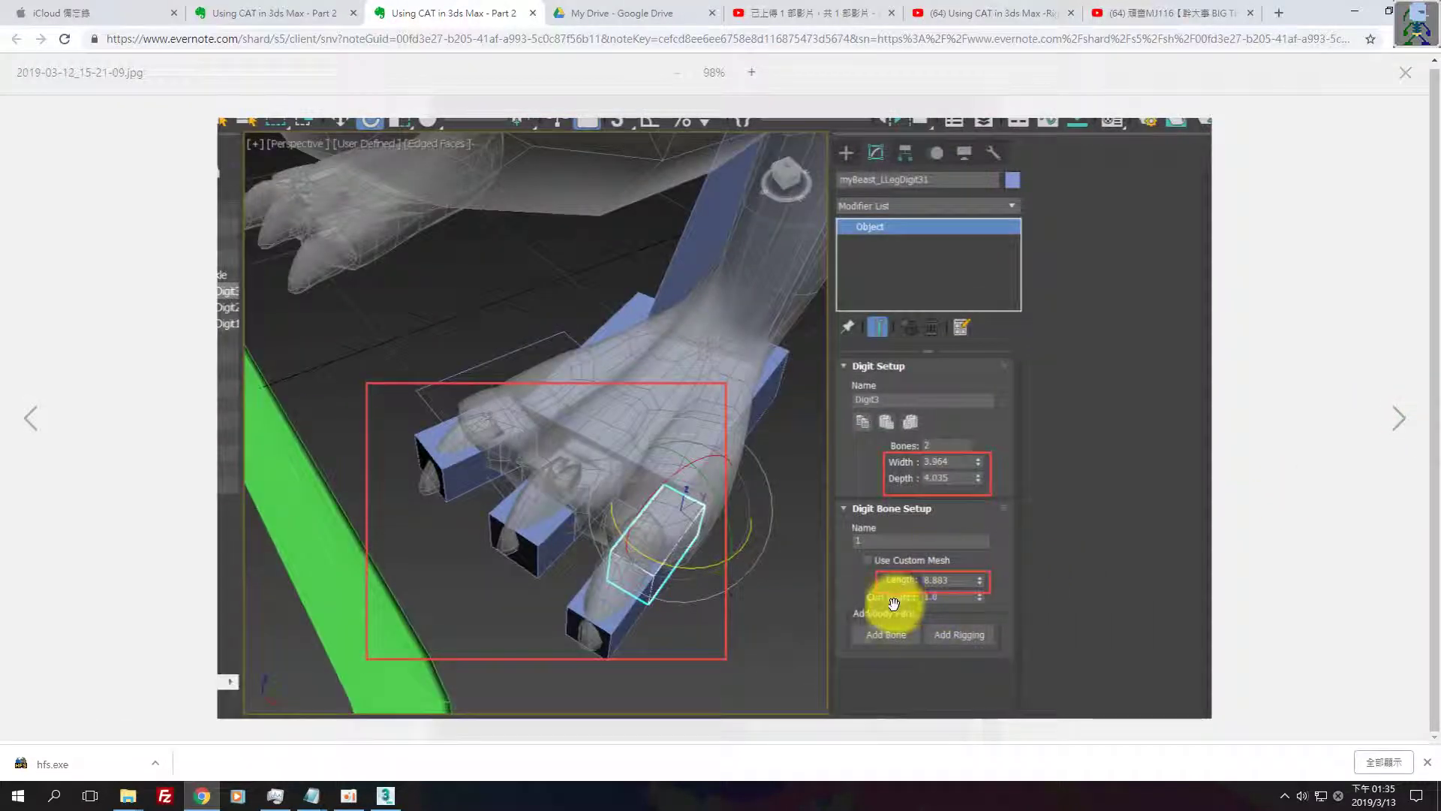
pyautogui.click(385, 795)
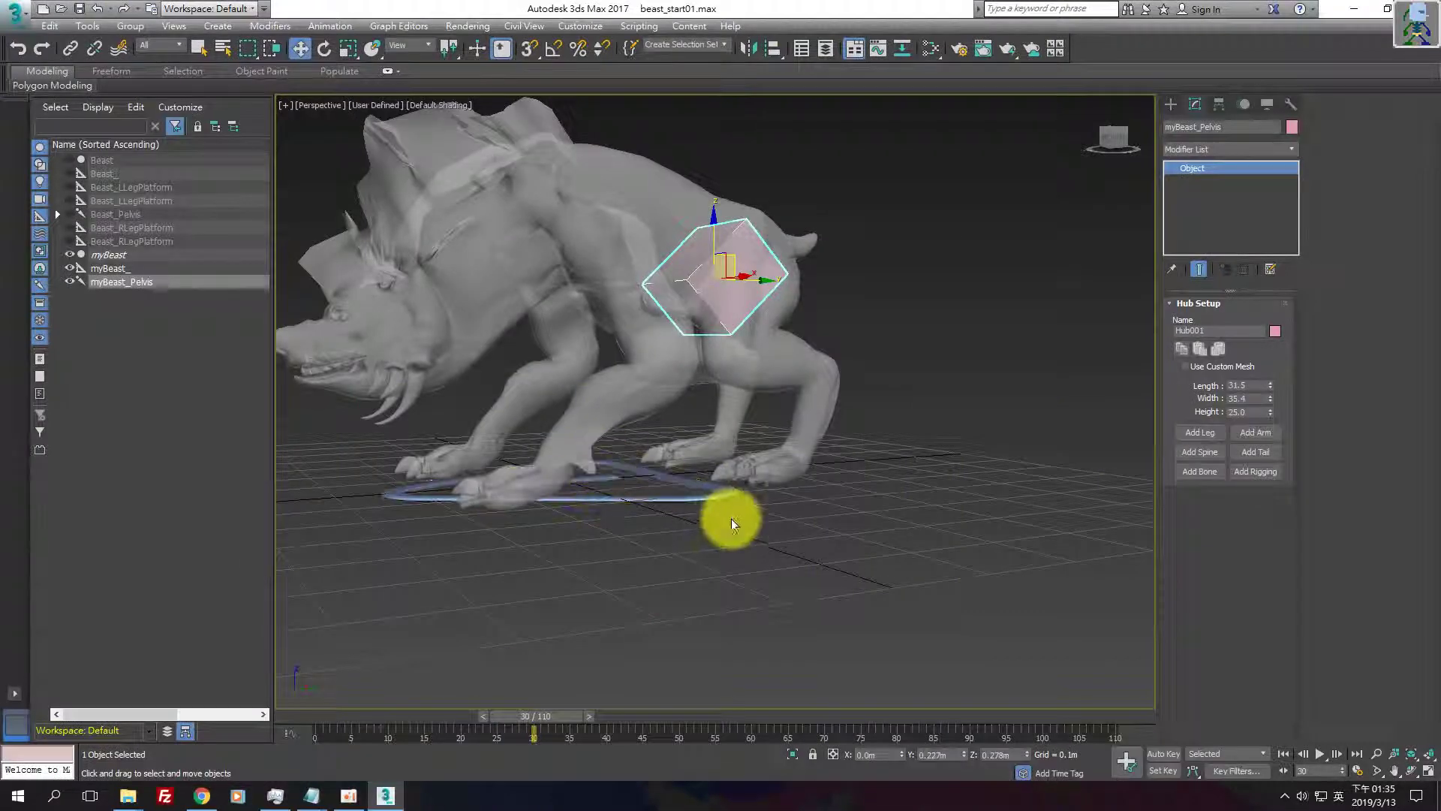
# - Add left leg myBeast_LLeg1 to the pelvis hub with 3 bones, then reselect the pelvis
pyautogui.keyDown('alt'); pyautogui.moveTo(731, 518); pyautogui.dragTo(736, 530, button='middle'); pyautogui.keyUp('alt')
pyautogui.click(1214, 433)
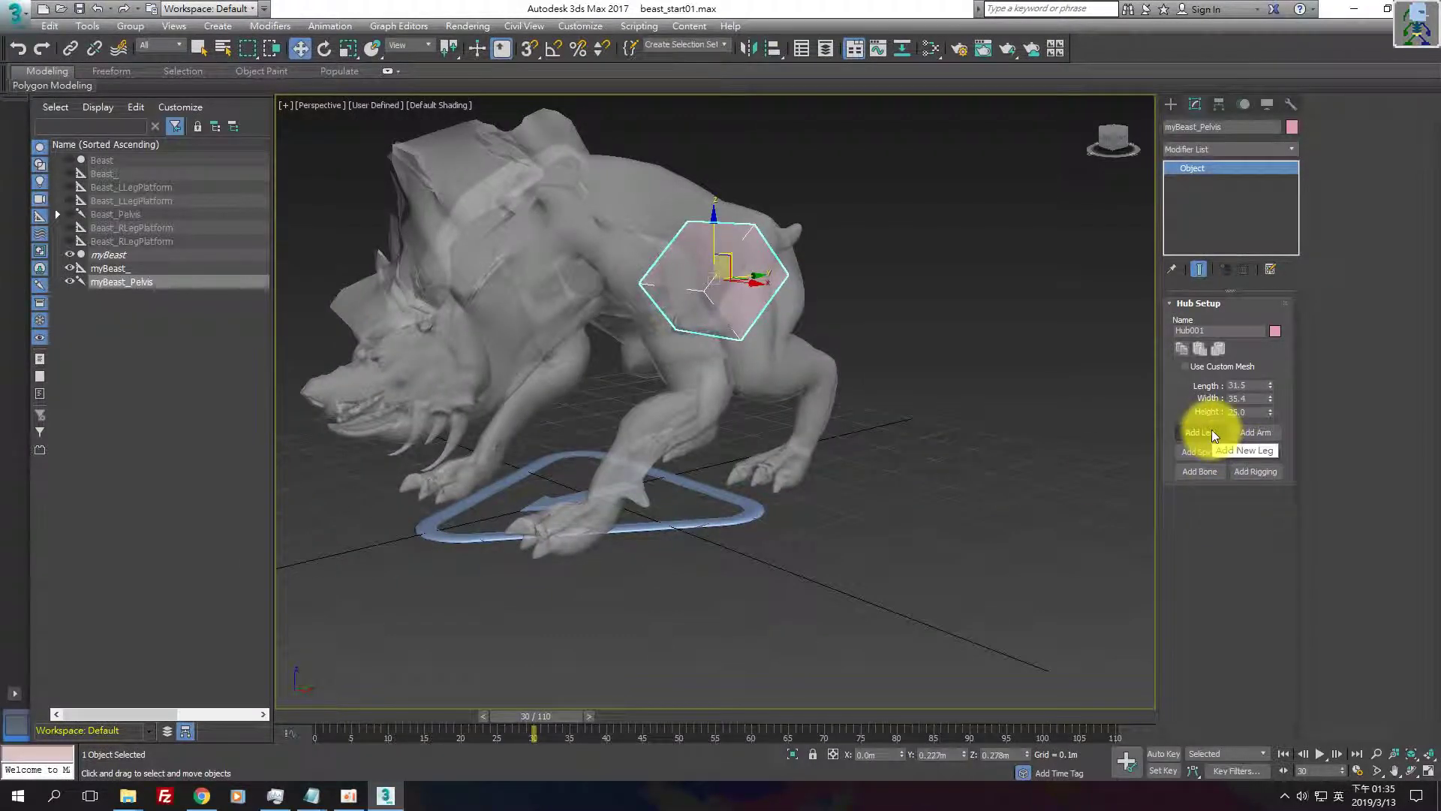
pyautogui.keyDown('alt'); pyautogui.moveTo(901, 443); pyautogui.dragTo(870, 447, button='middle'); pyautogui.keyUp('alt')
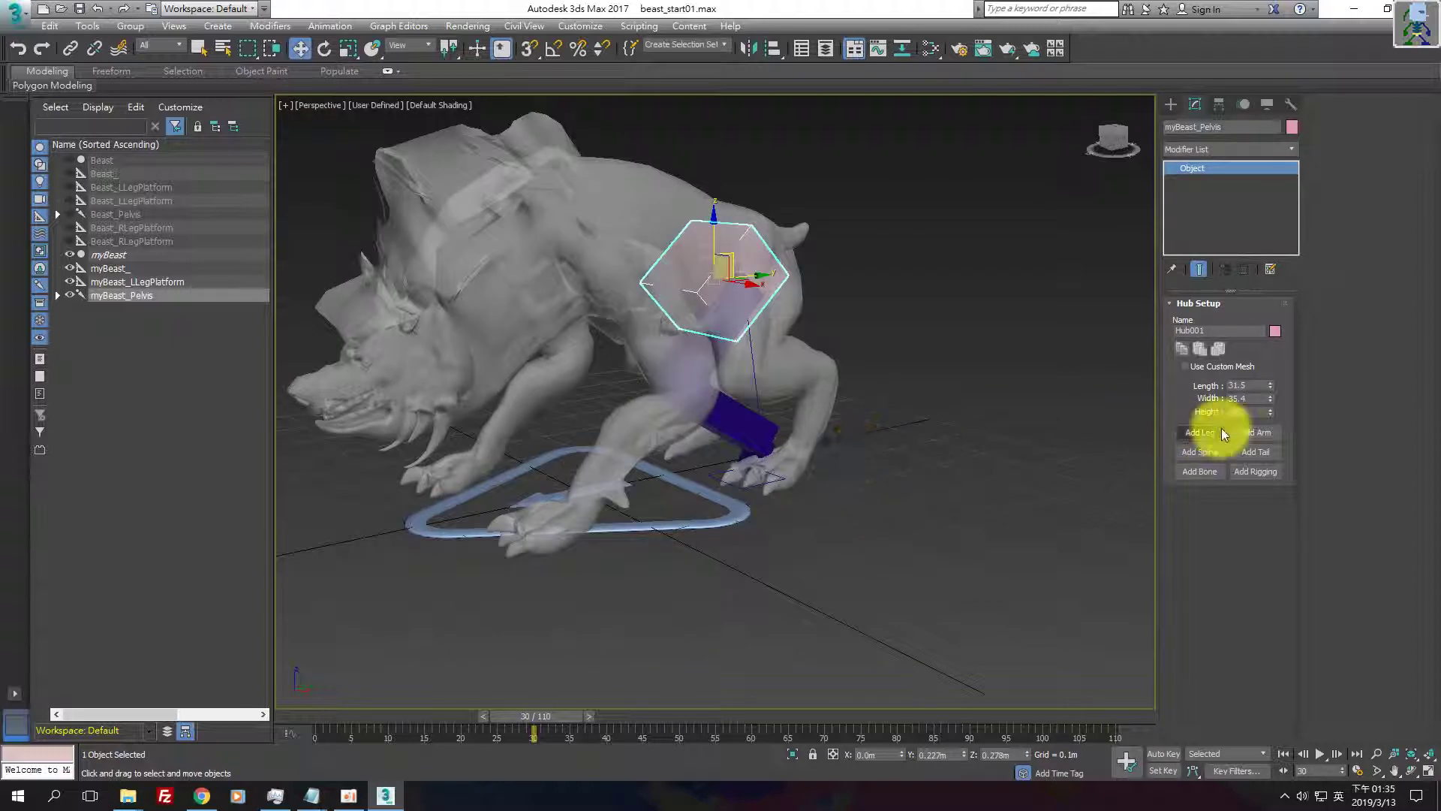
pyautogui.click(702, 365)
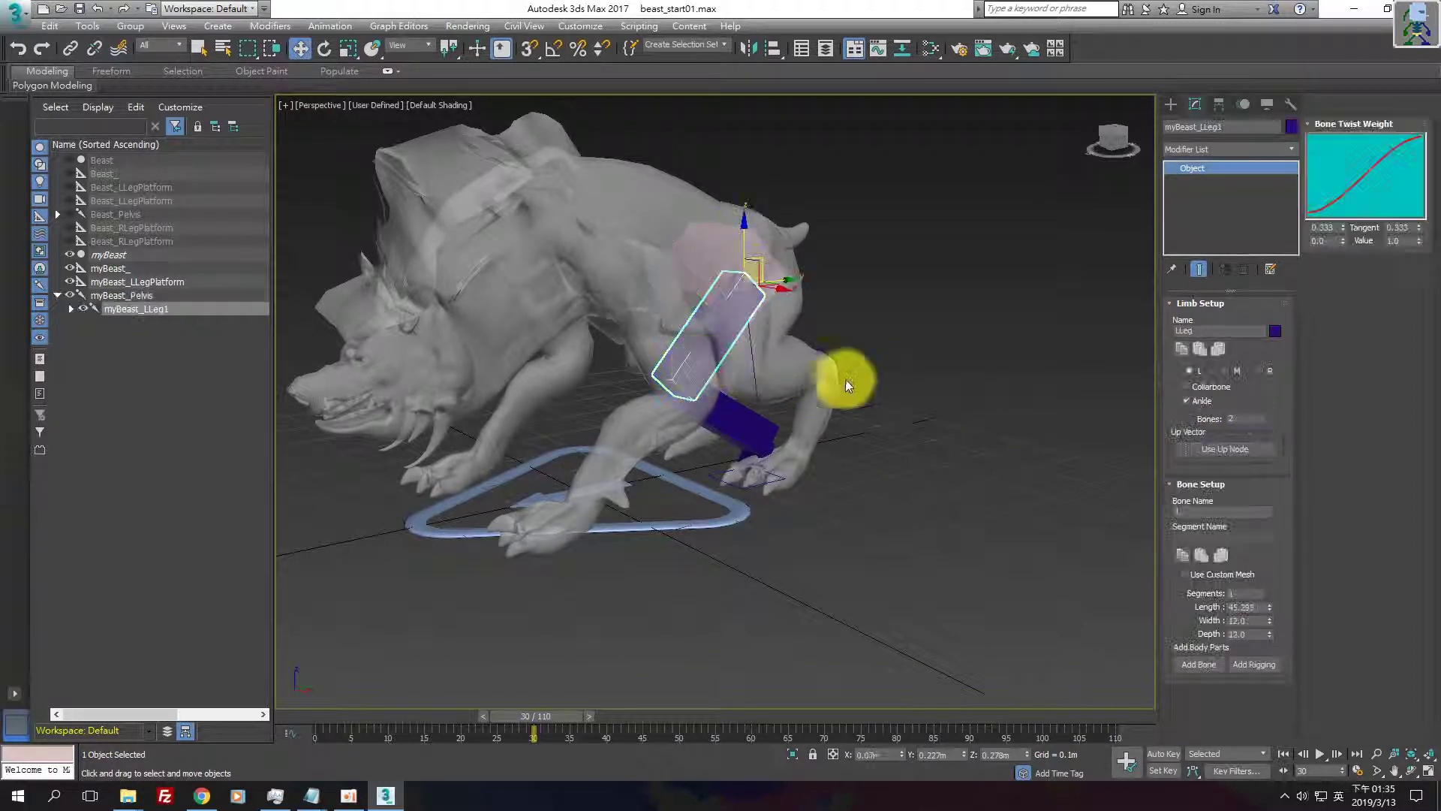
pyautogui.moveTo(846, 379)
pyautogui.keyDown('alt'); pyautogui.mouseDown(button='middle')
pyautogui.moveTo(937, 409)
pyautogui.moveTo(939, 431)
pyautogui.moveTo(1082, 473)
pyautogui.mouseUp(button='middle'); pyautogui.keyUp('alt')
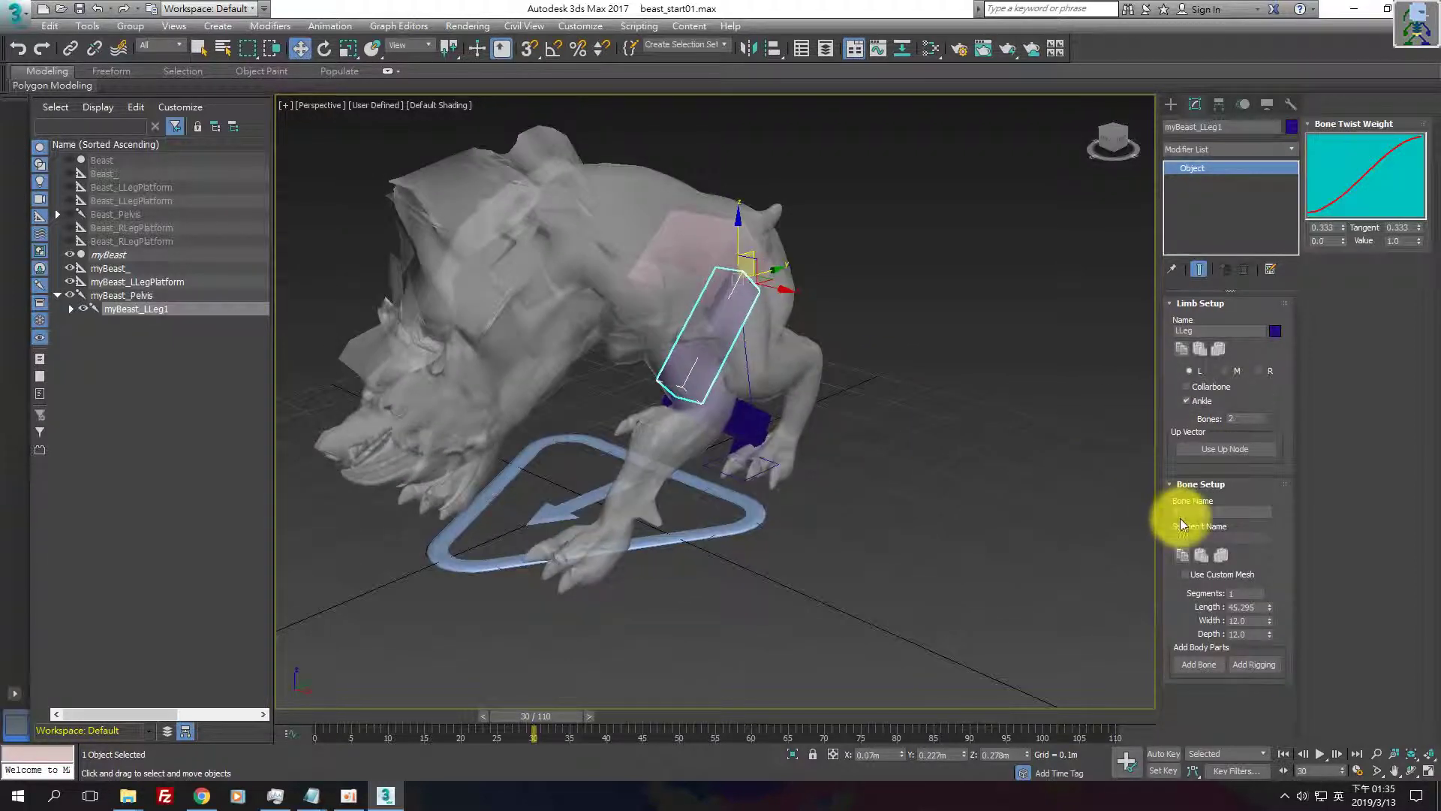
pyautogui.doubleClick(1245, 419)
pyautogui.write('3')
pyautogui.press('Return')
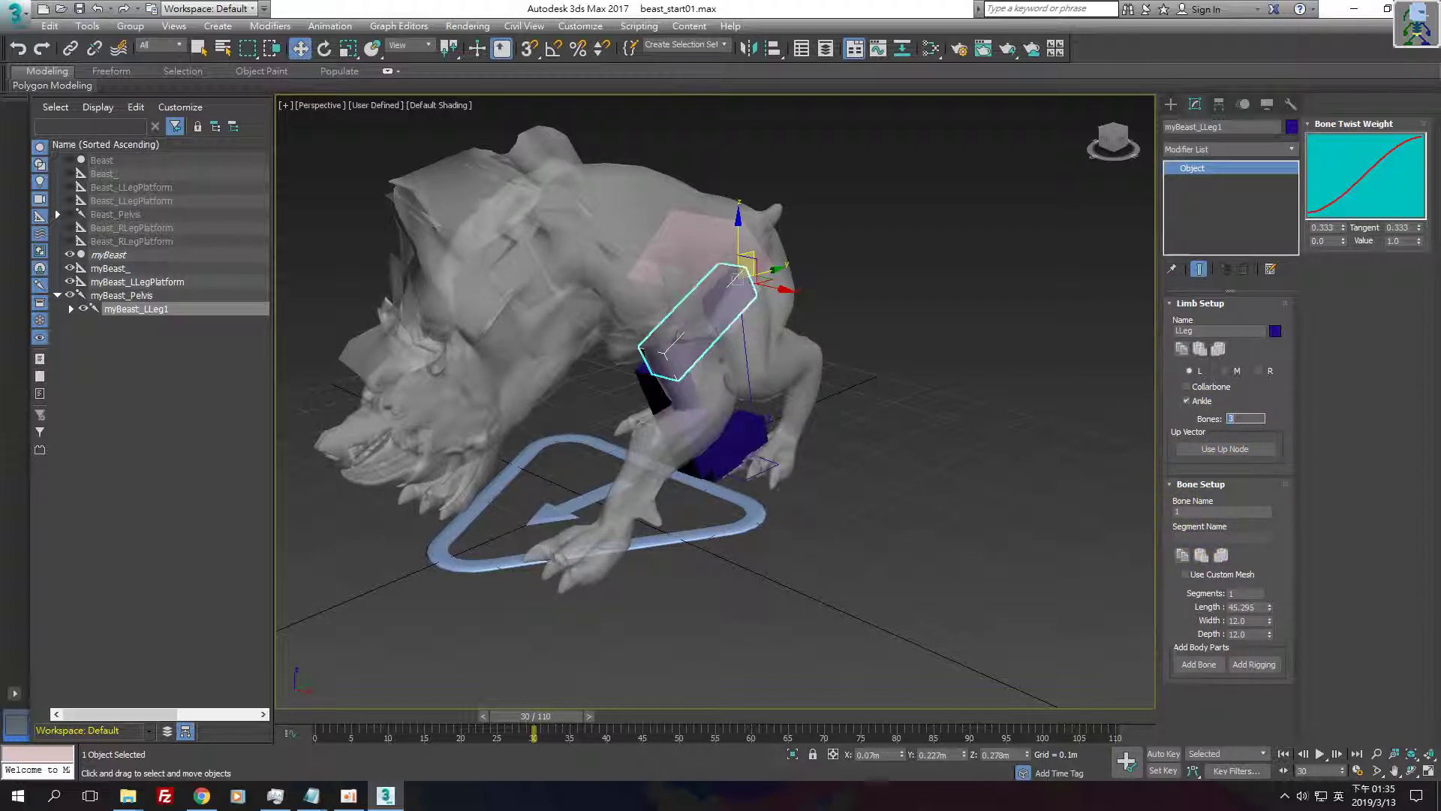
pyautogui.click(697, 263)
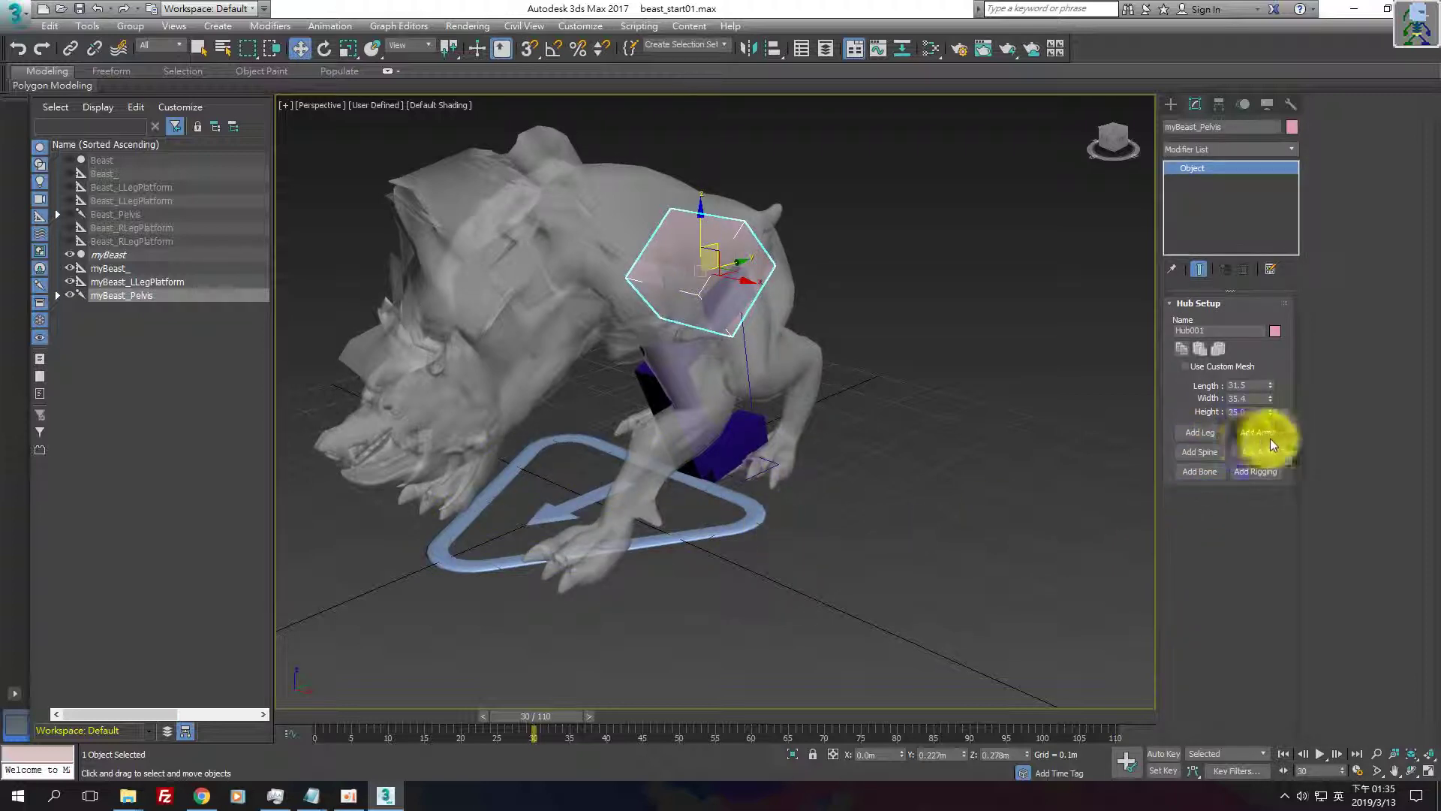
# - Move the second and lowest left-leg bones into the beast's hind leg
pyautogui.moveTo(956, 528)
pyautogui.keyDown('alt'); pyautogui.mouseDown(button='middle')
pyautogui.moveTo(916, 494)
pyautogui.moveTo(904, 508)
pyautogui.moveTo(933, 480)
pyautogui.moveTo(902, 533)
pyautogui.moveTo(881, 482)
pyautogui.moveTo(874, 494)
pyautogui.moveTo(728, 350)
pyautogui.moveTo(827, 407)
pyautogui.moveTo(725, 364)
pyautogui.mouseUp(button='middle'); pyautogui.keyUp('alt')
pyautogui.click(684, 345)
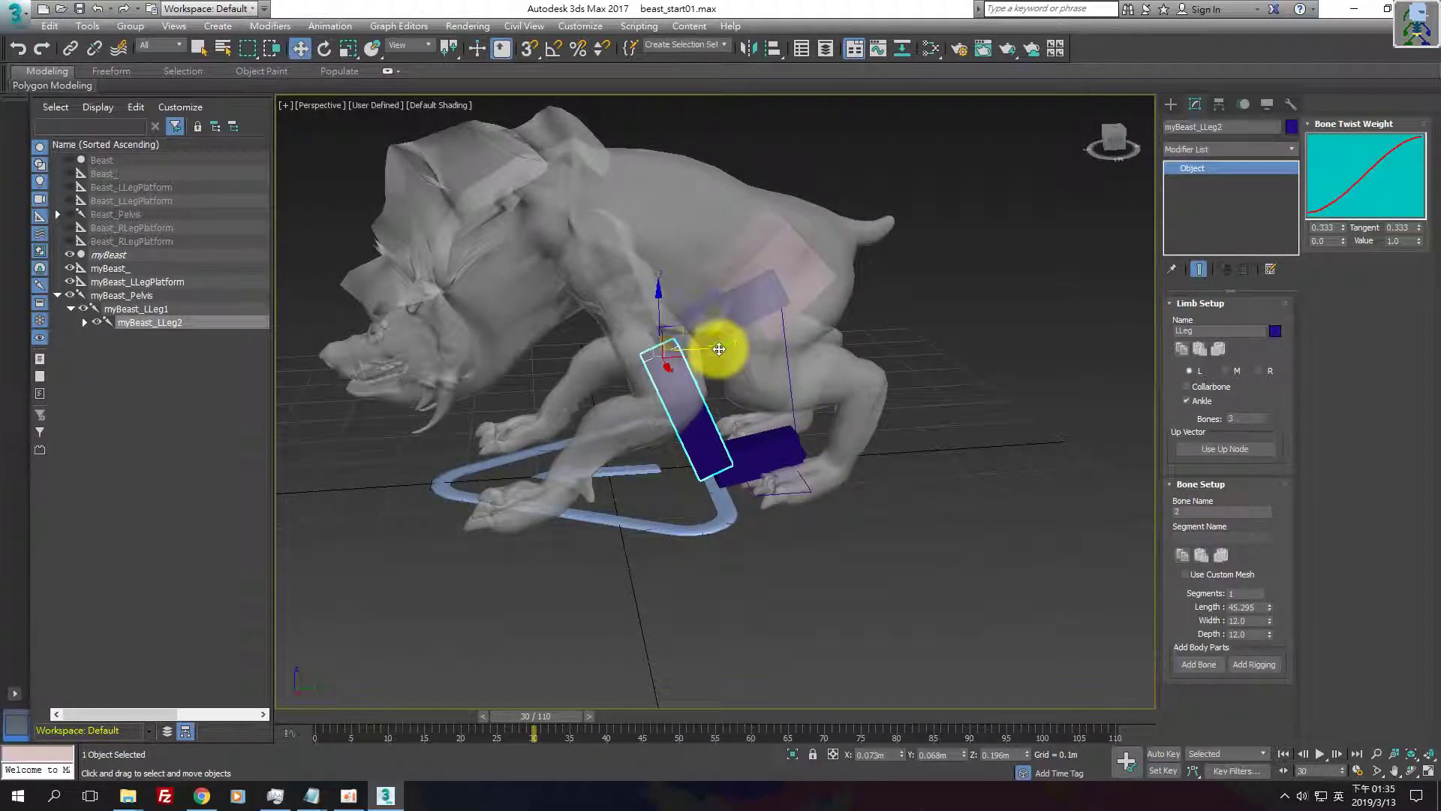
pyautogui.moveTo(719, 349)
pyautogui.mouseDown()
pyautogui.moveTo(821, 353)
pyautogui.moveTo(785, 408)
pyautogui.mouseUp()
pyautogui.keyDown('alt'); pyautogui.moveTo(785, 408); pyautogui.dragTo(776, 368, button='middle'); pyautogui.keyUp('alt')
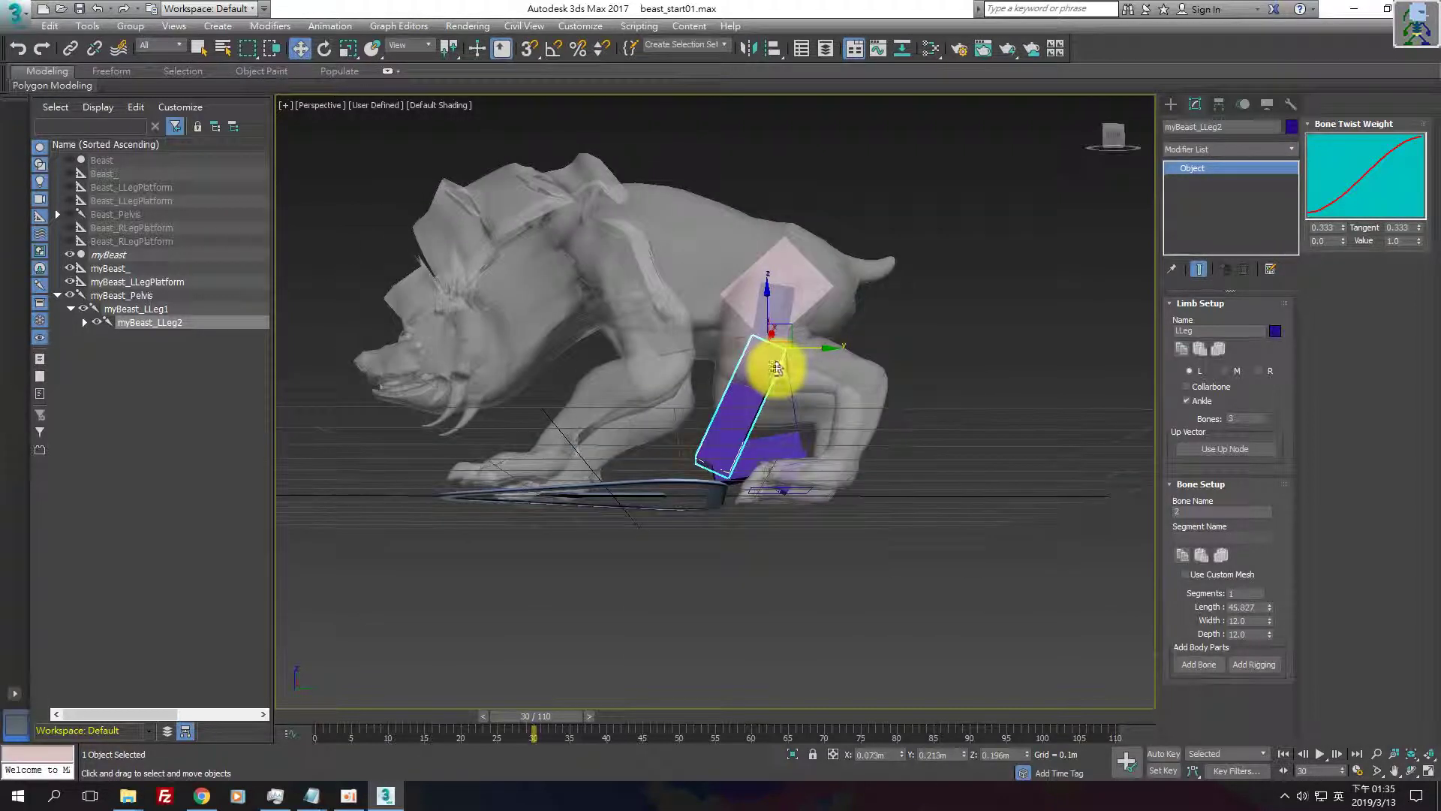
pyautogui.click(788, 454)
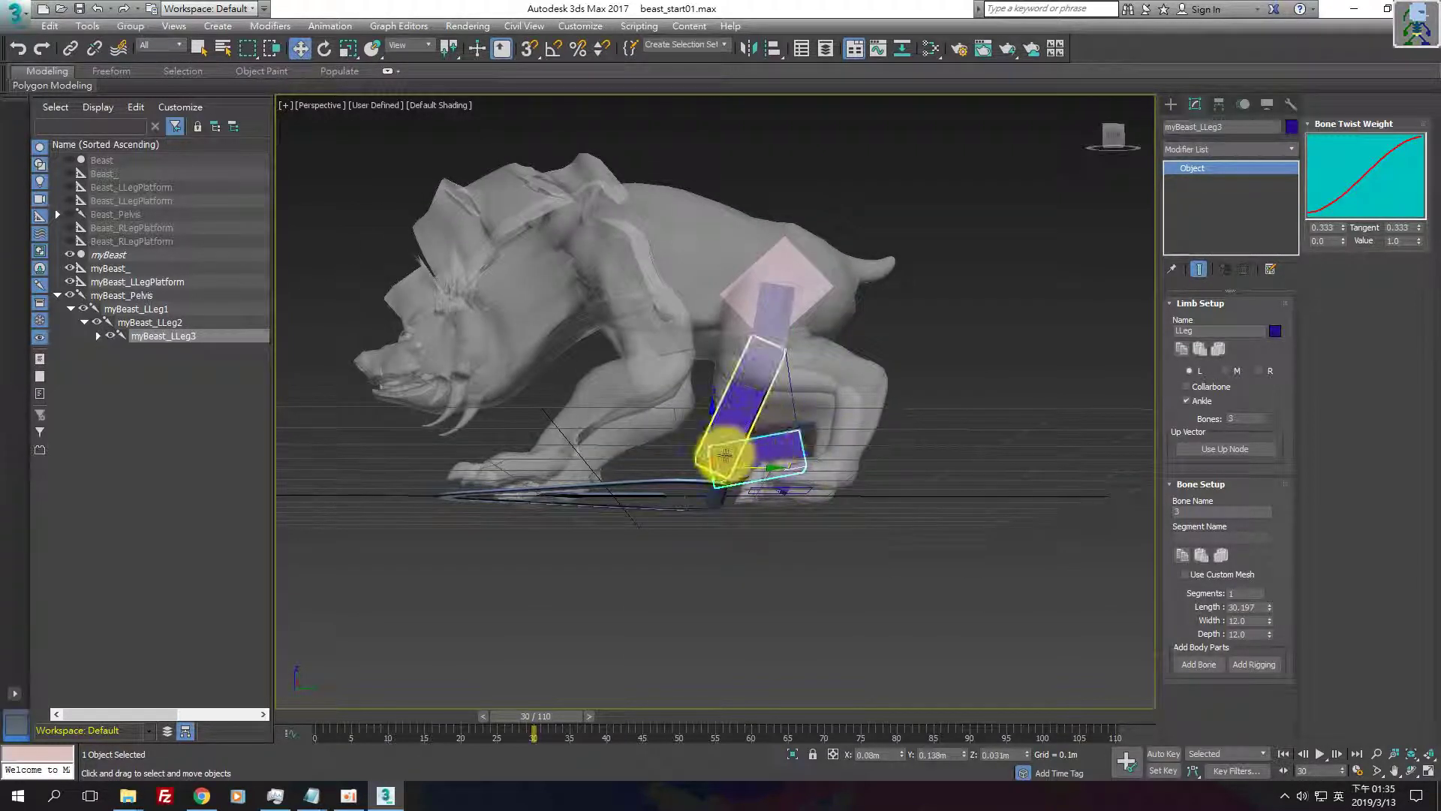
pyautogui.moveTo(725, 455)
pyautogui.mouseDown()
pyautogui.moveTo(886, 380)
pyautogui.moveTo(891, 361)
pyautogui.mouseUp()
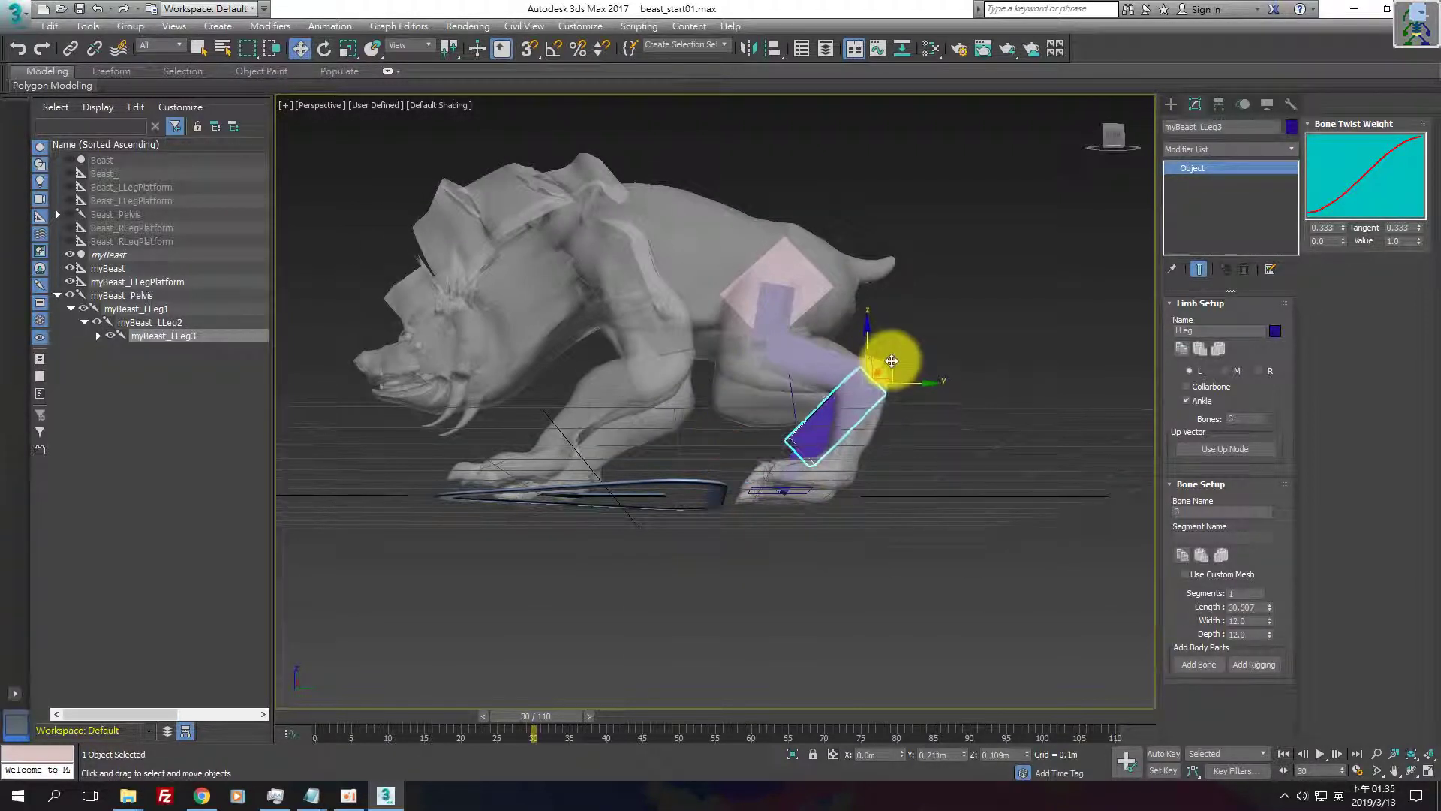
# - Move the ankle bone down into the foot and inspect the leg from several angles
pyautogui.keyDown('alt'); pyautogui.moveTo(867, 434); pyautogui.dragTo(840, 474, button='middle'); pyautogui.keyUp('alt')
pyautogui.click(797, 471)
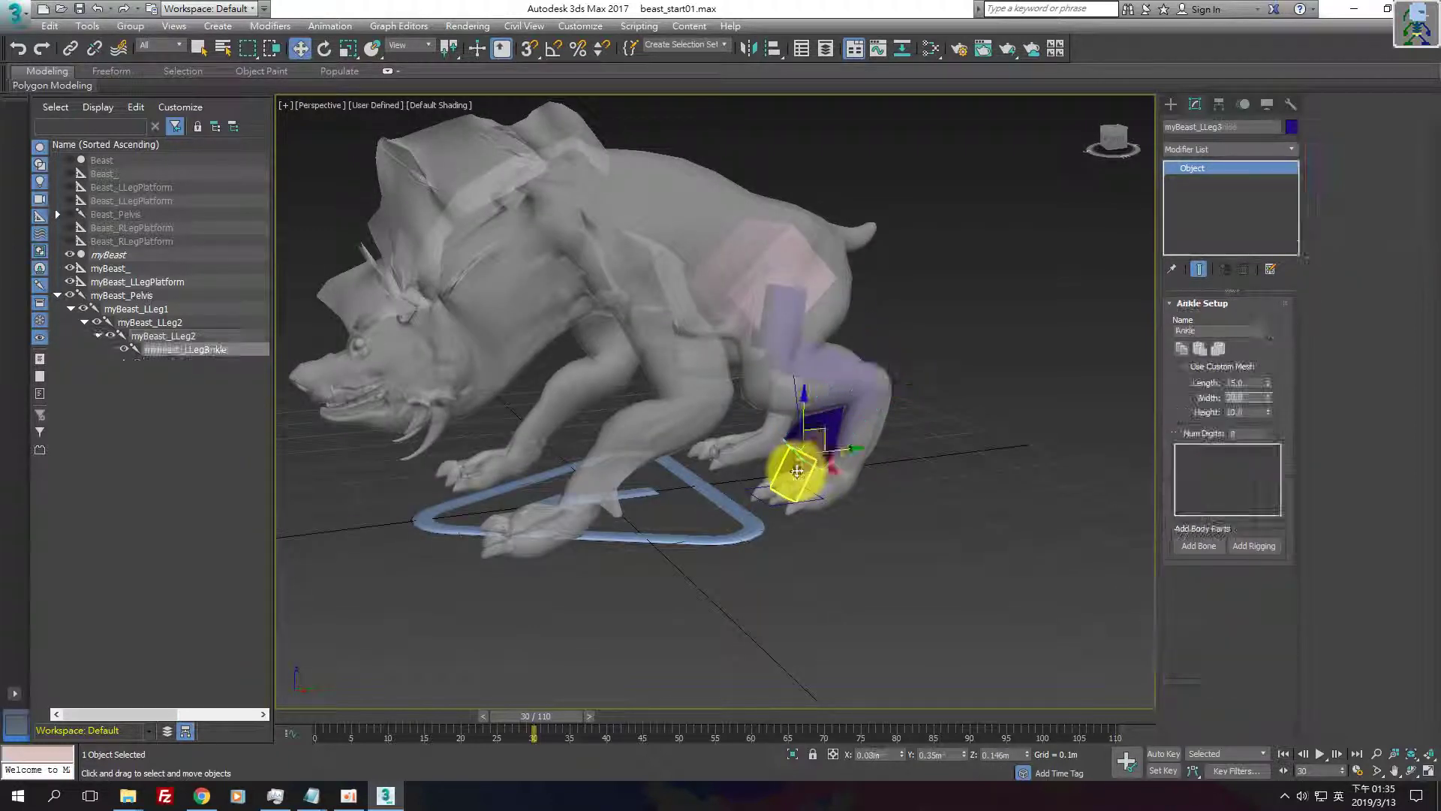
pyautogui.moveTo(824, 433)
pyautogui.mouseDown()
pyautogui.moveTo(862, 460)
pyautogui.moveTo(862, 486)
pyautogui.mouseUp()
pyautogui.moveTo(863, 486)
pyautogui.keyDown('alt'); pyautogui.mouseDown(button='middle')
pyautogui.moveTo(827, 476)
pyautogui.moveTo(853, 494)
pyautogui.moveTo(830, 380)
pyautogui.mouseUp(button='middle'); pyautogui.keyUp('alt')
pyautogui.click(817, 340)
pyautogui.moveTo(814, 428)
pyautogui.keyDown('alt'); pyautogui.mouseDown(button='middle')
pyautogui.moveTo(889, 368)
pyautogui.moveTo(846, 398)
pyautogui.moveTo(865, 364)
pyautogui.moveTo(804, 408)
pyautogui.moveTo(812, 442)
pyautogui.moveTo(886, 465)
pyautogui.mouseUp(button='middle'); pyautogui.keyUp('alt')
pyautogui.keyDown('alt'); pyautogui.moveTo(1148, 578); pyautogui.dragTo(1075, 529, button='middle'); pyautogui.keyUp('alt')
# - In Left view, lengthen myBeast_LLeg1 to 26.824 and stretch myBeast_LLeg2 to 45.885
pyautogui.press('l')
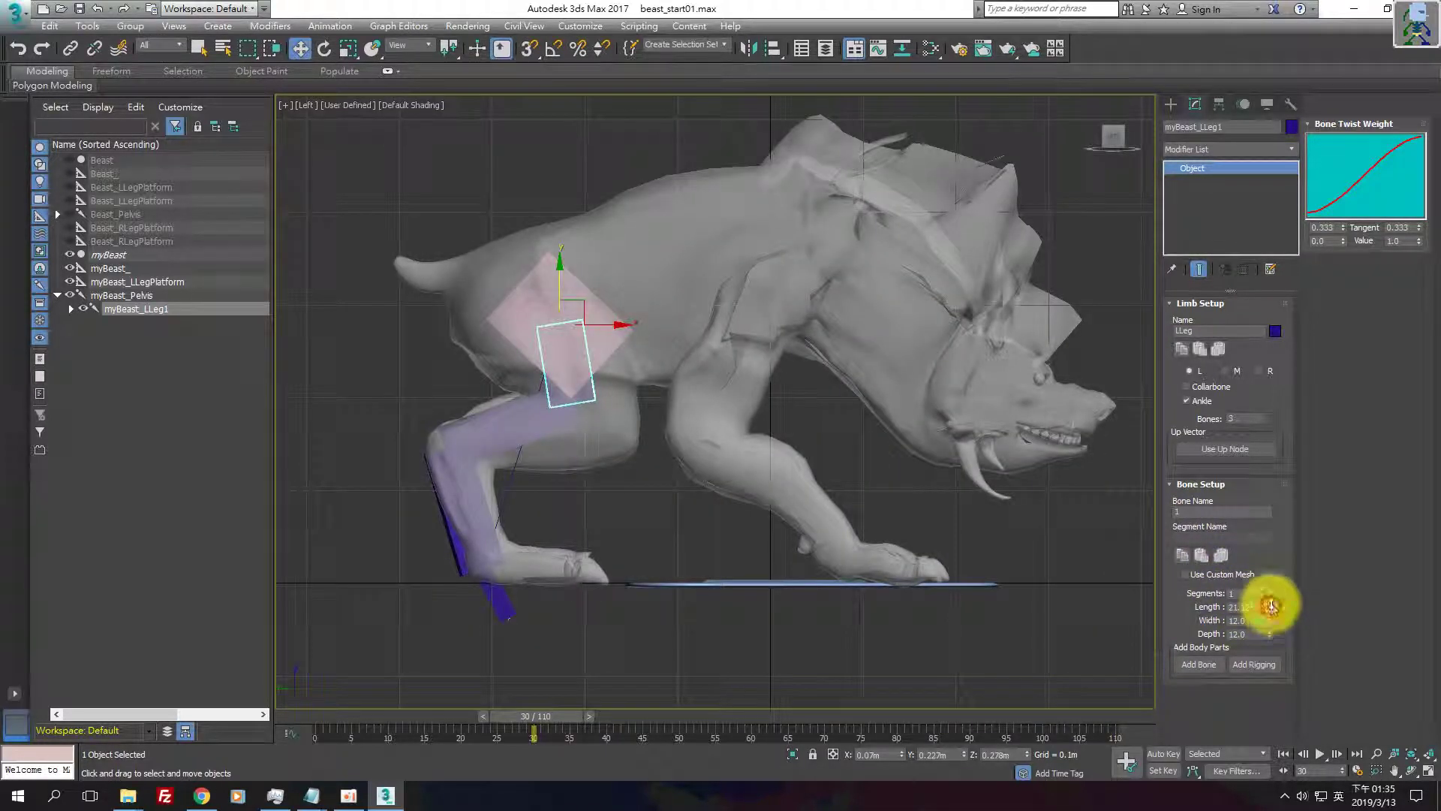
pyautogui.moveTo(1269, 607)
pyautogui.mouseDown()
pyautogui.moveTo(1261, 566)
pyautogui.moveTo(1261, 584)
pyautogui.mouseUp()
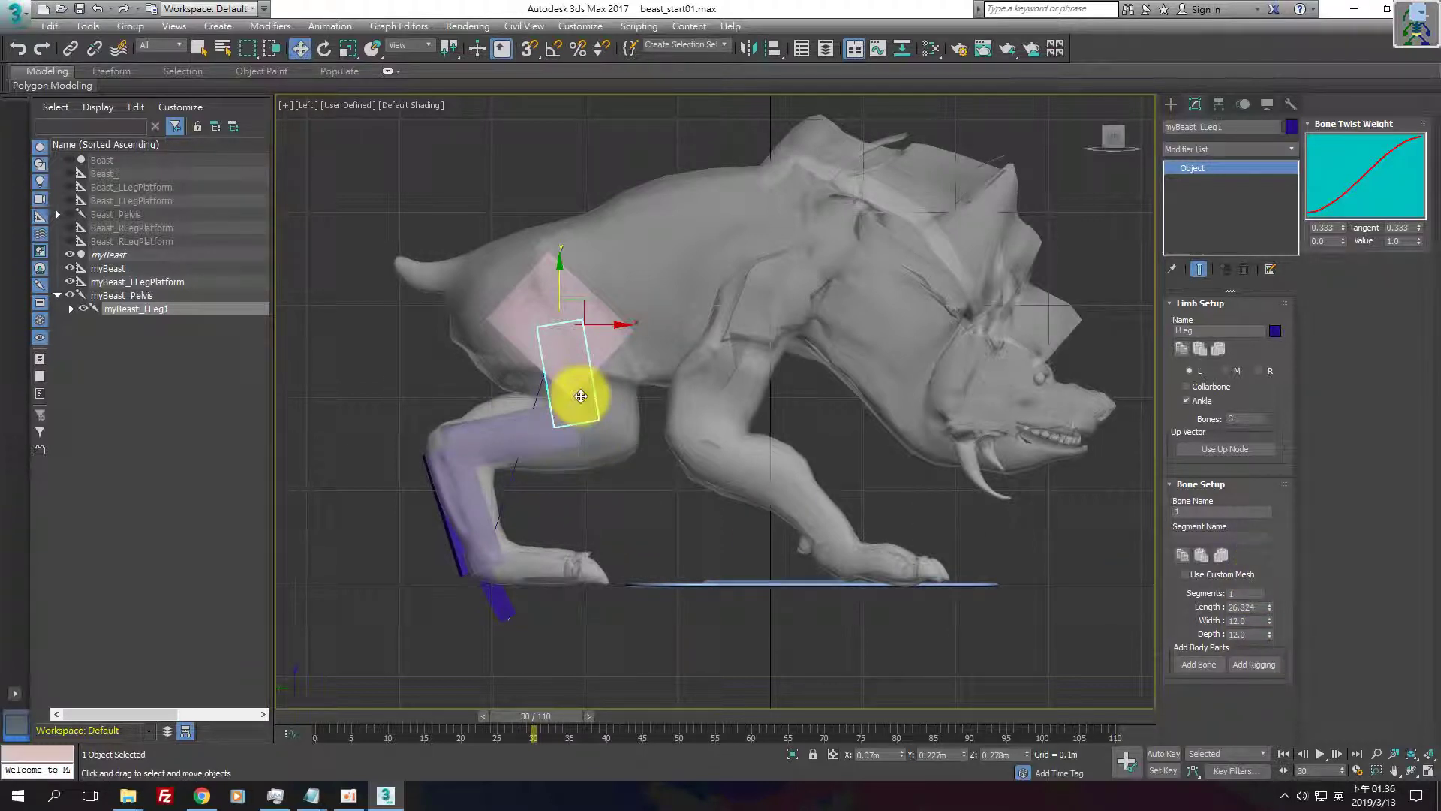
pyautogui.press('e')
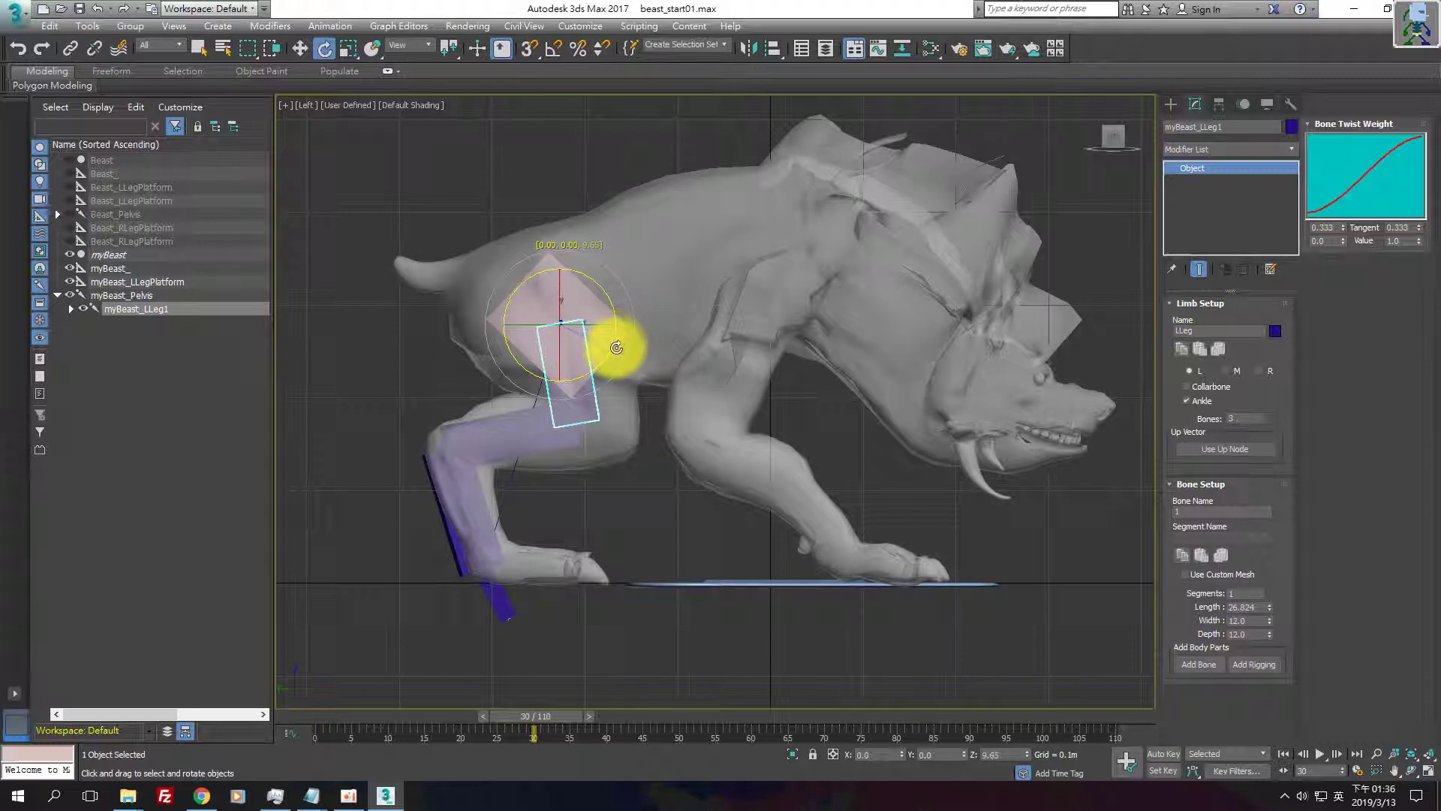
pyautogui.click(552, 421)
pyautogui.press('w')
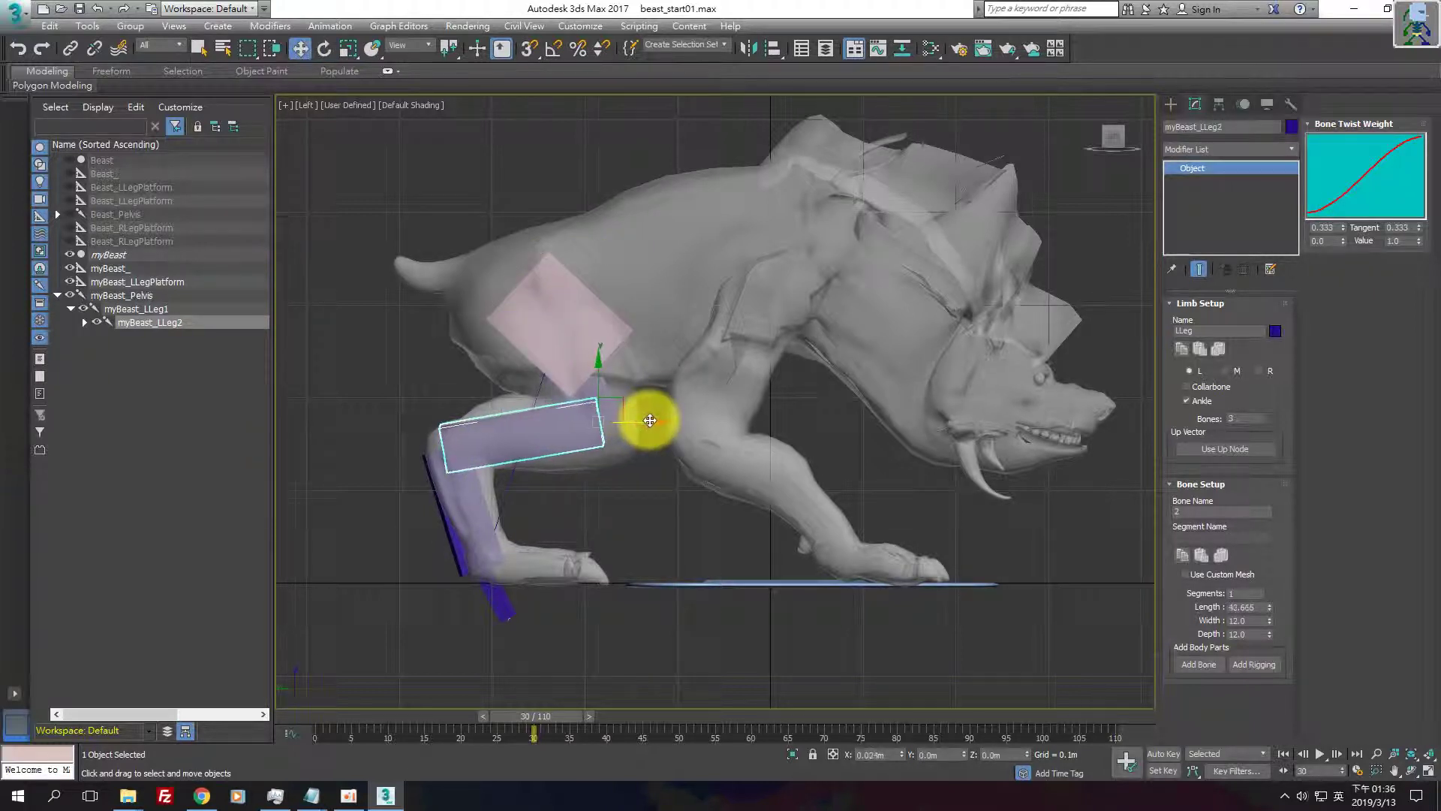
pyautogui.moveTo(651, 420); pyautogui.dragTo(664, 418)
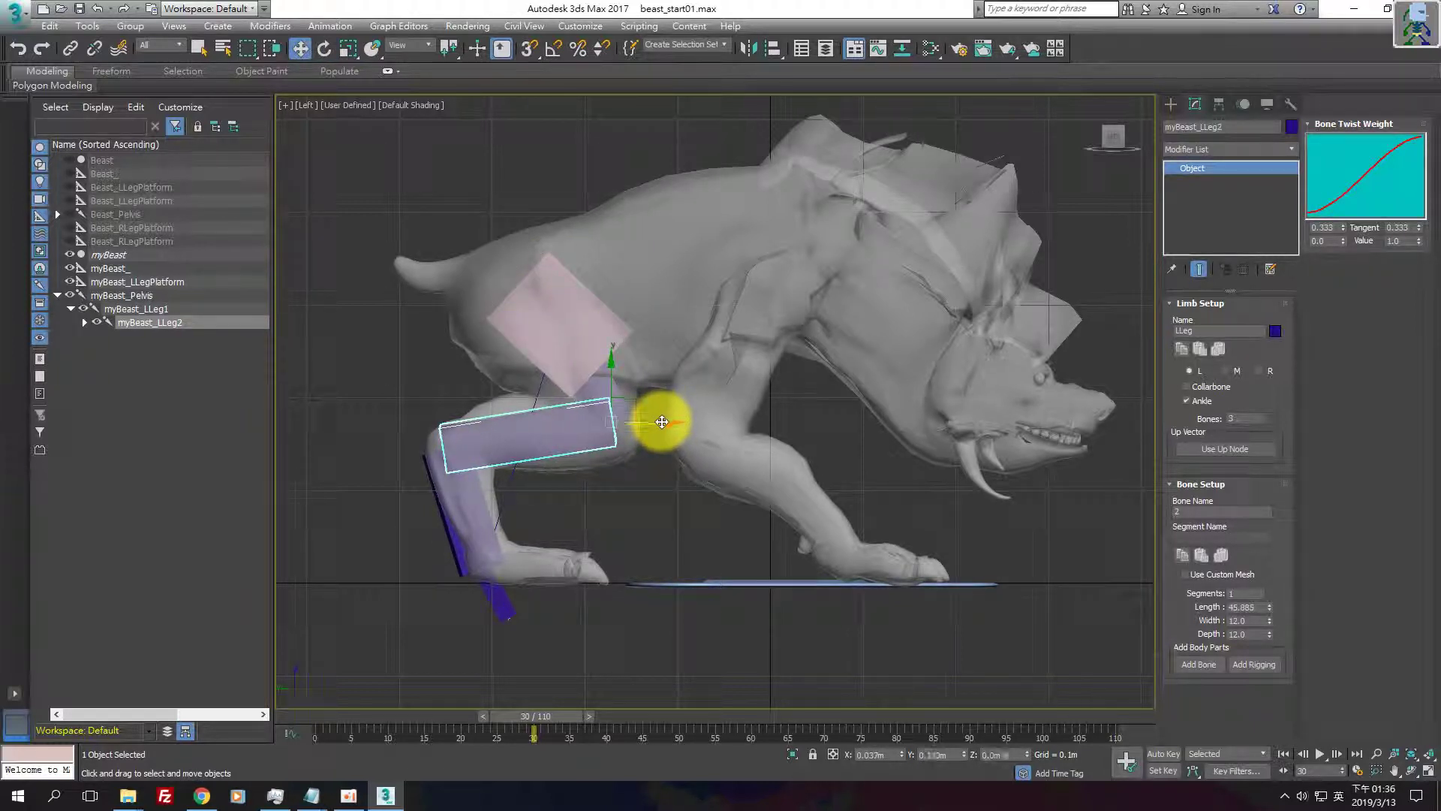
# - Move myBeast_LLegAnkle up to the foot and rotate it to lie along the foot
pyautogui.click(515, 583)
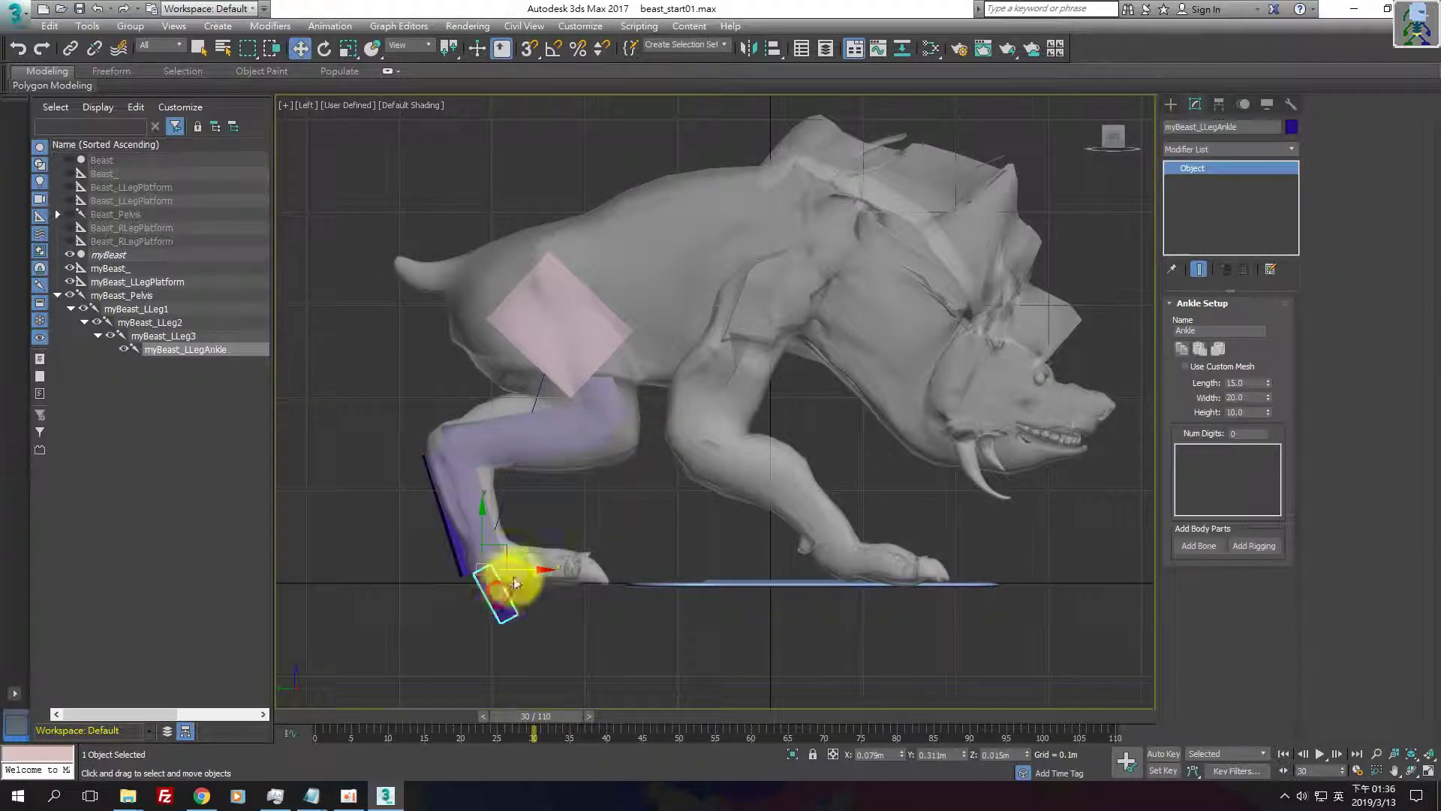
pyautogui.moveTo(515, 583)
pyautogui.mouseDown()
pyautogui.moveTo(505, 551)
pyautogui.moveTo(529, 551)
pyautogui.mouseUp()
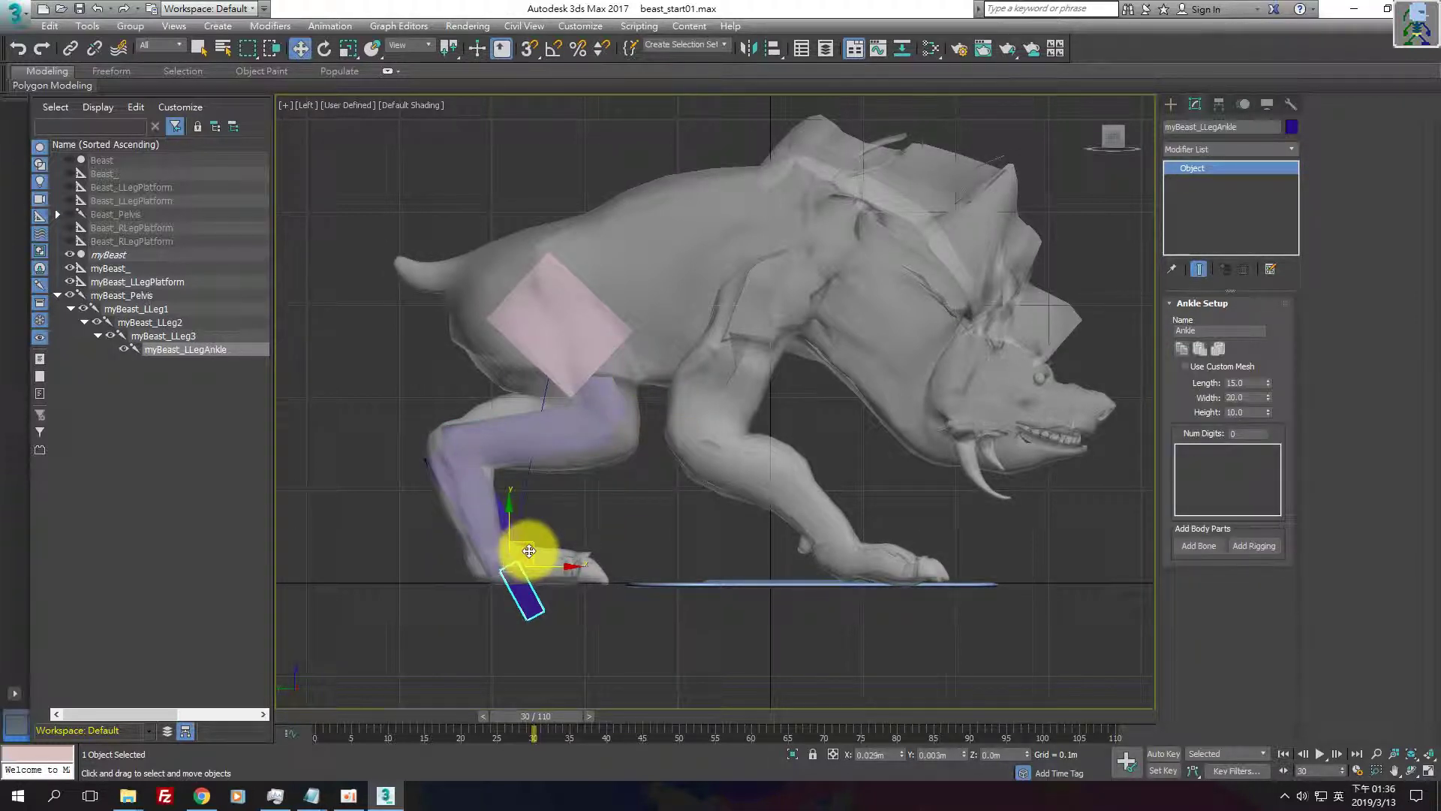
pyautogui.click(541, 623)
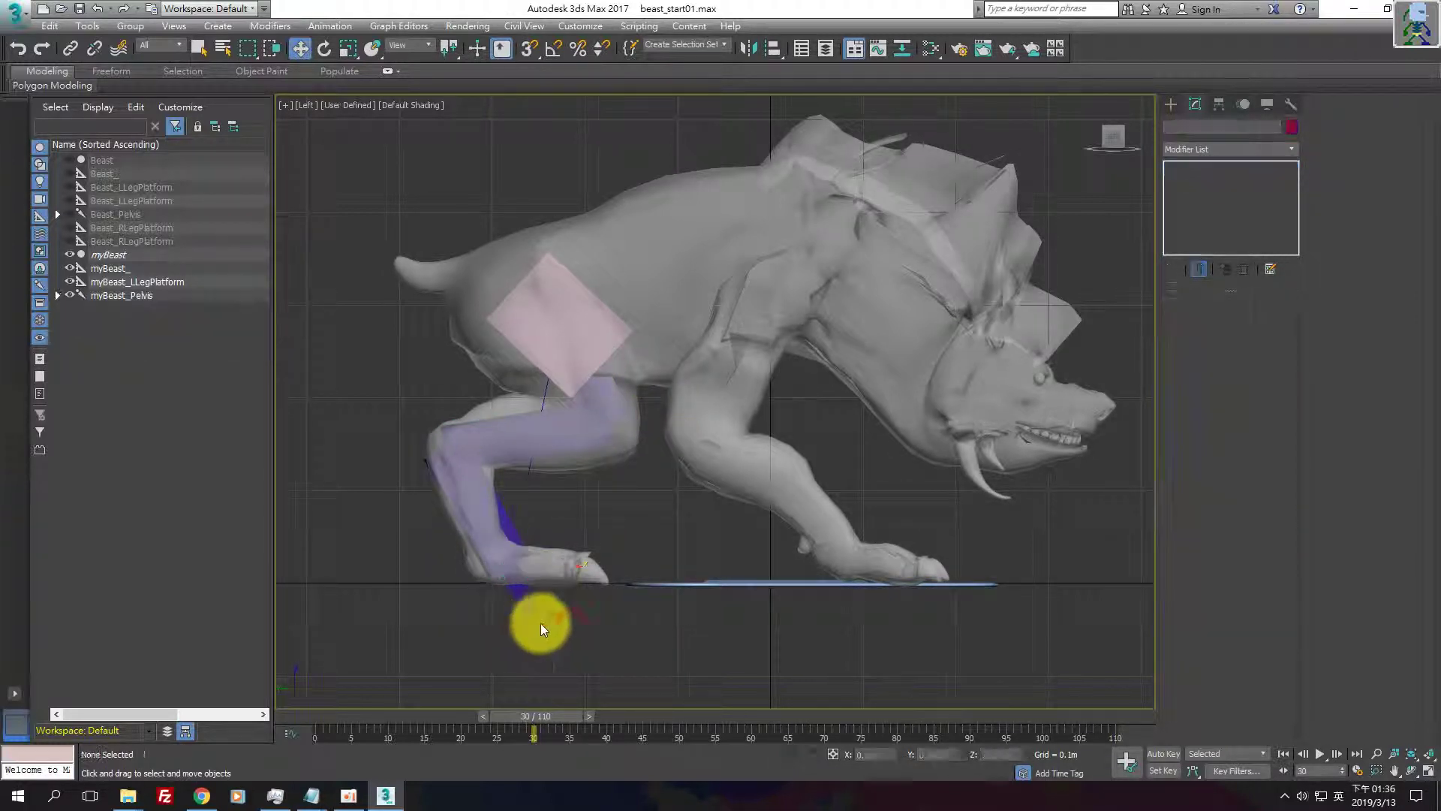
pyautogui.click(530, 624)
pyautogui.press('e')
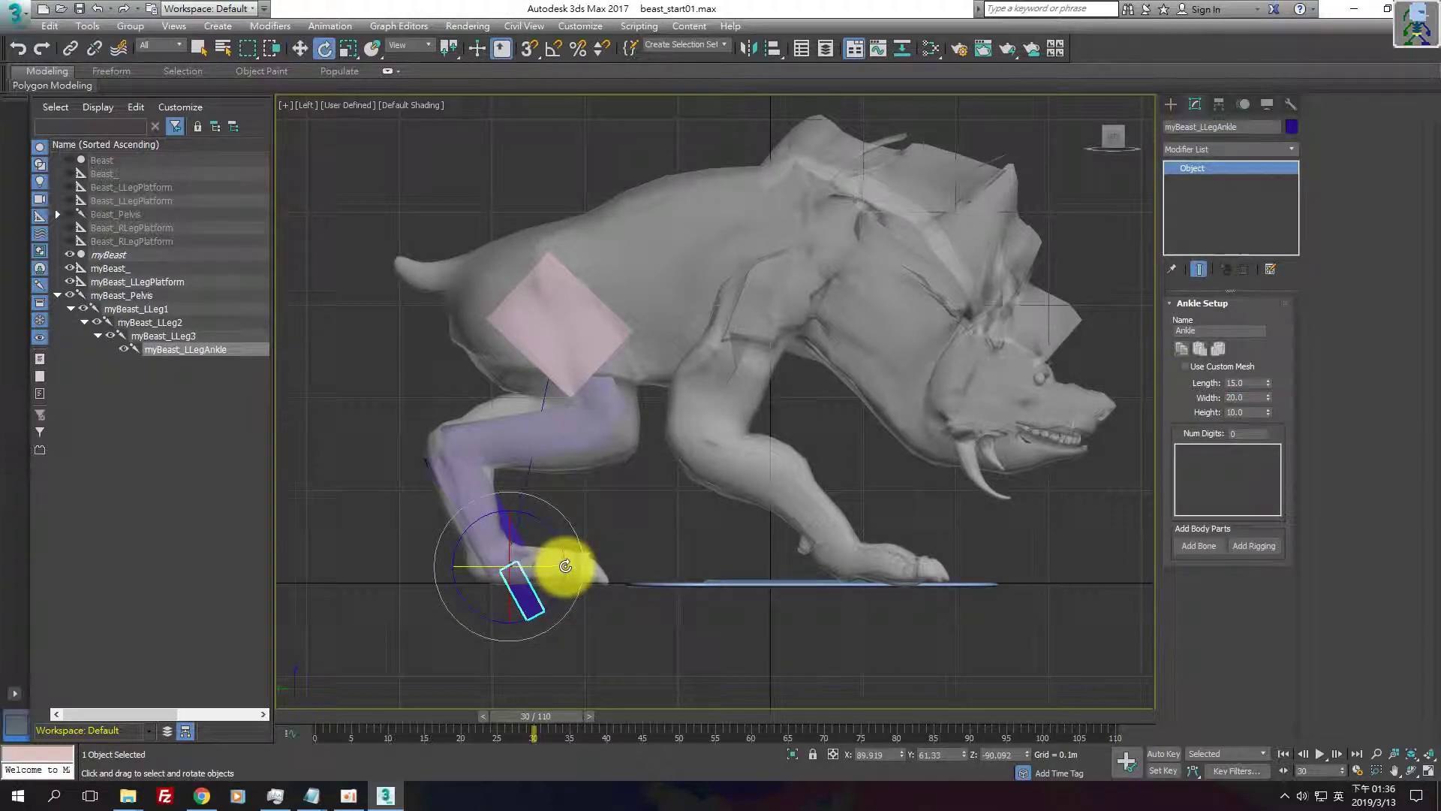
pyautogui.moveTo(560, 541)
pyautogui.mouseDown()
pyautogui.moveTo(456, 559)
pyautogui.moveTo(497, 552)
pyautogui.mouseUp()
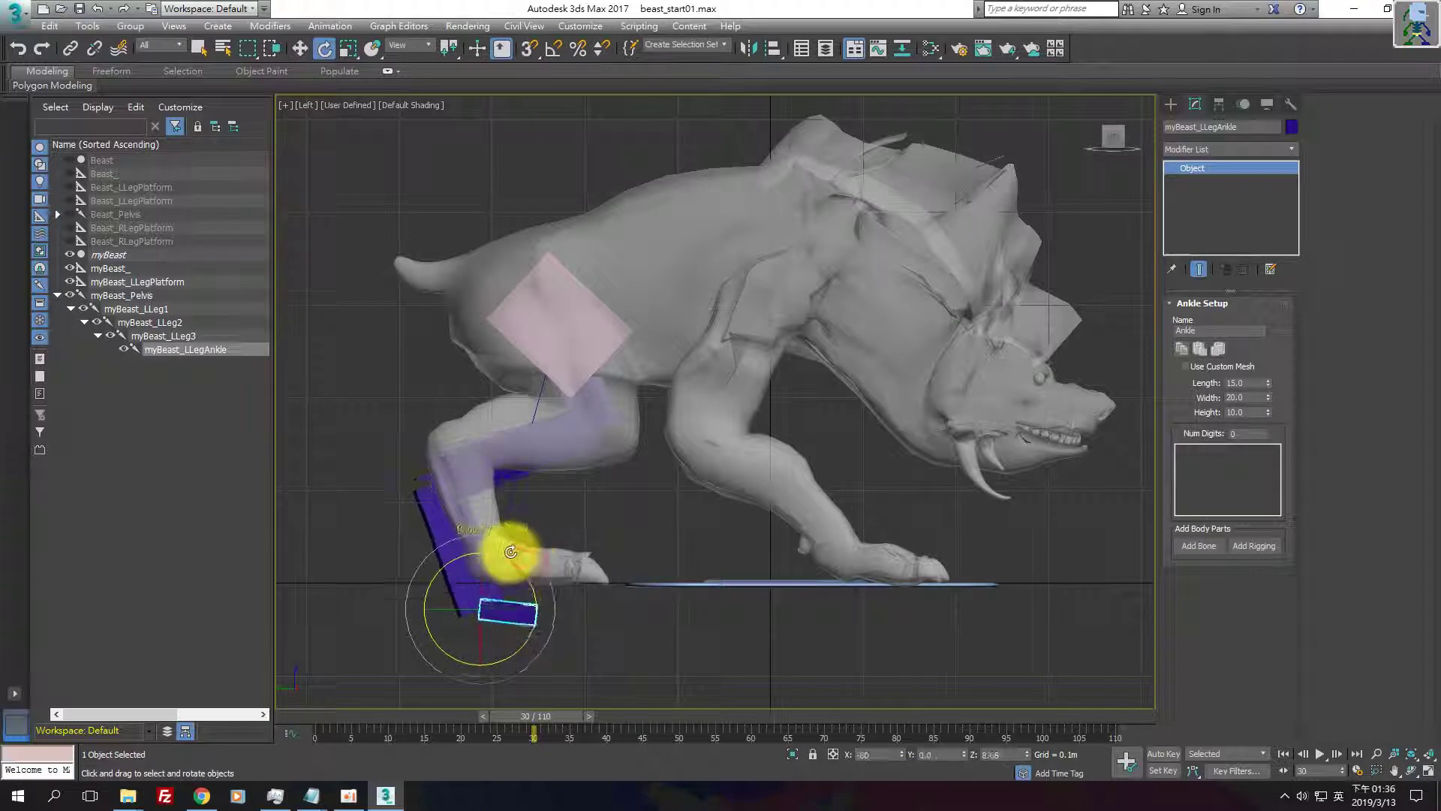
pyautogui.press('w')
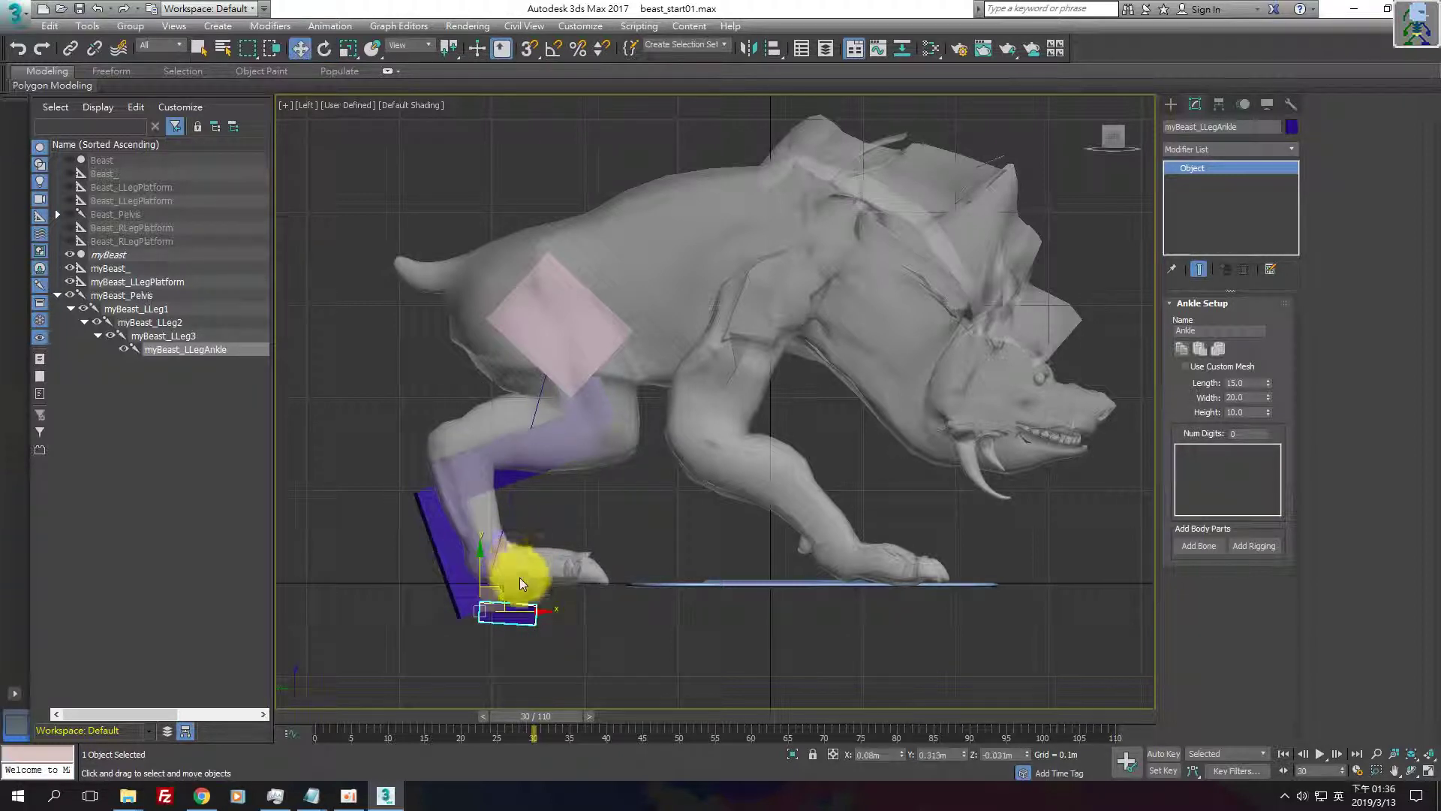
pyautogui.press('e')
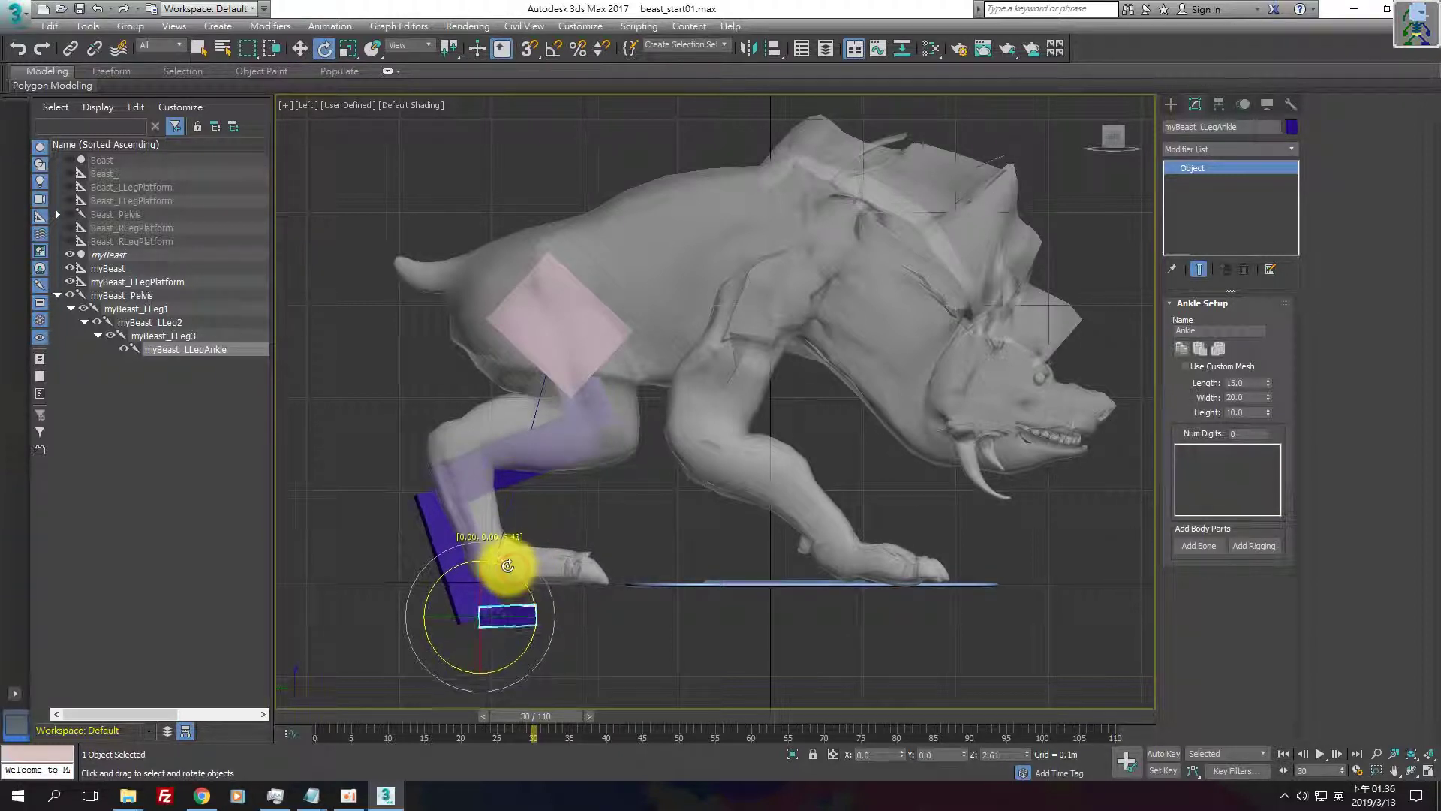
pyautogui.moveTo(505, 563); pyautogui.dragTo(509, 567)
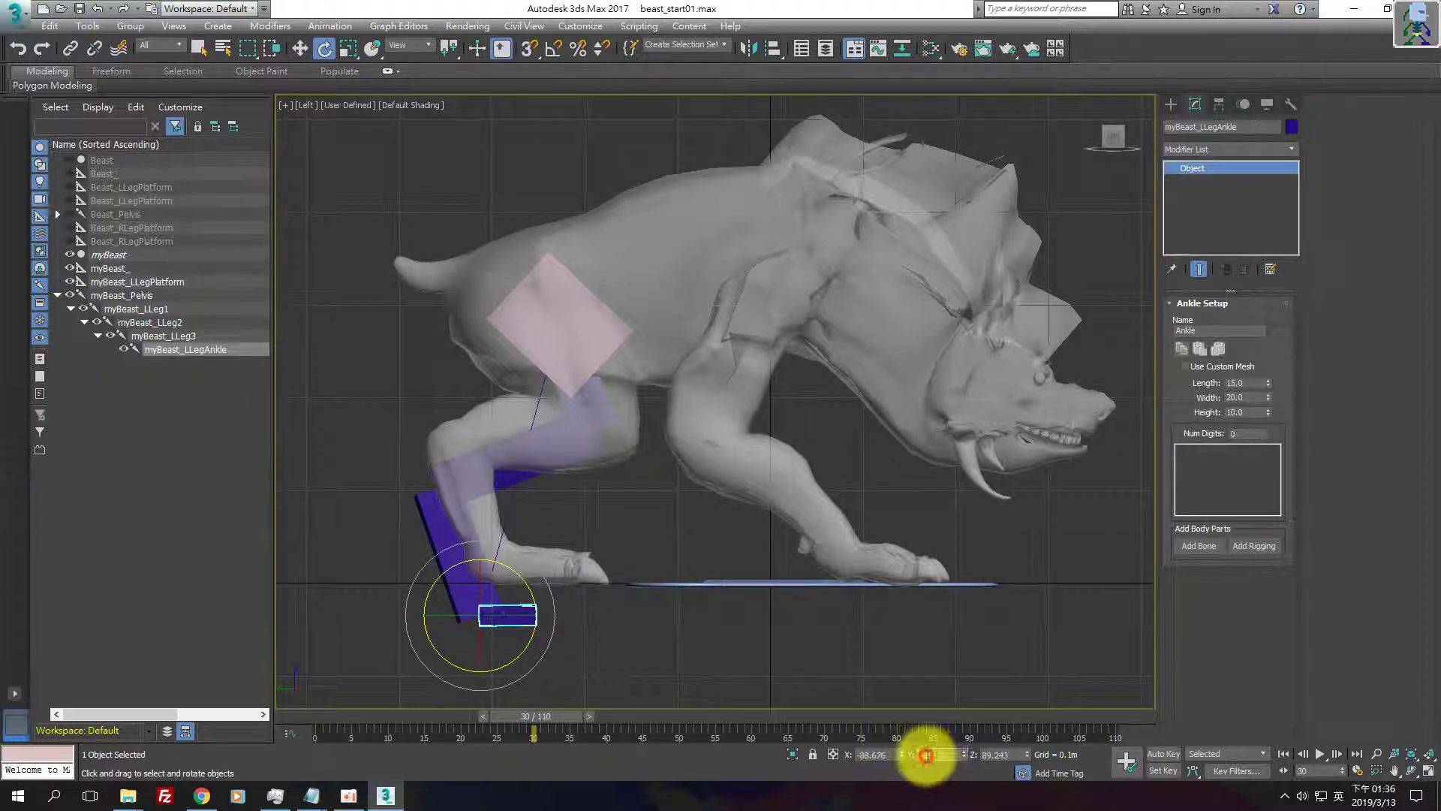
# - Enter a Y rotation of -180 for the ankle and check its X and Z values
pyautogui.doubleClick(928, 754)
pyautogui.write('-180.0')
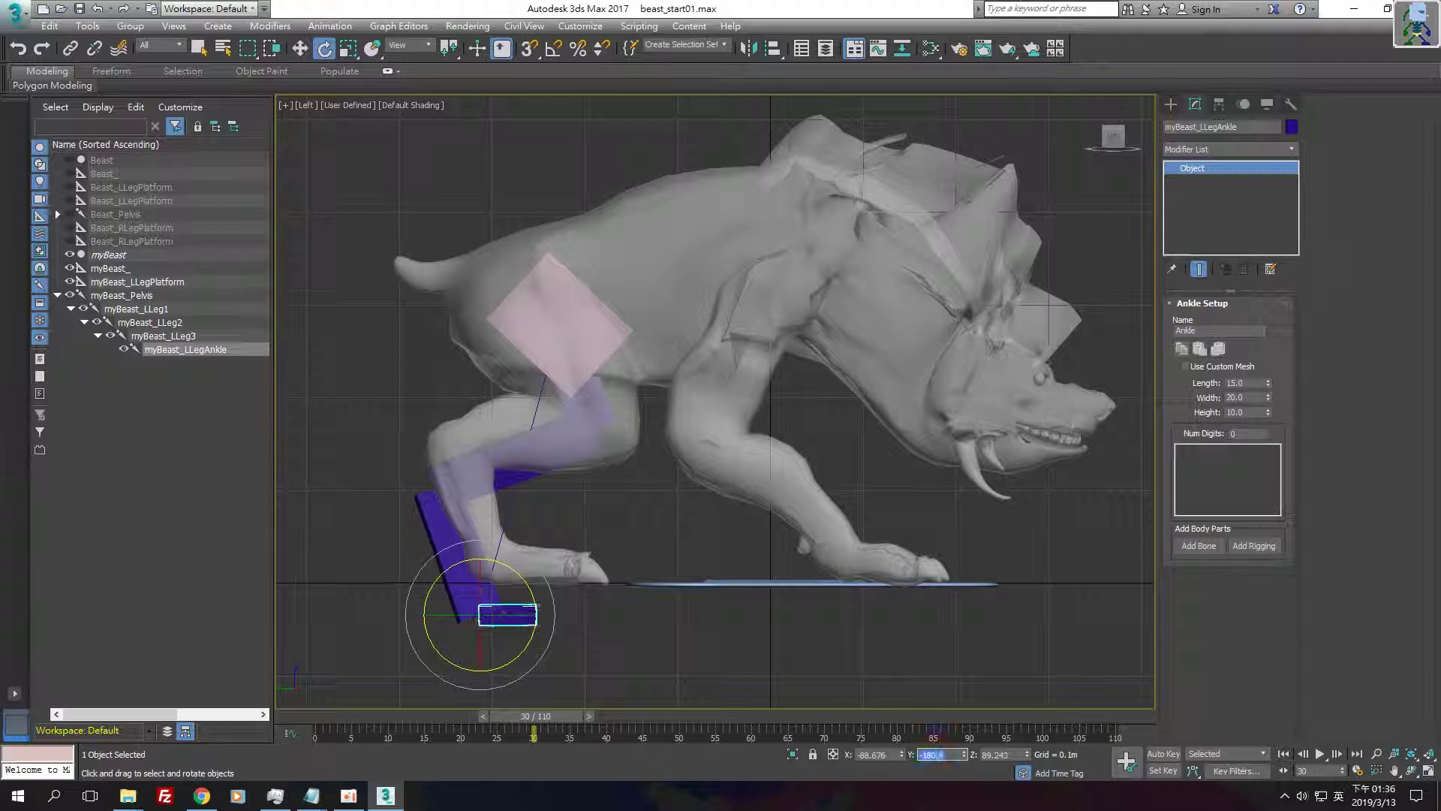
pyautogui.press('Return')
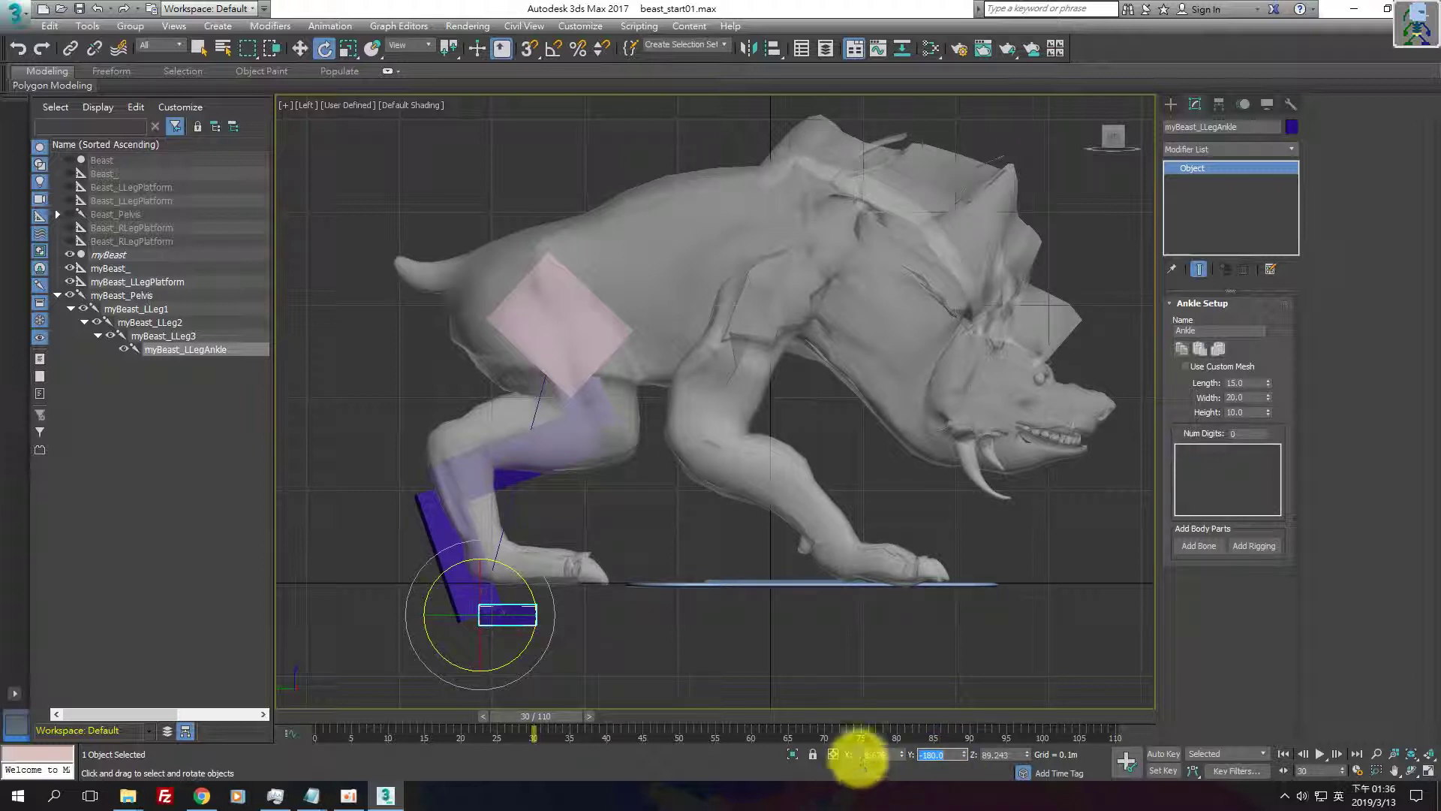
pyautogui.doubleClick(878, 755)
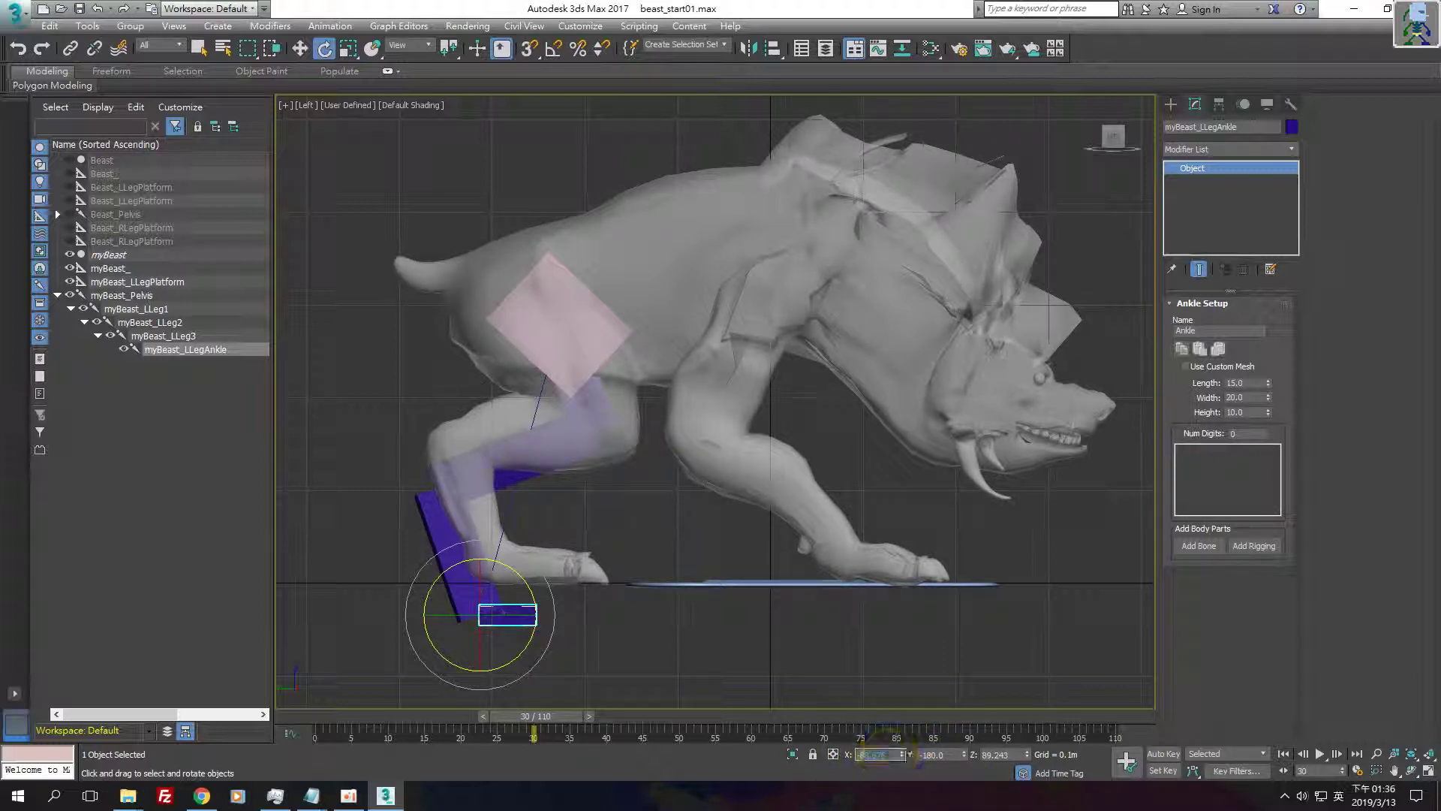
pyautogui.write('90')
pyautogui.click(1000, 762)
pyautogui.write('-90.000')
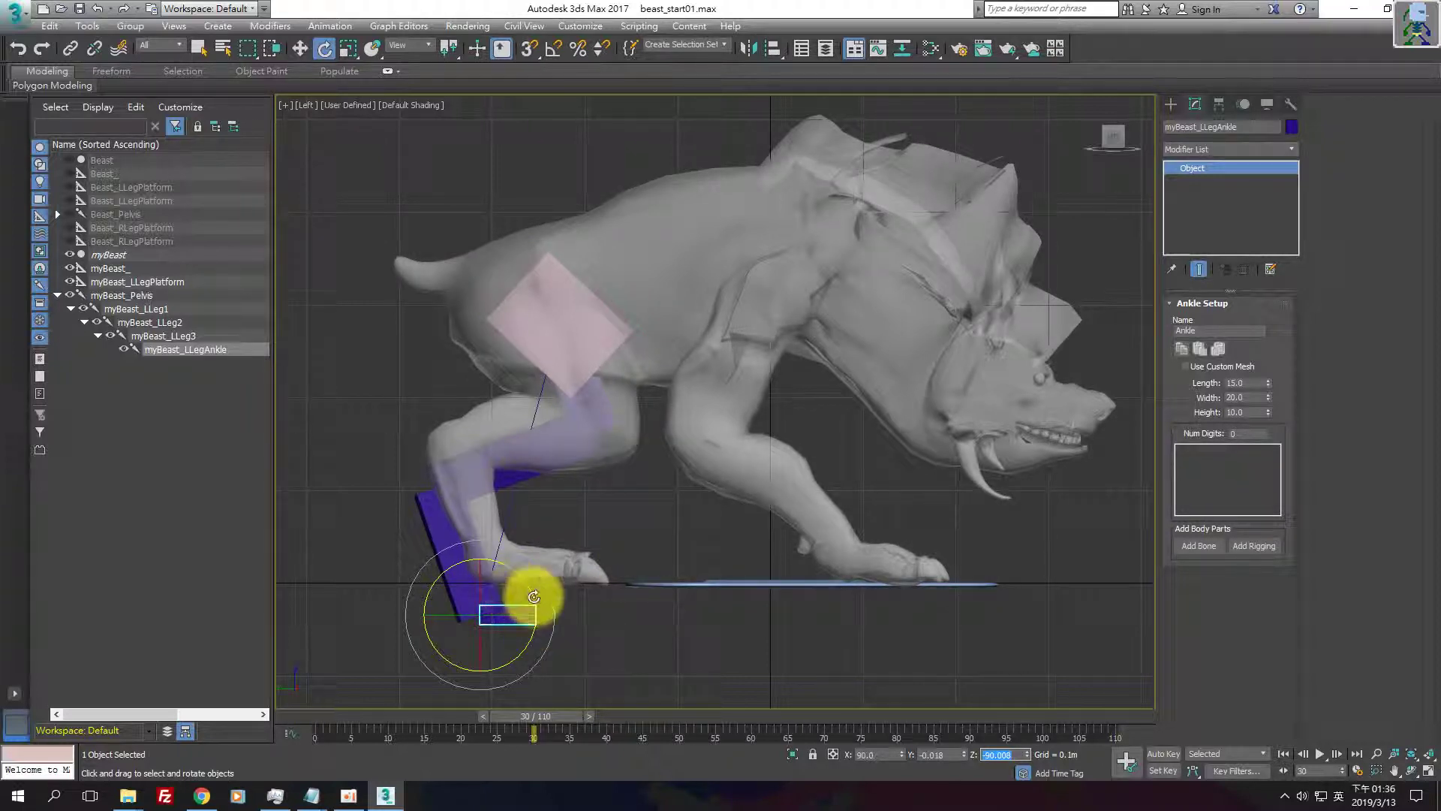
# - Move the ankle up under the toes and raise LLeg3's knee joint, checking in Perspective
pyautogui.click(307, 49)
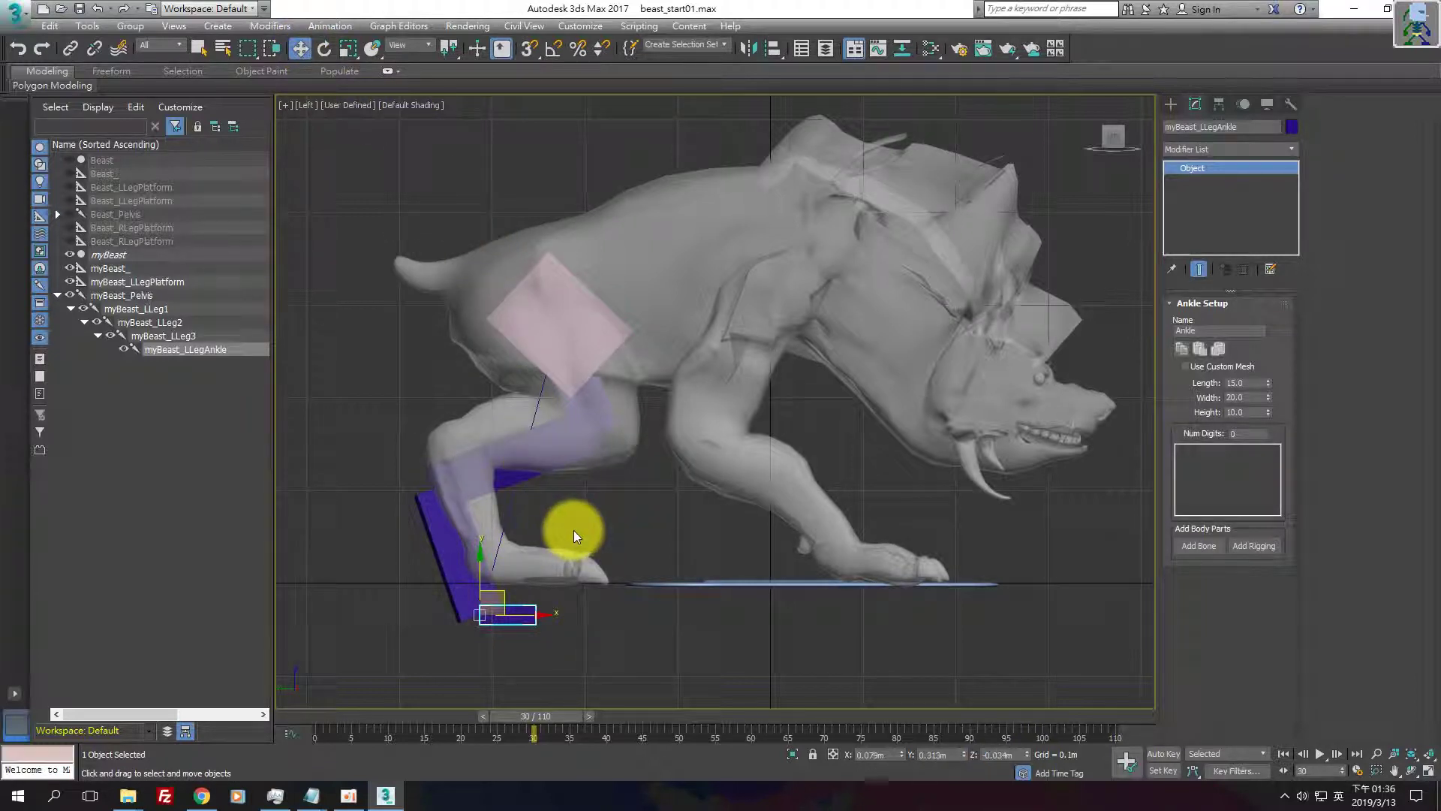
pyautogui.moveTo(498, 596)
pyautogui.mouseDown()
pyautogui.moveTo(534, 552)
pyautogui.moveTo(441, 499)
pyautogui.mouseUp()
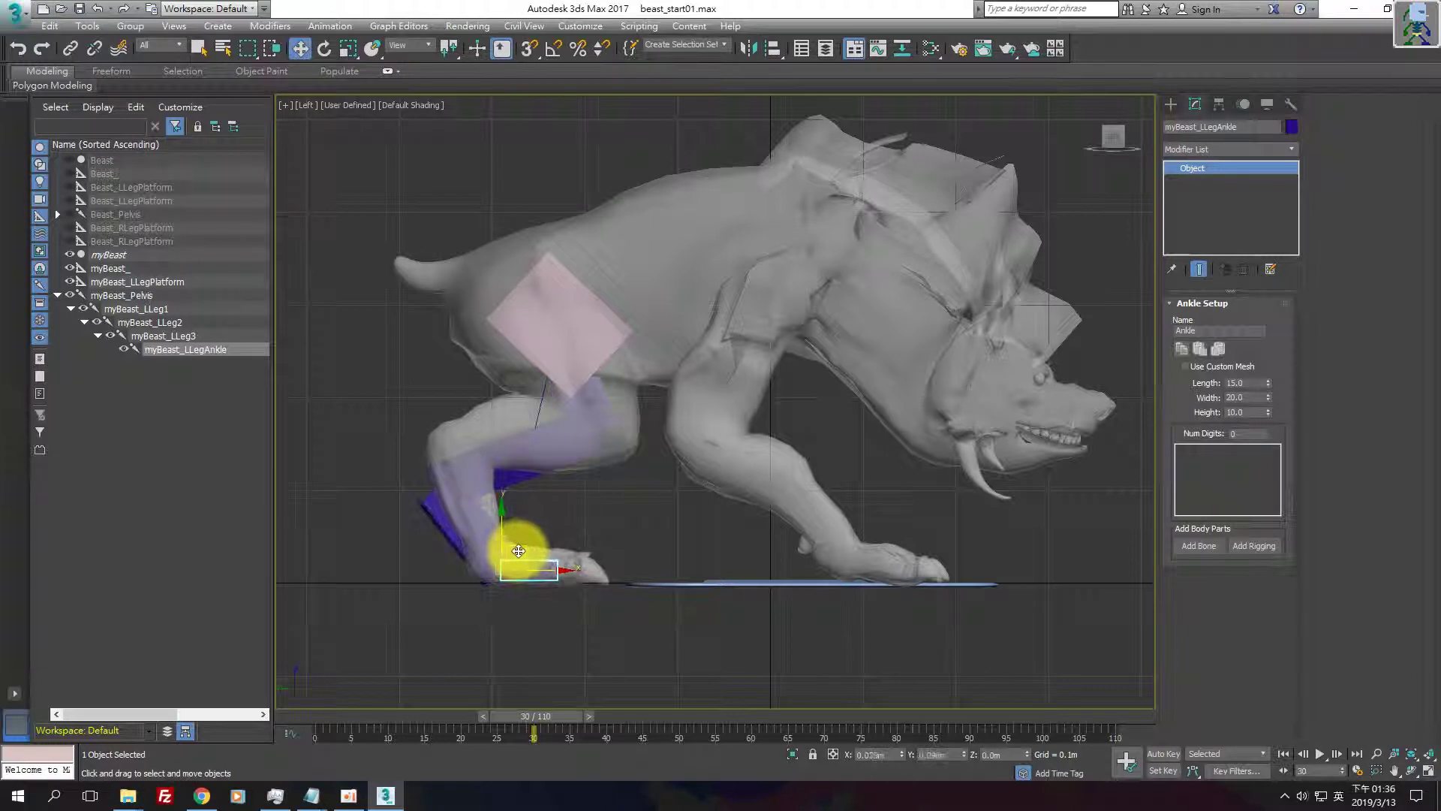
pyautogui.click(445, 494)
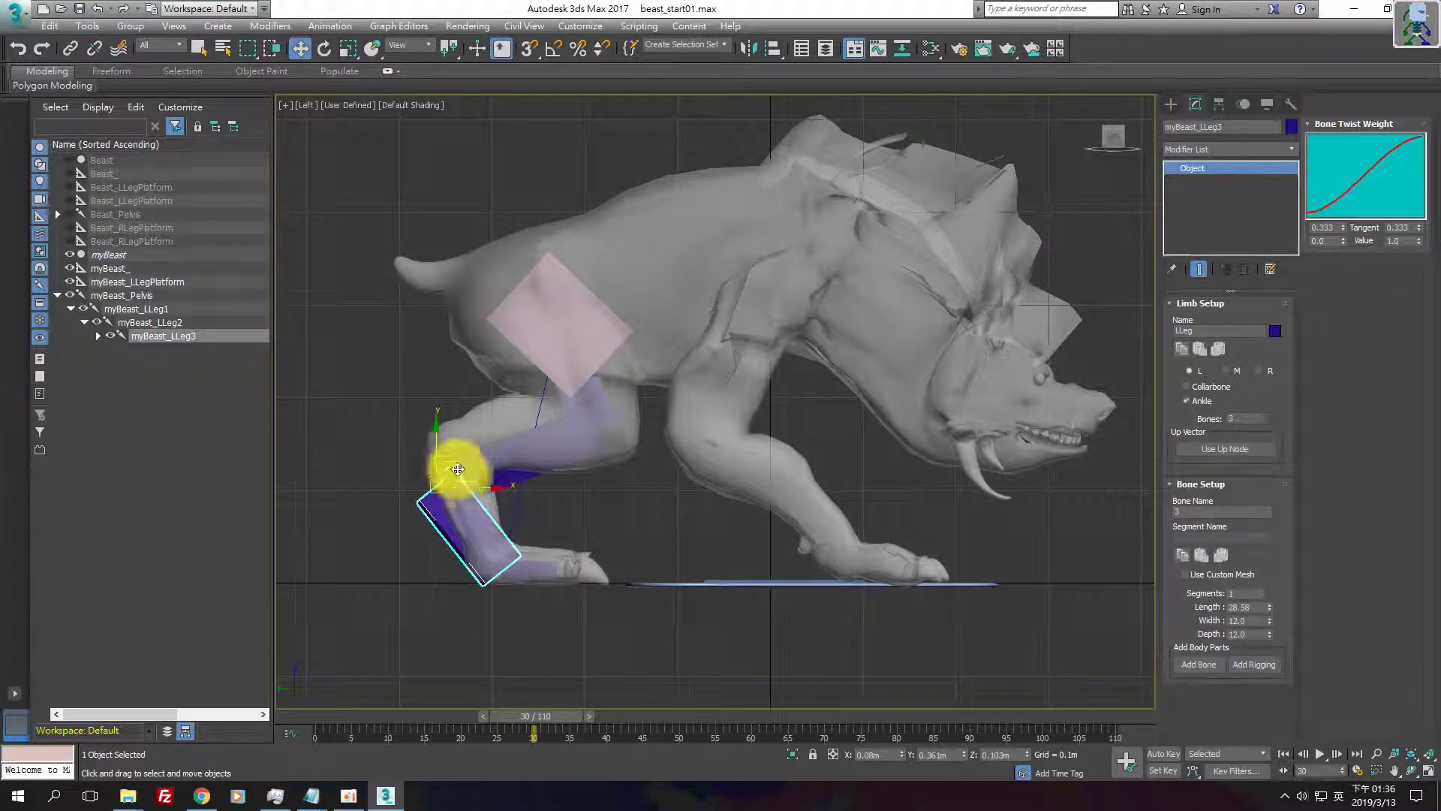
pyautogui.moveTo(451, 460)
pyautogui.mouseDown()
pyautogui.moveTo(500, 425)
pyautogui.moveTo(633, 415)
pyautogui.mouseUp()
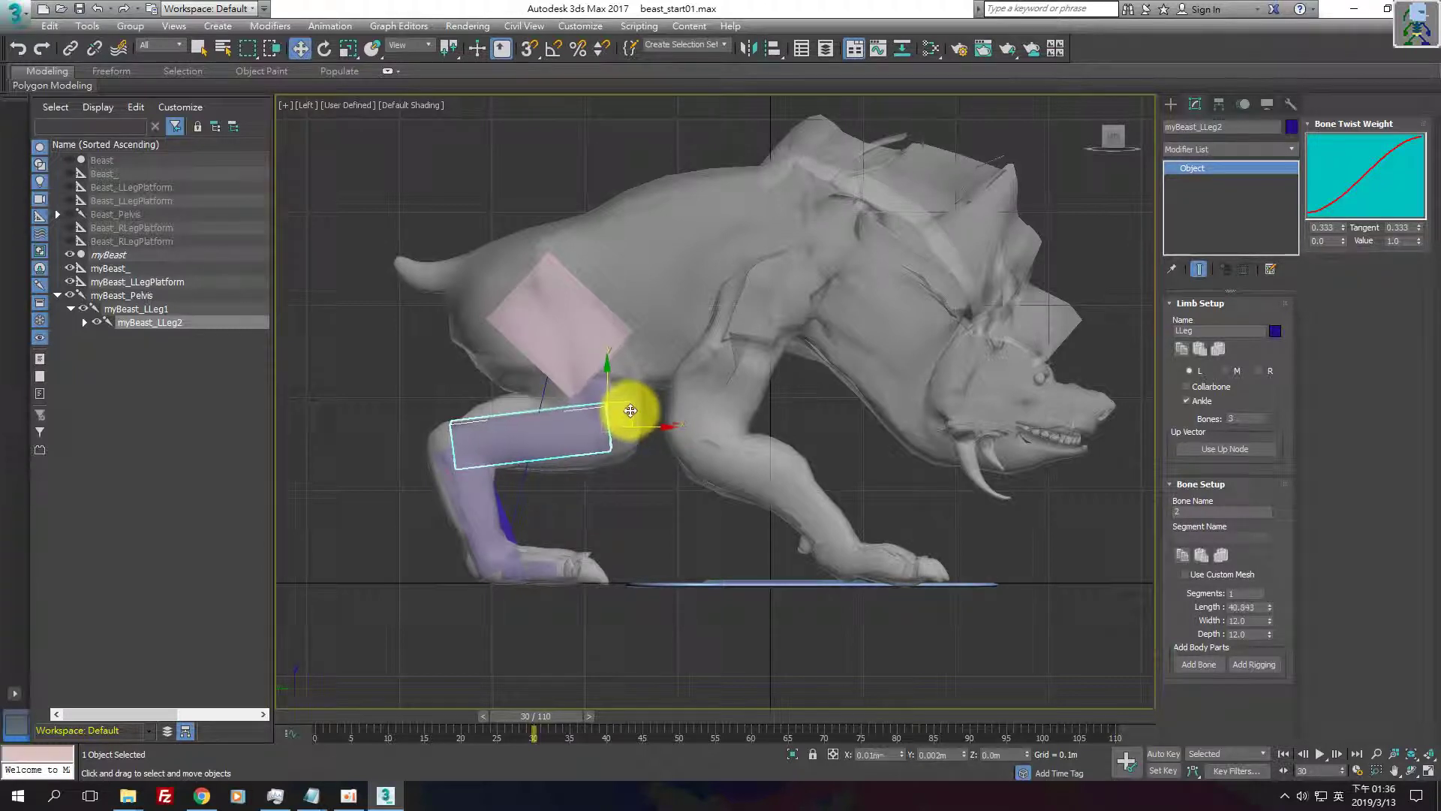
pyautogui.moveTo(633, 415); pyautogui.dragTo(616, 419)
pyautogui.moveTo(473, 483)
pyautogui.mouseDown()
pyautogui.moveTo(473, 429)
pyautogui.moveTo(534, 535)
pyautogui.moveTo(514, 548)
pyautogui.mouseUp()
pyautogui.click(540, 565)
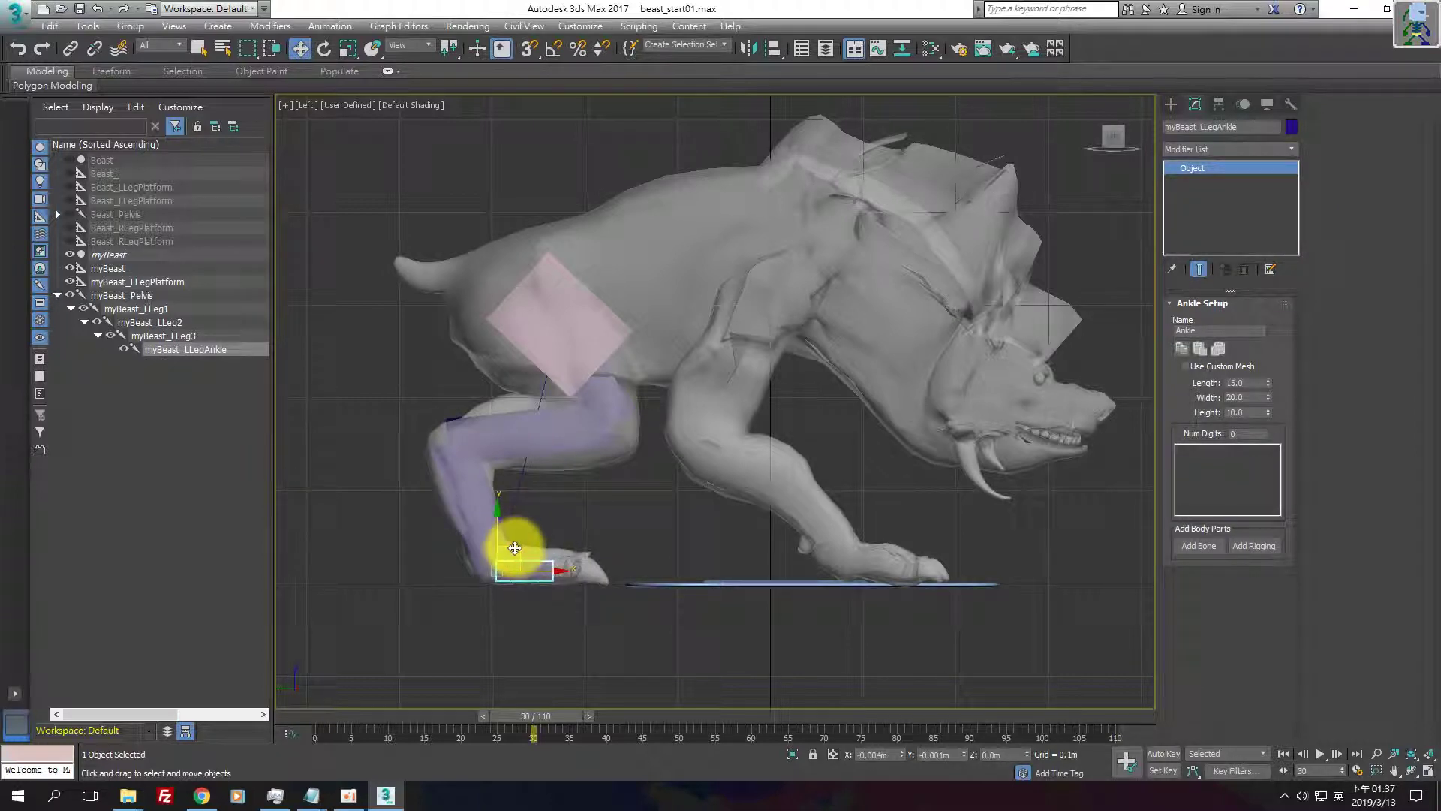
pyautogui.press('p')
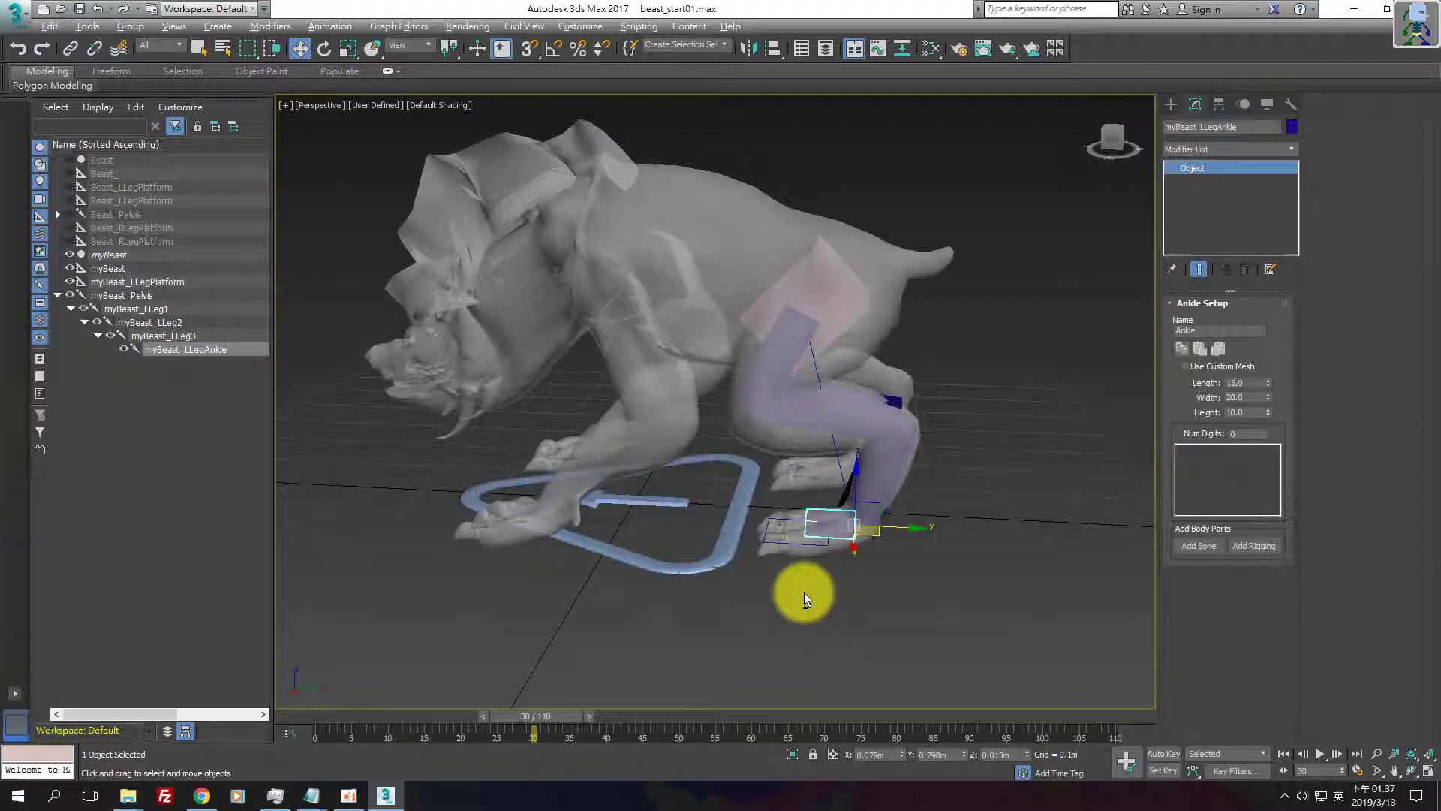
pyautogui.moveTo(804, 592)
pyautogui.keyDown('alt'); pyautogui.mouseDown(button='middle')
pyautogui.moveTo(665, 602)
pyautogui.moveTo(853, 589)
pyautogui.moveTo(821, 667)
pyautogui.mouseUp(button='middle'); pyautogui.keyUp('alt')
# - Frame the left hind leg in the Front view with the model shown shaded
pyautogui.press('f')
pyautogui.press('z')
pyautogui.scroll(-3, 823, 653)
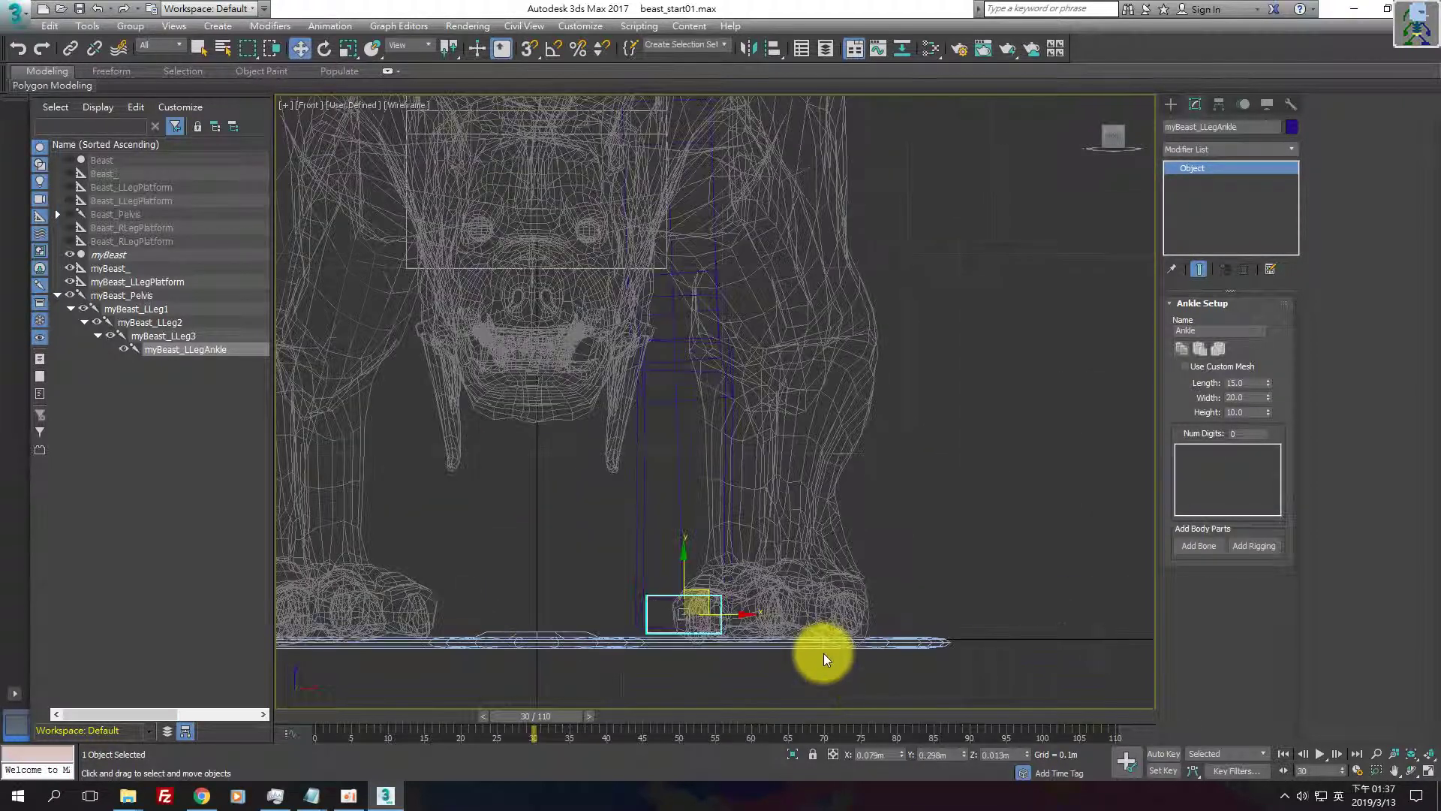
pyautogui.scroll(-2, 840, 542)
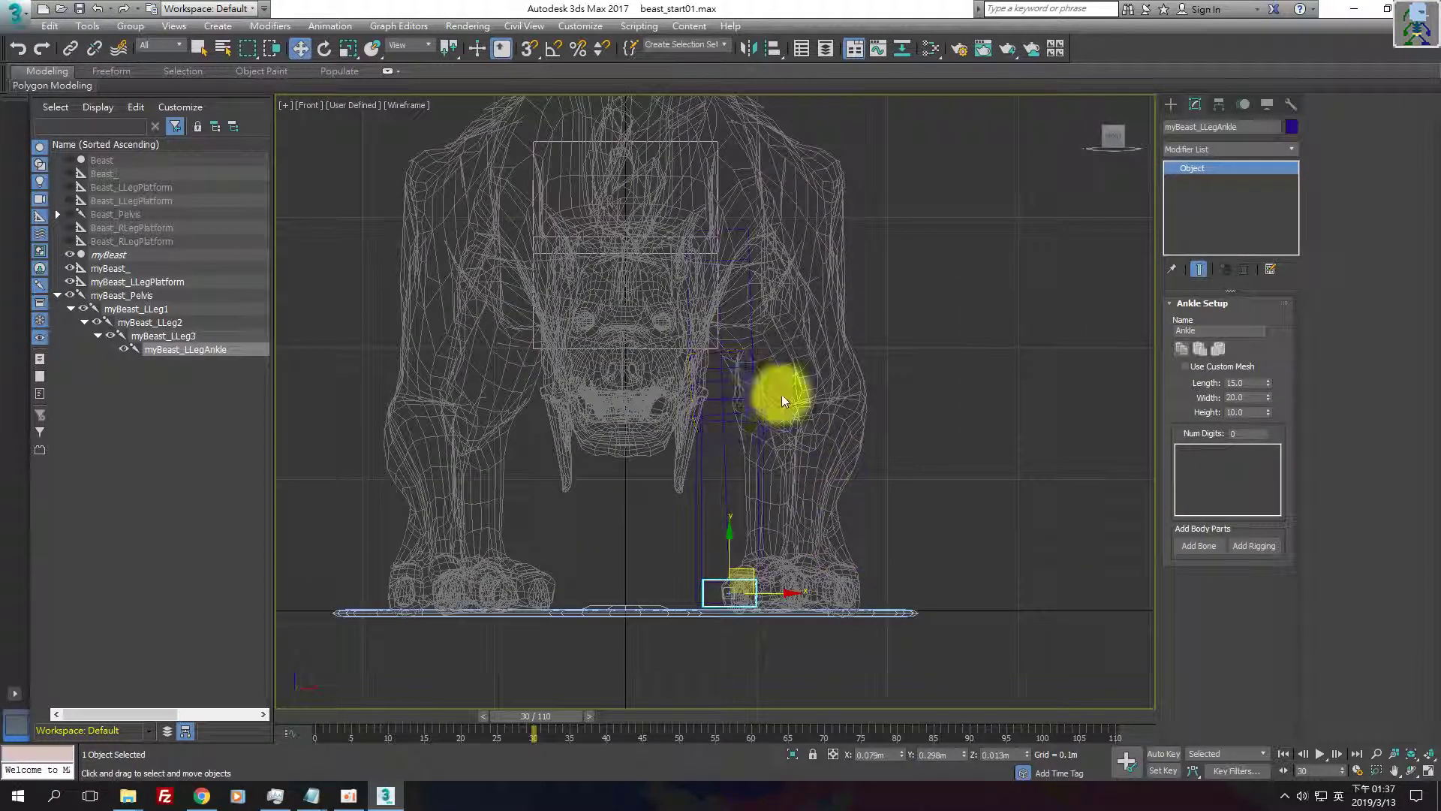
pyautogui.click(410, 105)
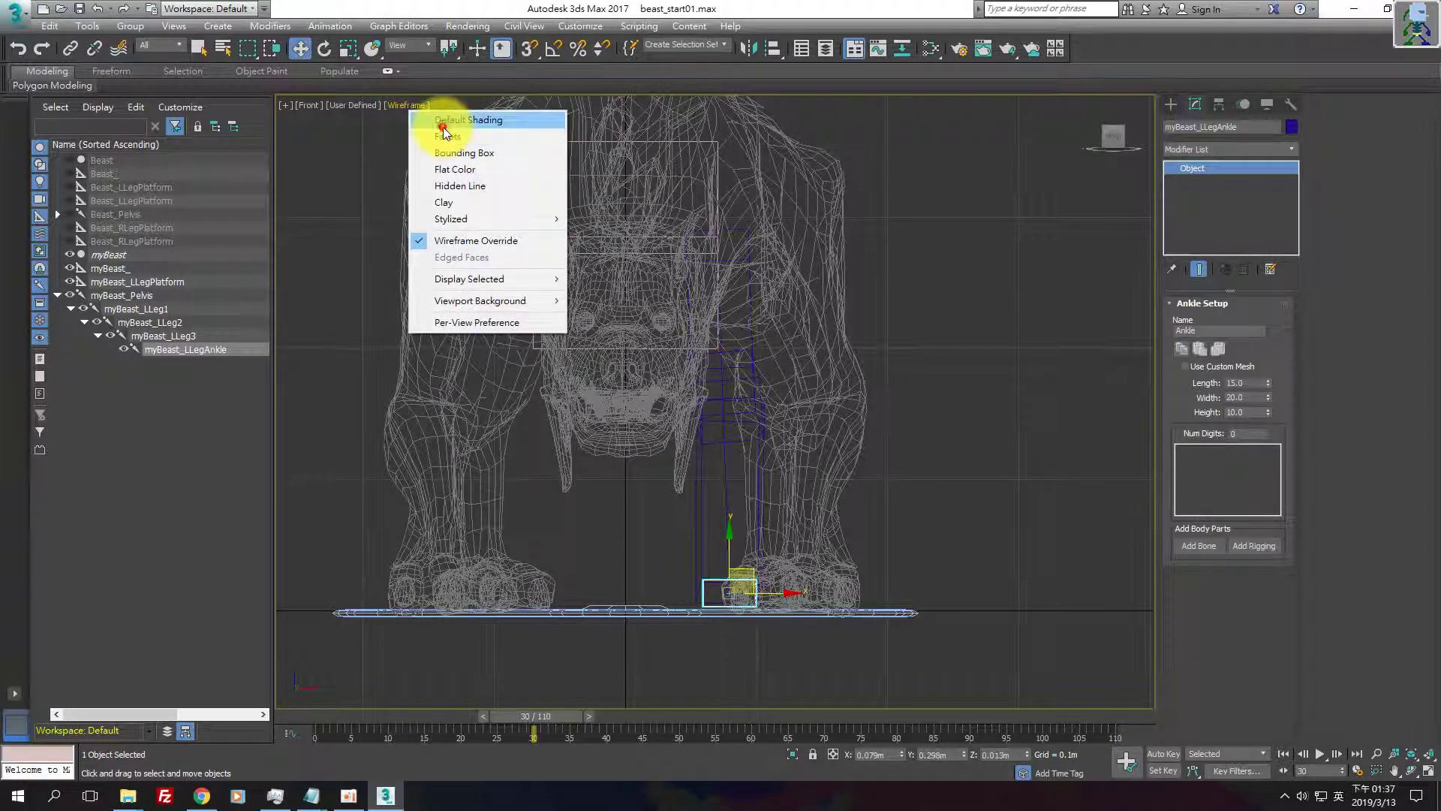
pyautogui.click(434, 118)
# - Move LLeg1 along the thigh and stretch LLeg2 toward the knee
pyautogui.click(732, 364)
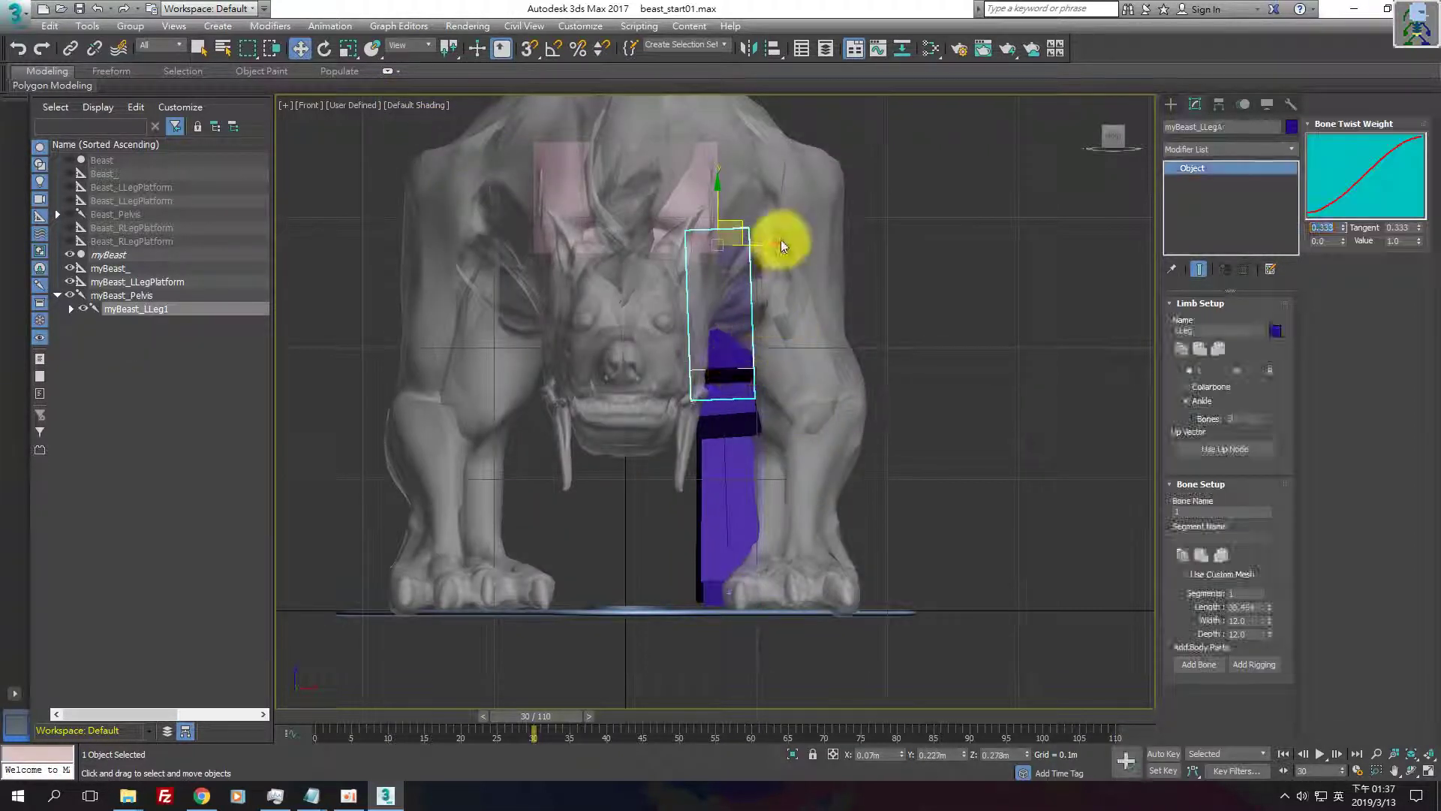
pyautogui.moveTo(774, 244); pyautogui.dragTo(808, 243)
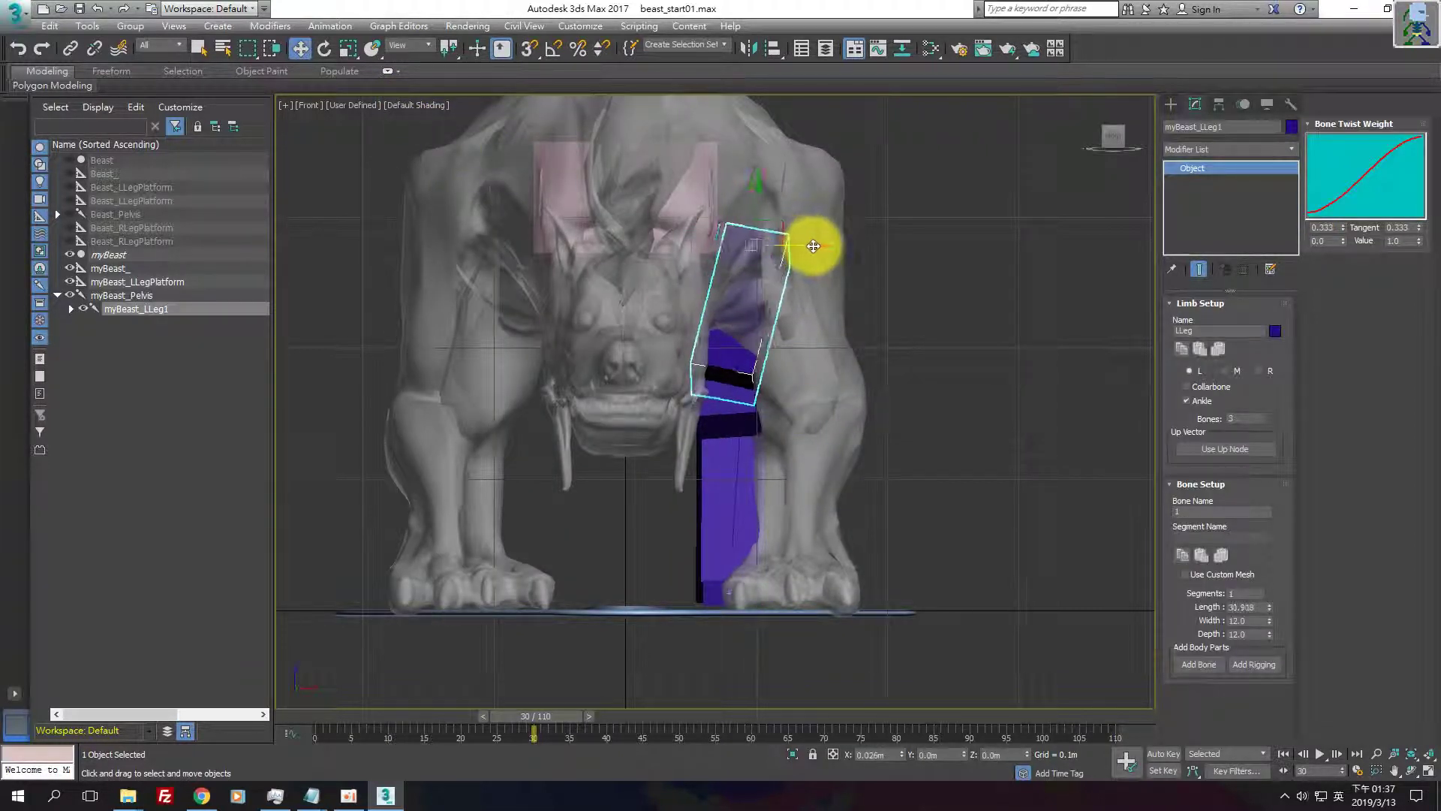
pyautogui.click(752, 398)
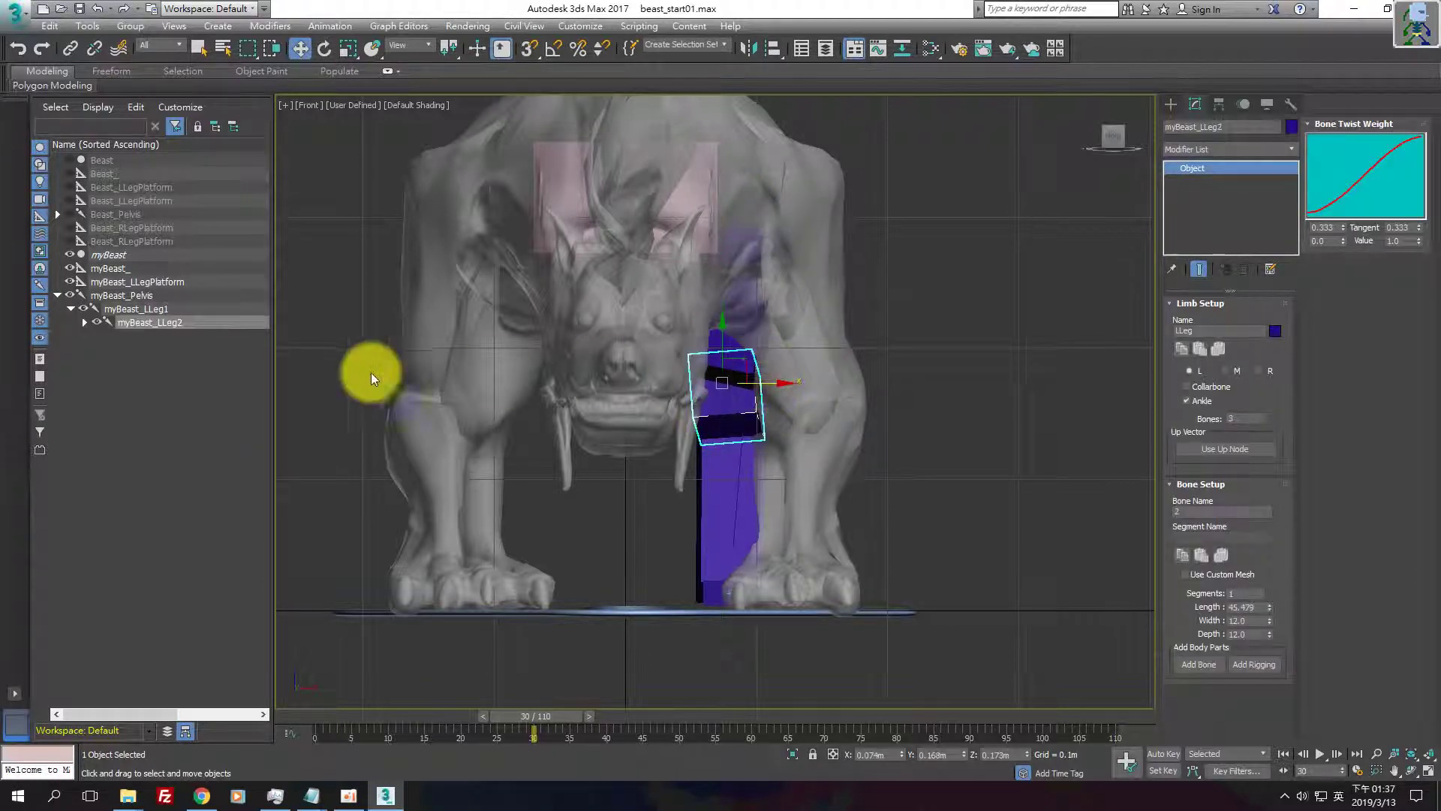
pyautogui.click(118, 311)
pyautogui.click(124, 308)
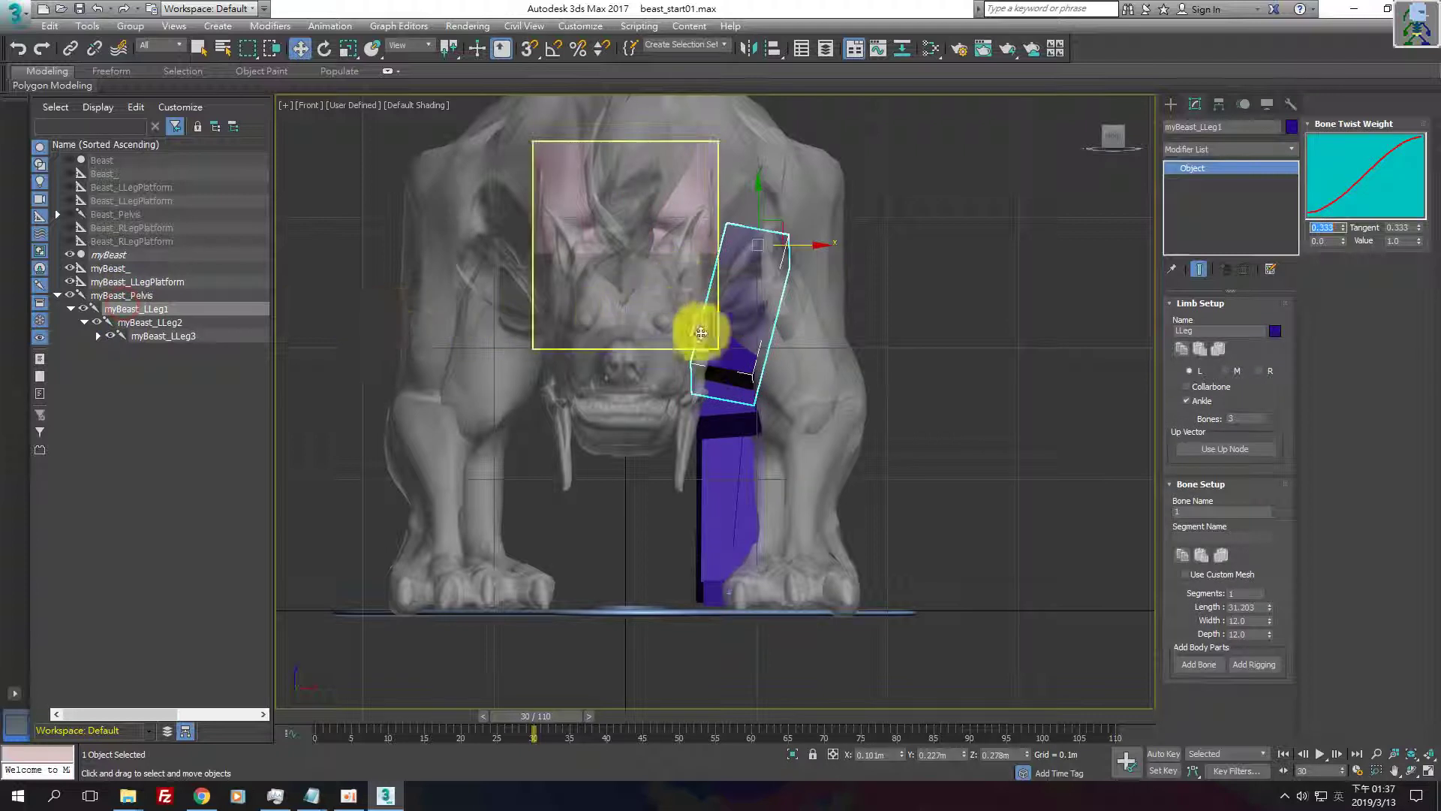
pyautogui.click(151, 323)
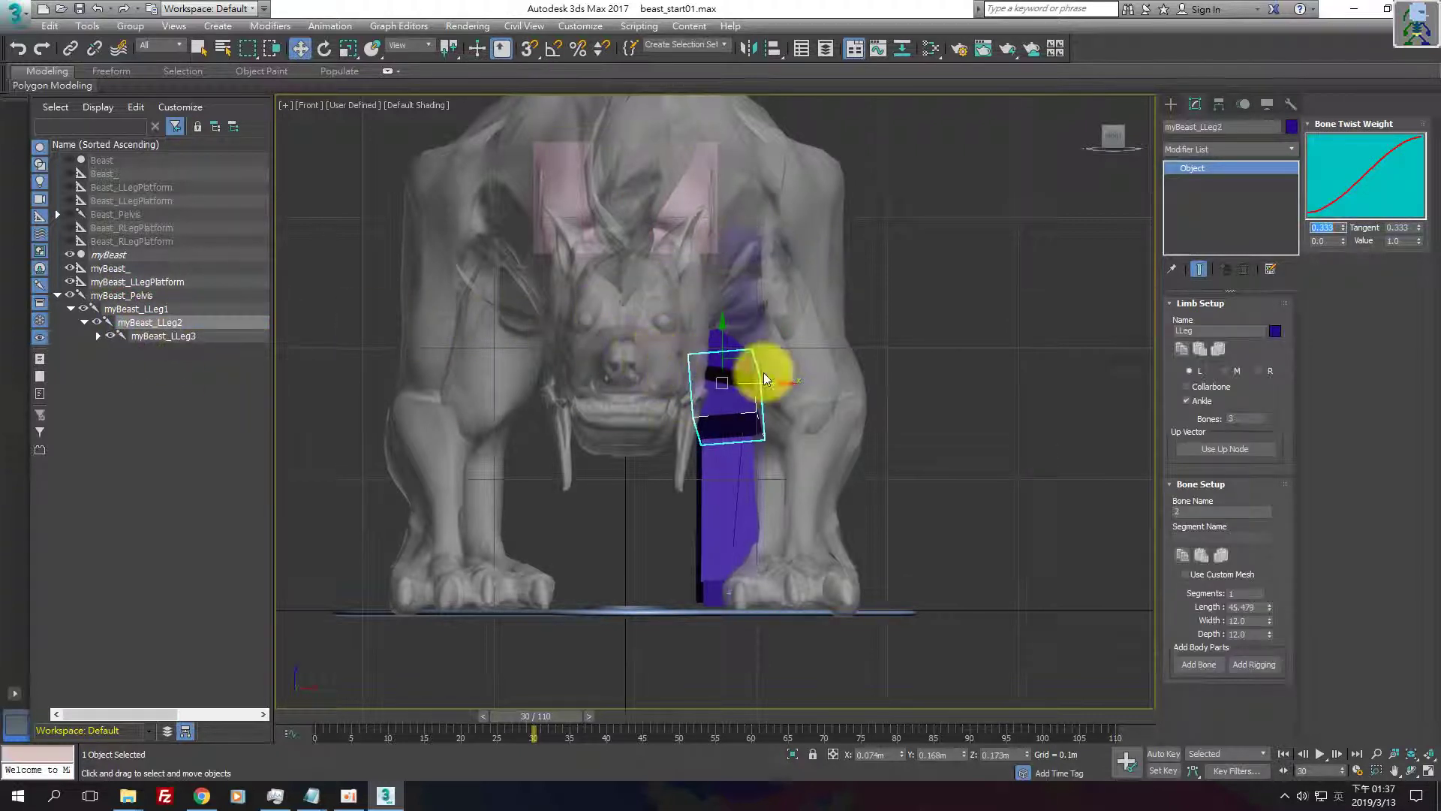
pyautogui.moveTo(765, 382); pyautogui.dragTo(857, 397)
# - Angle LLeg3 toward the foot and move LLegAnkle under the hind foot
pyautogui.click(97, 336)
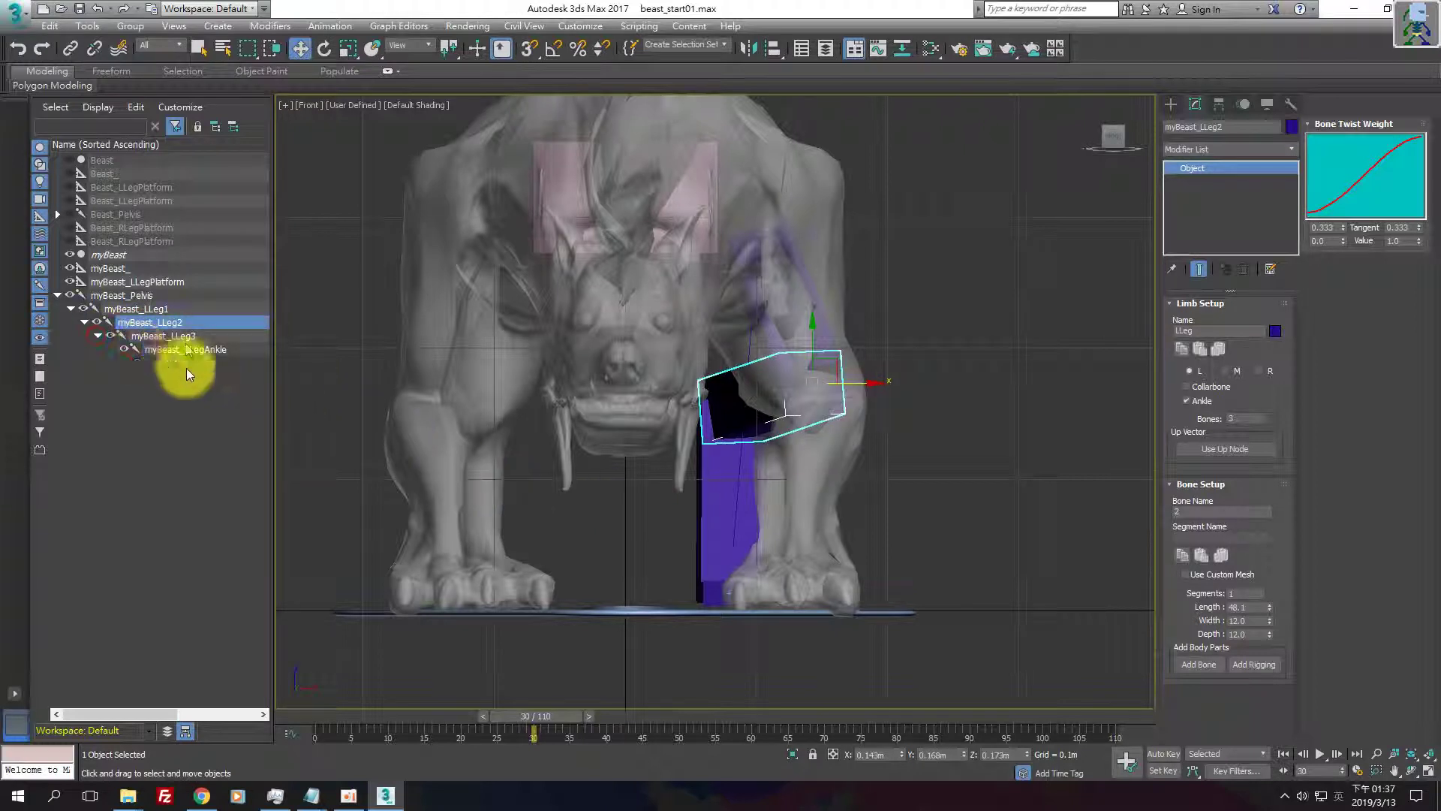
pyautogui.click(184, 335)
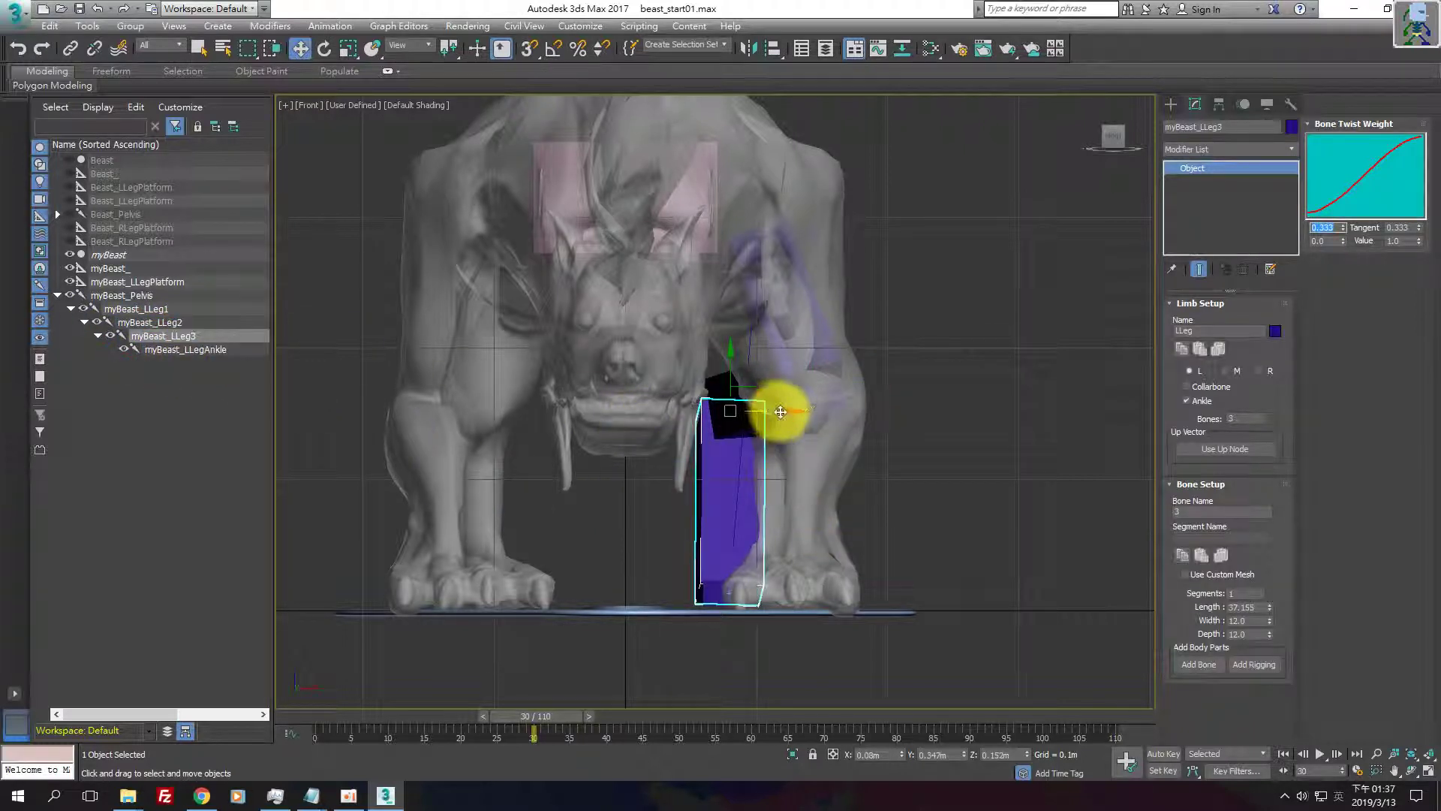
pyautogui.moveTo(781, 412); pyautogui.dragTo(836, 418)
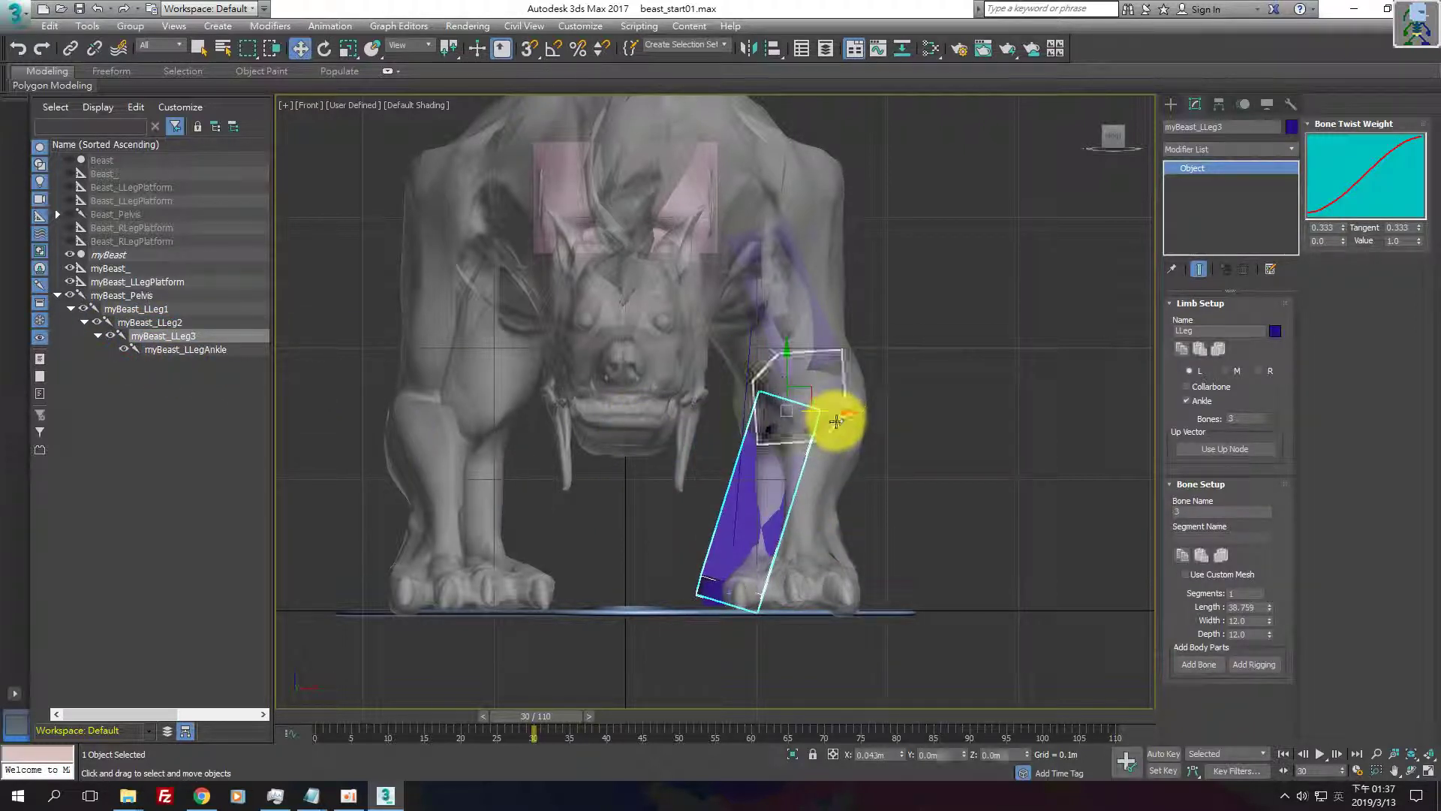
pyautogui.click(242, 449)
pyautogui.click(177, 350)
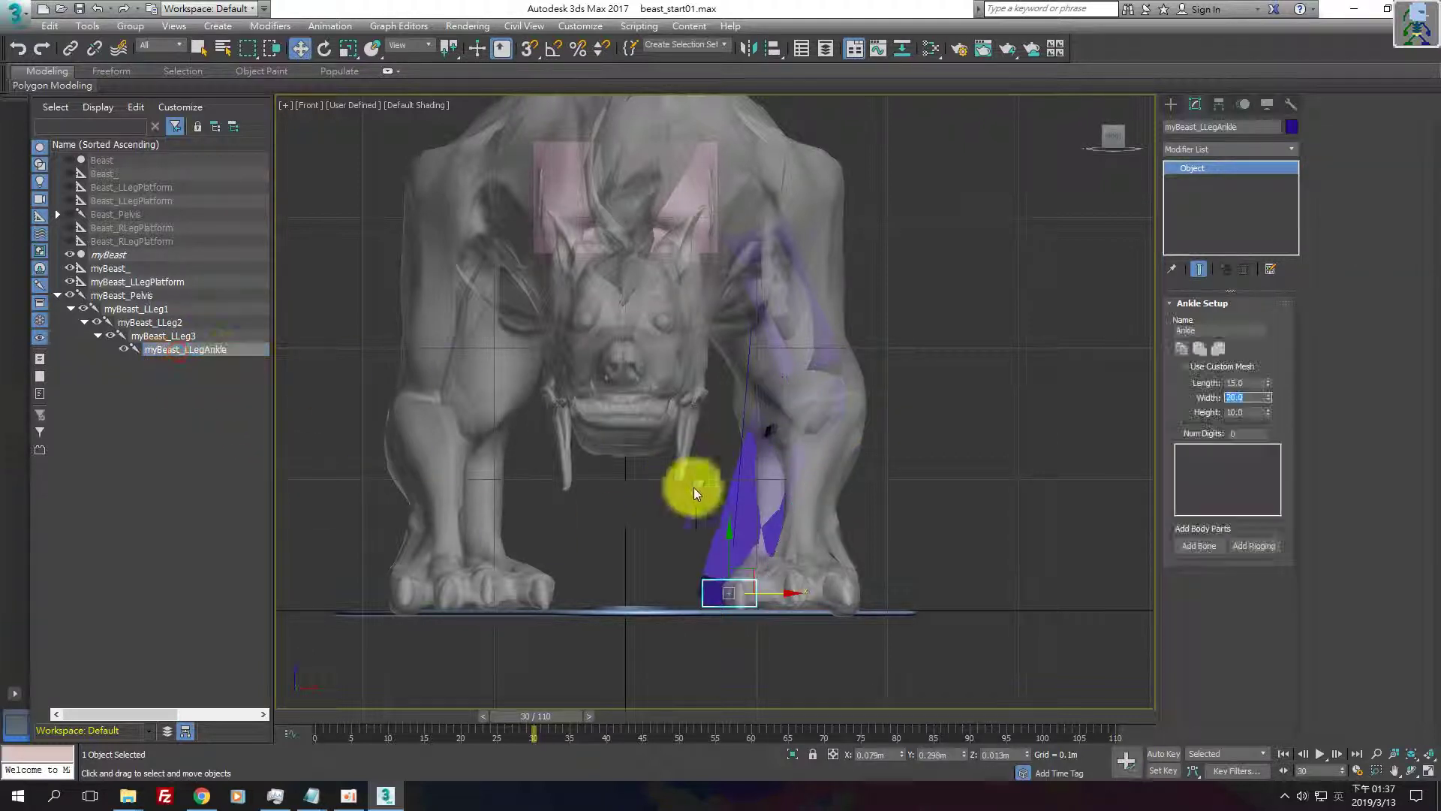
pyautogui.moveTo(785, 594); pyautogui.dragTo(842, 589)
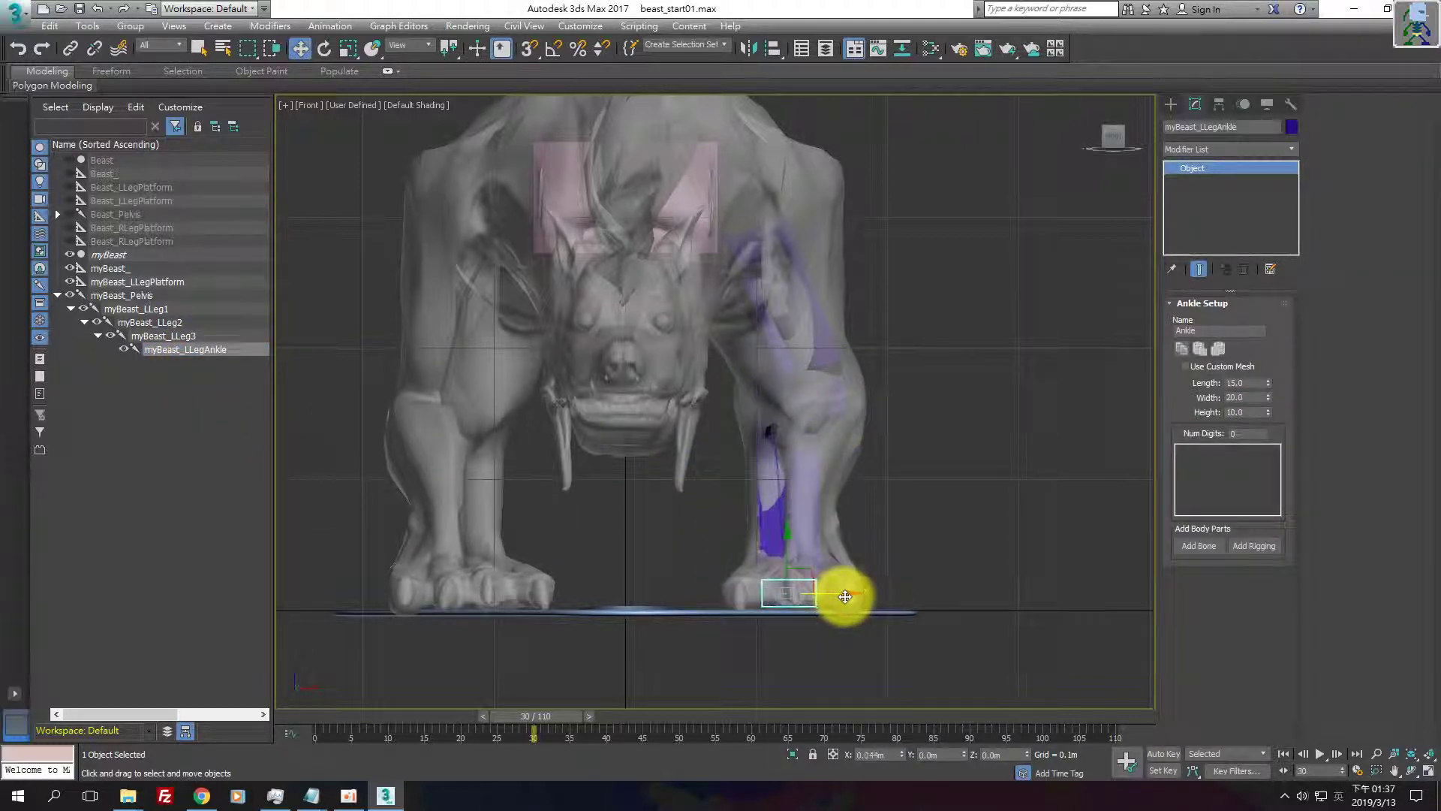
# - Check the leg in Perspective and readjust the middle bone so the knee fits
pyautogui.press('p')
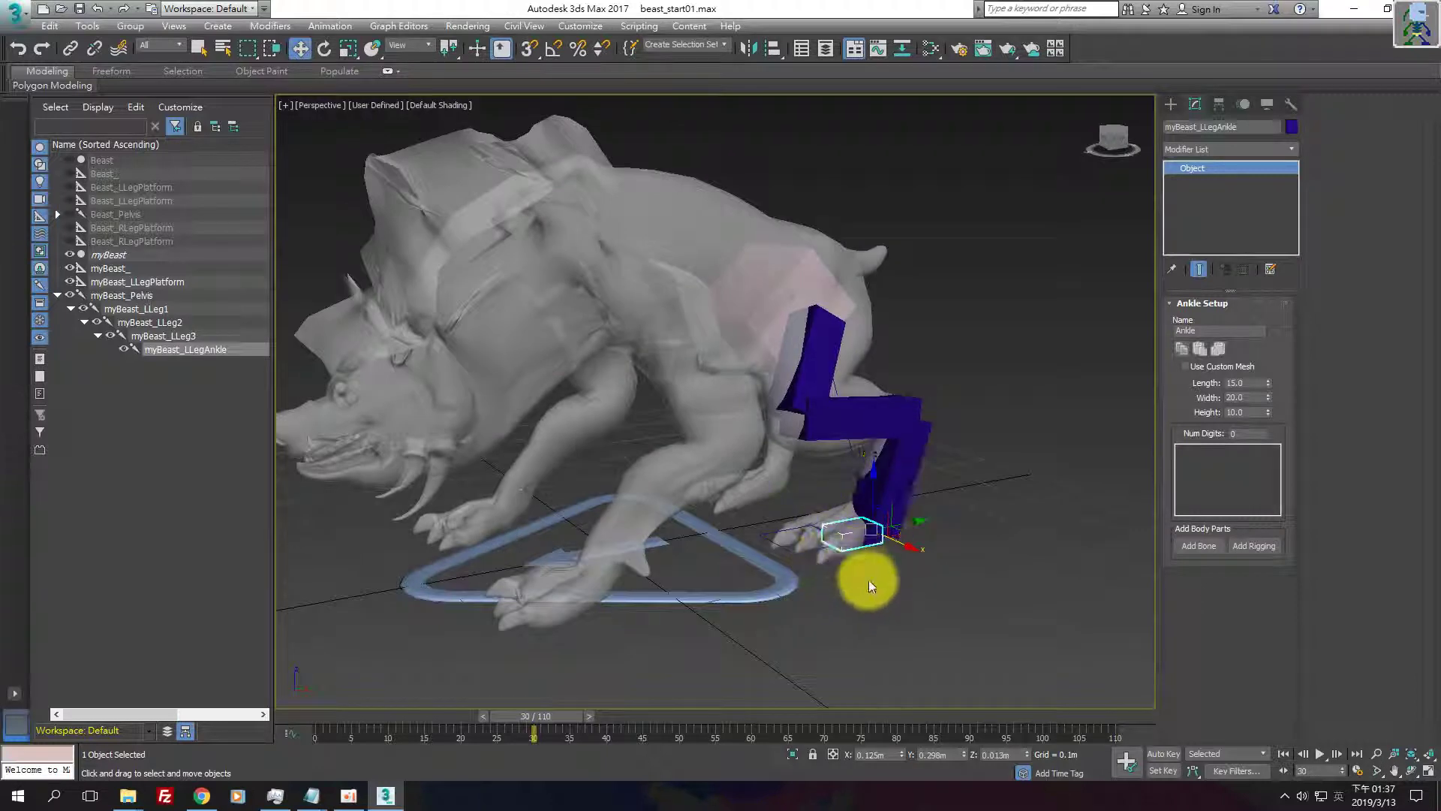
pyautogui.moveTo(867, 579)
pyautogui.keyDown('alt'); pyautogui.mouseDown(button='middle')
pyautogui.moveTo(602, 562)
pyautogui.moveTo(680, 605)
pyautogui.moveTo(672, 590)
pyautogui.mouseUp(button='middle'); pyautogui.keyUp('alt')
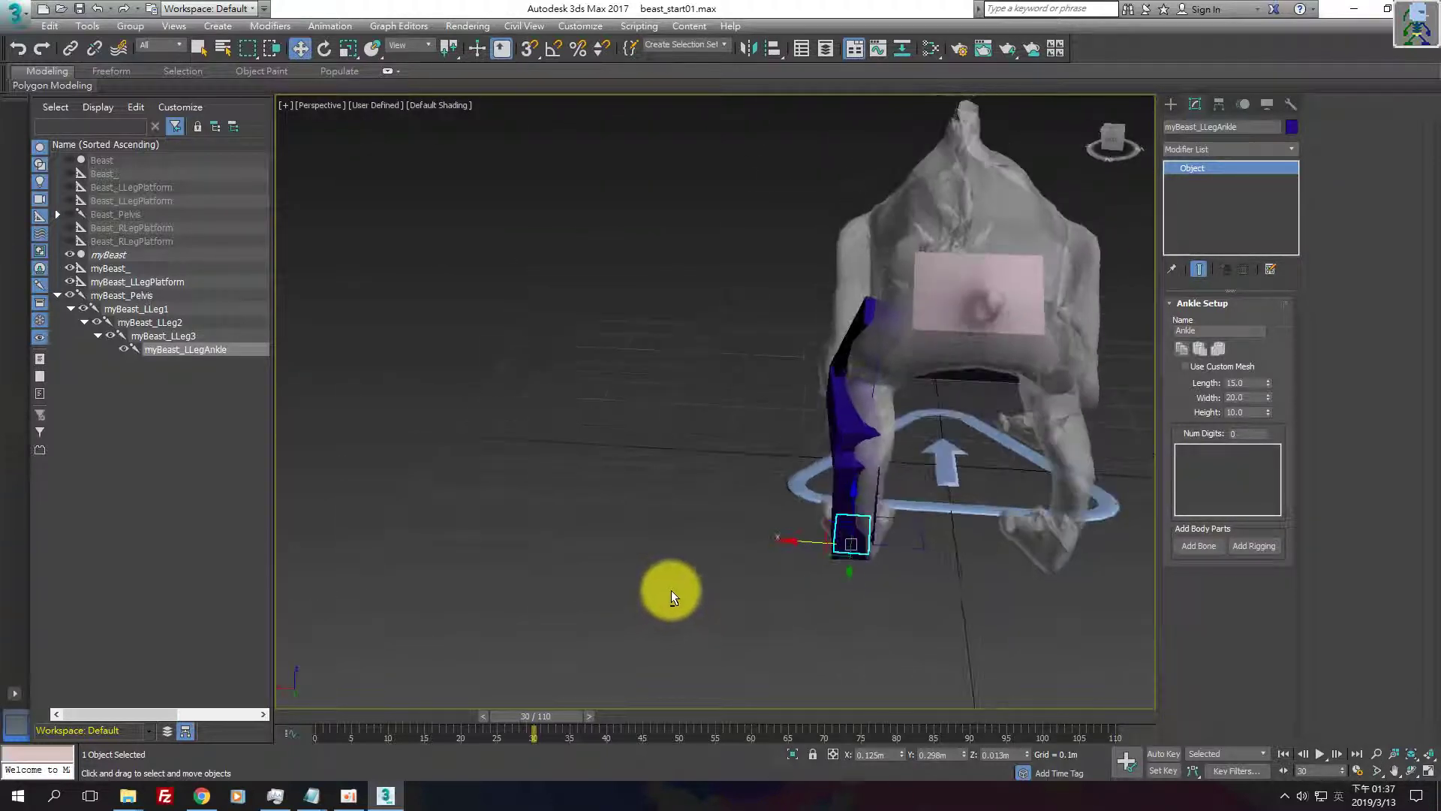
pyautogui.moveTo(854, 340)
pyautogui.mouseDown()
pyautogui.moveTo(792, 377)
pyautogui.moveTo(804, 383)
pyautogui.mouseUp()
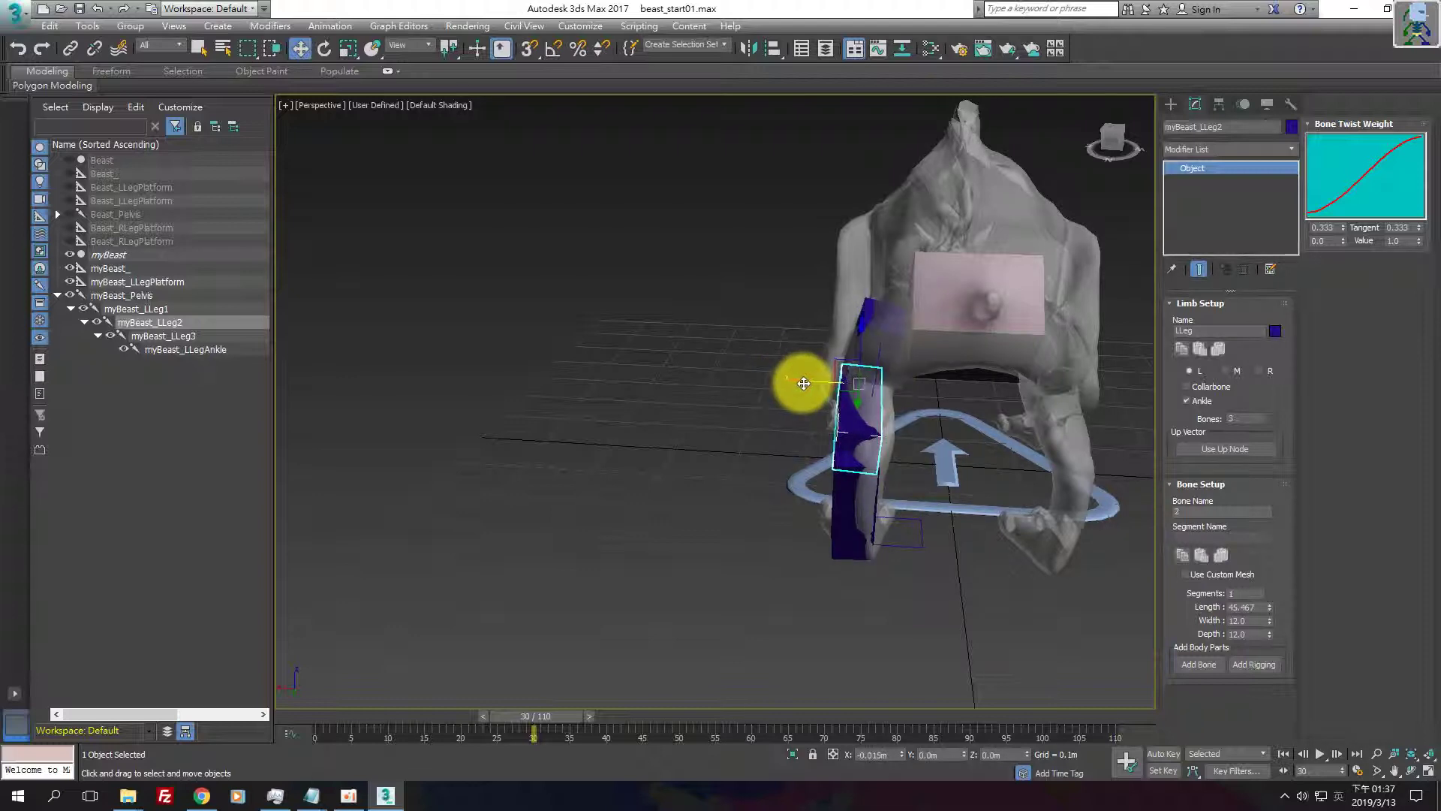
pyautogui.moveTo(859, 476); pyautogui.dragTo(804, 456)
pyautogui.moveTo(804, 456)
pyautogui.keyDown('alt'); pyautogui.mouseDown(button='middle')
pyautogui.moveTo(846, 563)
pyautogui.moveTo(894, 572)
pyautogui.moveTo(836, 557)
pyautogui.moveTo(875, 573)
pyautogui.moveTo(917, 541)
pyautogui.moveTo(814, 606)
pyautogui.moveTo(786, 473)
pyautogui.mouseUp(button='middle'); pyautogui.keyUp('alt')
pyautogui.click(812, 575)
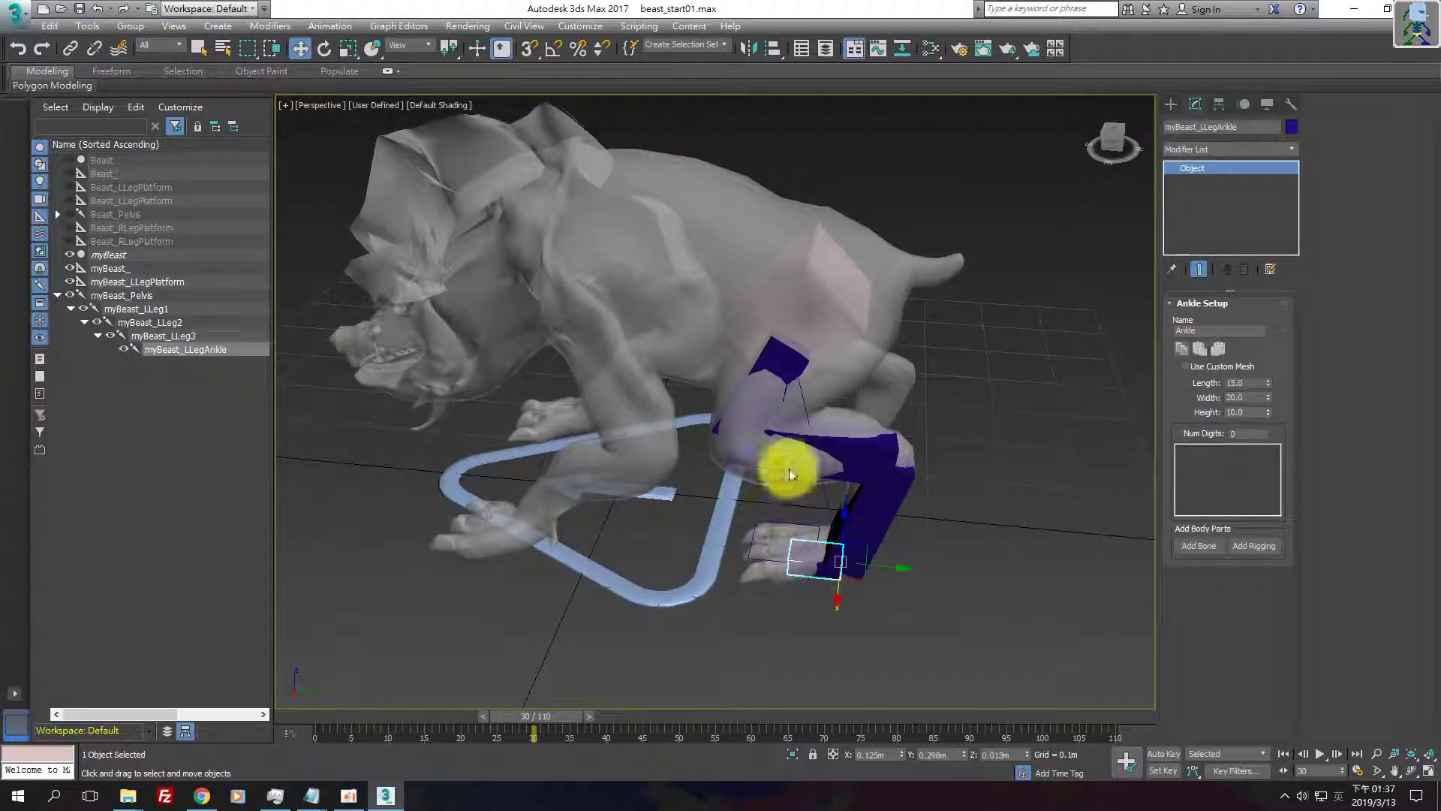
# - Widen and deepen LLeg1 to about 14.5 by 18.5 and move it into the thigh
pyautogui.click(773, 375)
pyautogui.moveTo(692, 463)
pyautogui.keyDown('alt'); pyautogui.mouseDown(button='middle')
pyautogui.moveTo(737, 426)
pyautogui.moveTo(813, 477)
pyautogui.mouseUp(button='middle'); pyautogui.keyUp('alt')
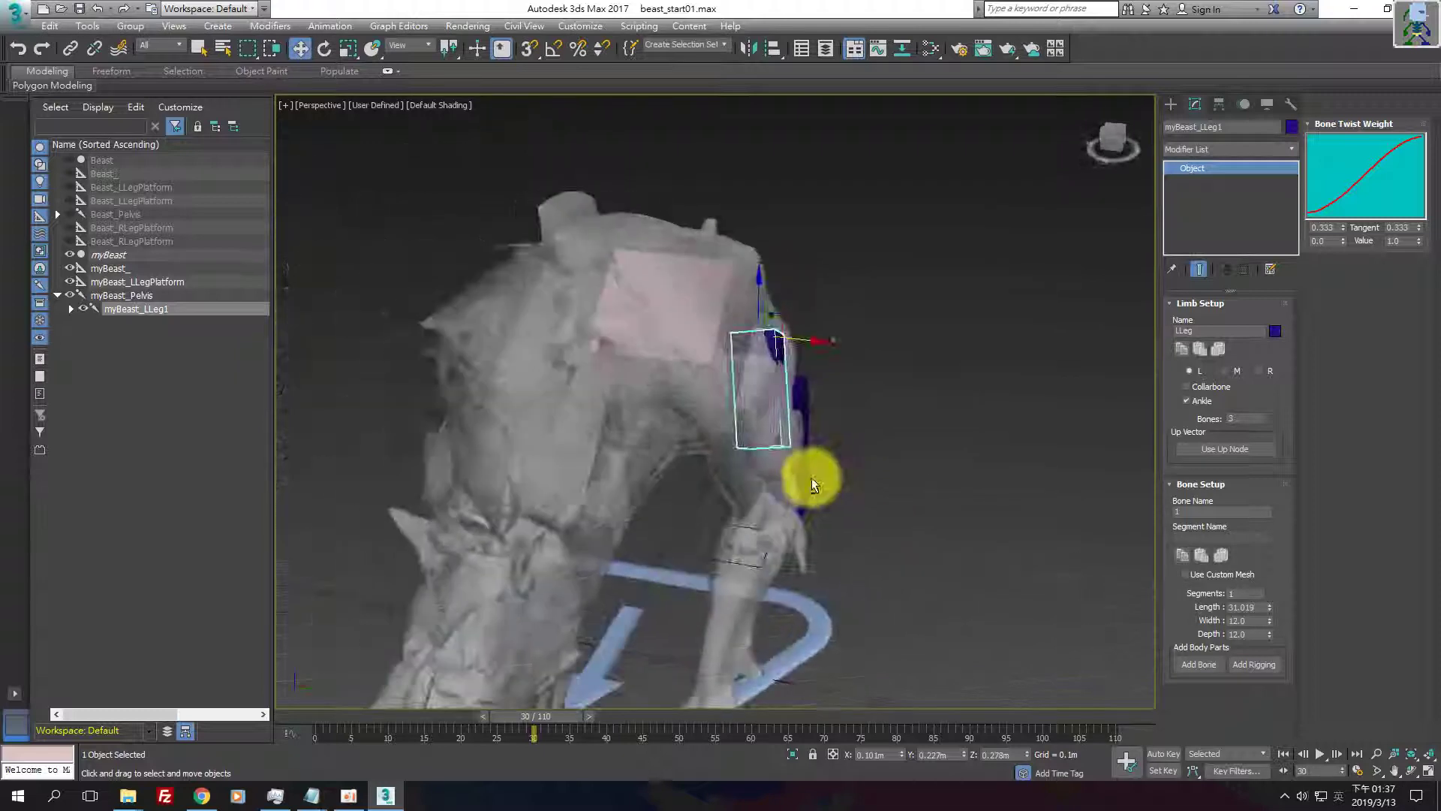
pyautogui.moveTo(1111, 570)
pyautogui.keyDown('alt'); pyautogui.mouseDown(button='middle')
pyautogui.moveTo(1001, 536)
pyautogui.moveTo(1200, 626)
pyautogui.mouseUp(button='middle'); pyautogui.keyUp('alt')
pyautogui.moveTo(1271, 622); pyautogui.dragTo(1272, 607)
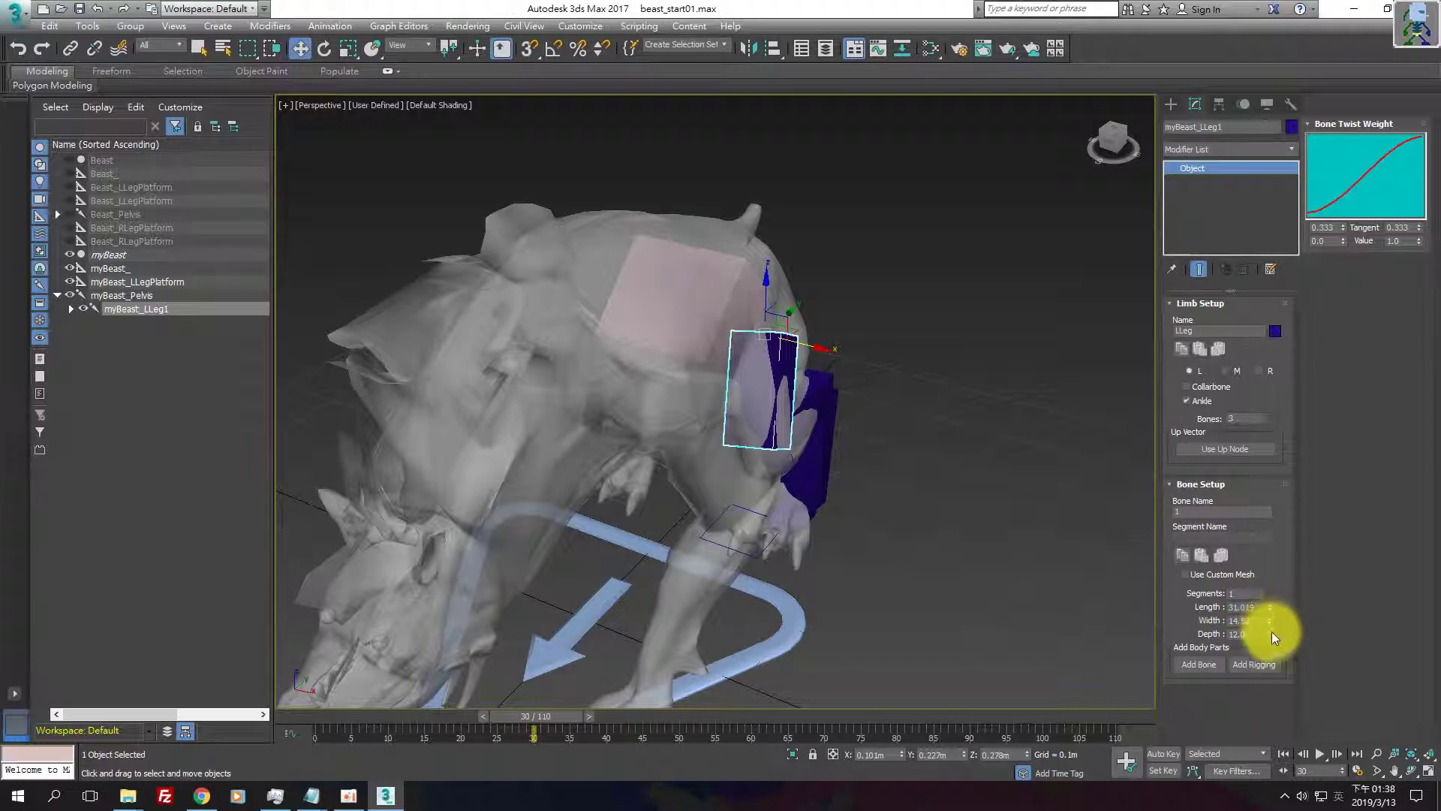
pyautogui.moveTo(1272, 637); pyautogui.dragTo(1284, 590)
pyautogui.moveTo(1066, 571)
pyautogui.keyDown('alt'); pyautogui.mouseDown(button='middle')
pyautogui.moveTo(947, 564)
pyautogui.moveTo(853, 515)
pyautogui.moveTo(875, 524)
pyautogui.moveTo(814, 515)
pyautogui.moveTo(875, 515)
pyautogui.mouseUp(button='middle'); pyautogui.keyUp('alt')
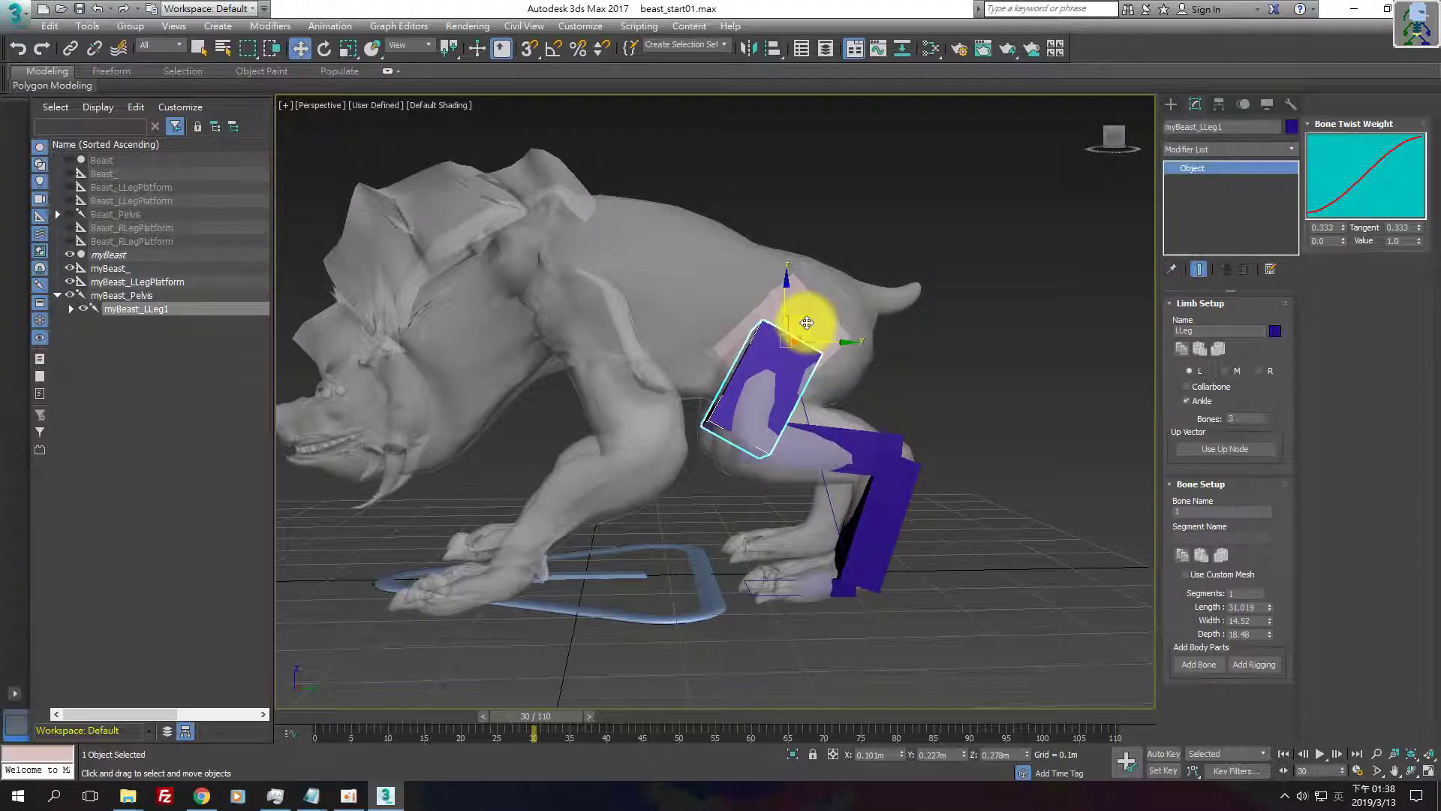
pyautogui.moveTo(807, 323)
pyautogui.mouseDown()
pyautogui.moveTo(829, 322)
pyautogui.moveTo(816, 418)
pyautogui.mouseUp()
pyautogui.moveTo(817, 418)
pyautogui.keyDown('alt'); pyautogui.mouseDown(button='middle')
pyautogui.moveTo(928, 403)
pyautogui.moveTo(804, 428)
pyautogui.moveTo(859, 434)
pyautogui.moveTo(850, 462)
pyautogui.mouseUp(button='middle'); pyautogui.keyUp('alt')
# - Raise LLeg2's depth to 17.52 to thicken the shin, then inspect the leg
pyautogui.click(792, 447)
pyautogui.moveTo(1126, 623)
pyautogui.keyDown('alt'); pyautogui.mouseDown(button='middle')
pyautogui.moveTo(948, 581)
pyautogui.moveTo(1013, 594)
pyautogui.mouseUp(button='middle'); pyautogui.keyUp('alt')
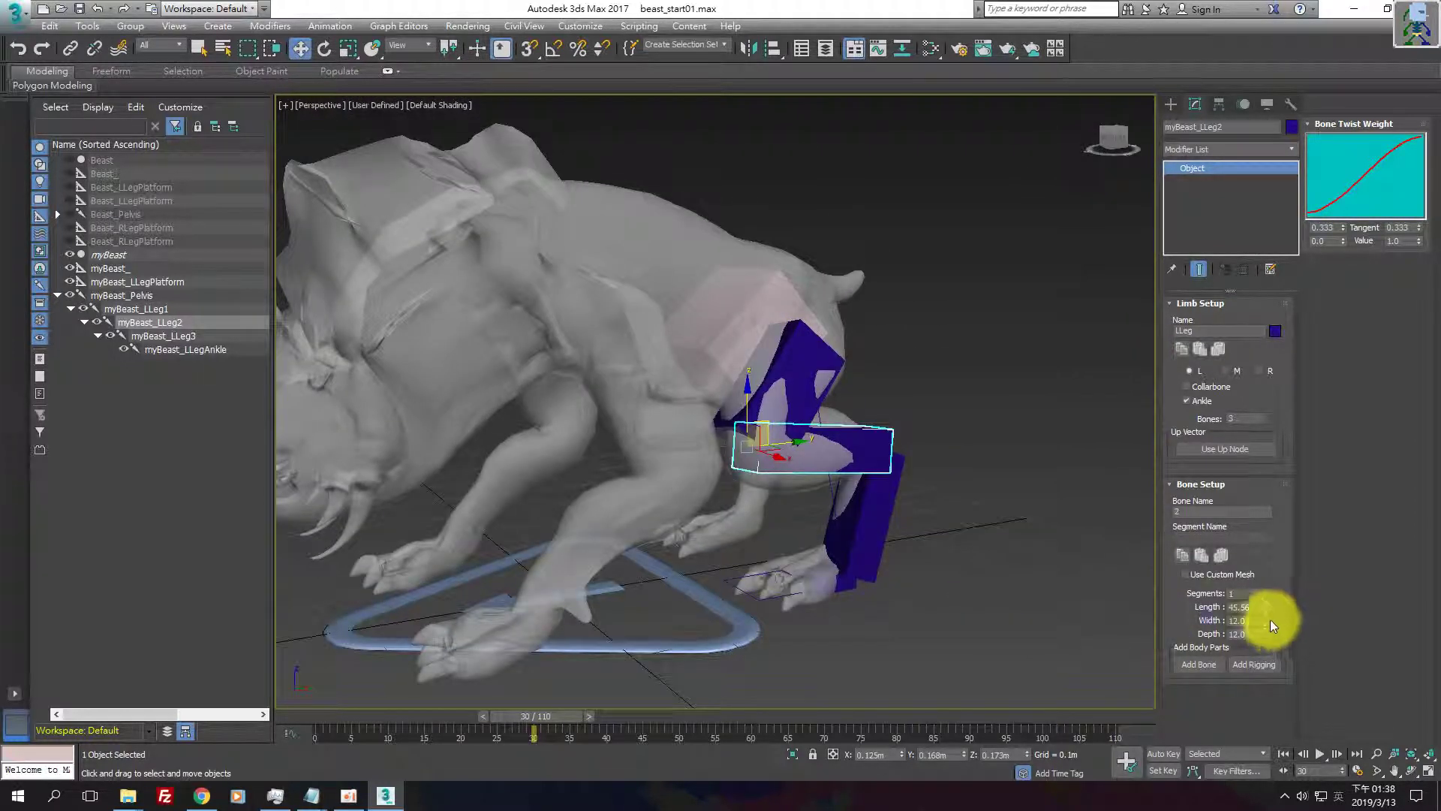
pyautogui.moveTo(1270, 634); pyautogui.dragTo(1283, 594)
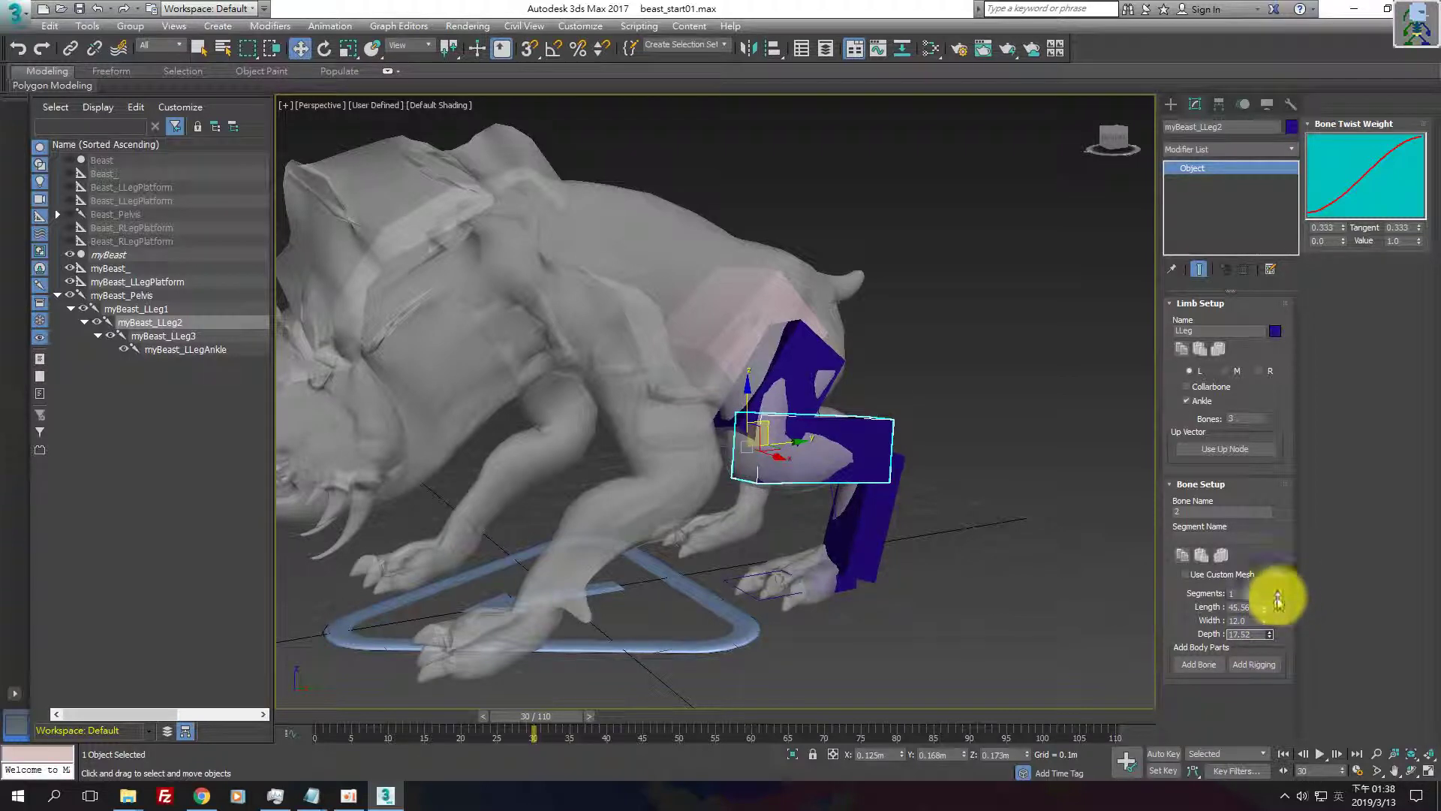
pyautogui.moveTo(1089, 593)
pyautogui.keyDown('alt'); pyautogui.mouseDown(button='middle')
pyautogui.moveTo(928, 588)
pyautogui.moveTo(1000, 593)
pyautogui.mouseUp(button='middle'); pyautogui.keyUp('alt')
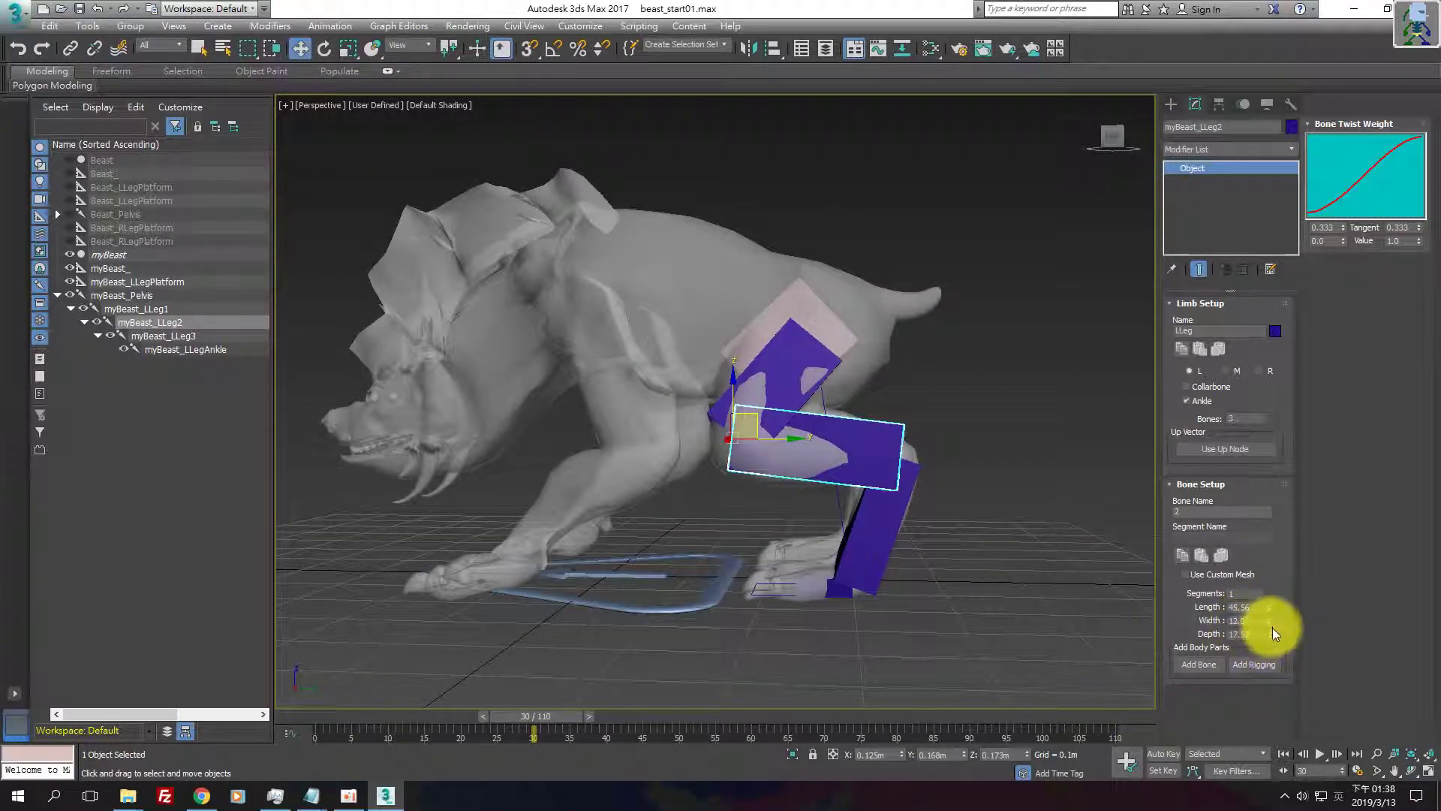
pyautogui.moveTo(1052, 534)
pyautogui.keyDown('alt'); pyautogui.mouseDown(button='middle')
pyautogui.moveTo(1070, 521)
pyautogui.moveTo(958, 543)
pyautogui.moveTo(1150, 533)
pyautogui.moveTo(1207, 515)
pyautogui.moveTo(912, 551)
pyautogui.moveTo(1021, 567)
pyautogui.mouseUp(button='middle'); pyautogui.keyUp('alt')
# - Widen the ankle bone to cover the foot and shift it left beneath it
pyautogui.click(889, 537)
pyautogui.moveTo(1003, 581)
pyautogui.keyDown('alt'); pyautogui.mouseDown(button='middle')
pyautogui.moveTo(872, 599)
pyautogui.moveTo(966, 629)
pyautogui.mouseUp(button='middle'); pyautogui.keyUp('alt')
pyautogui.click(871, 598)
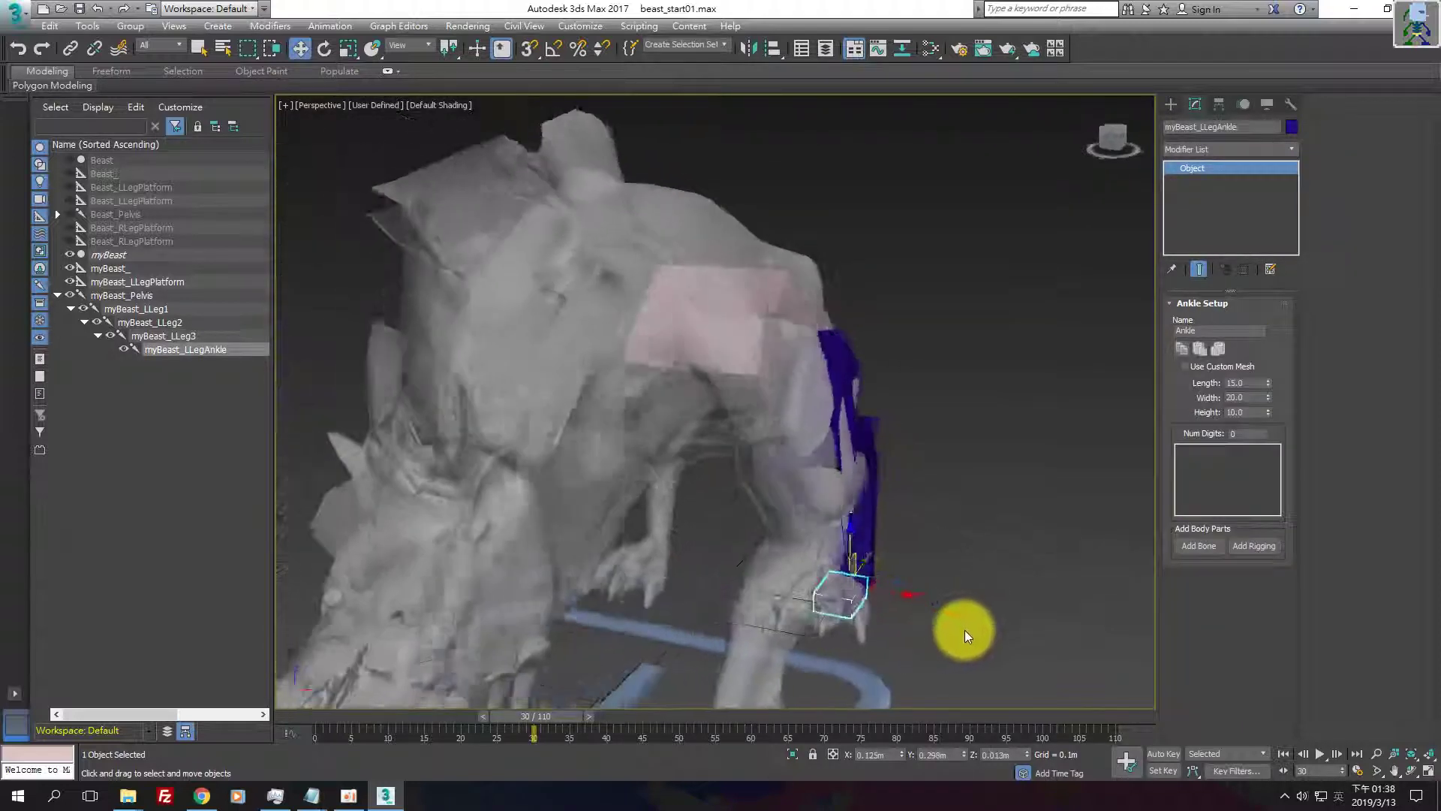
pyautogui.scroll(3, 966, 629)
pyautogui.moveTo(1269, 396); pyautogui.dragTo(1297, 270)
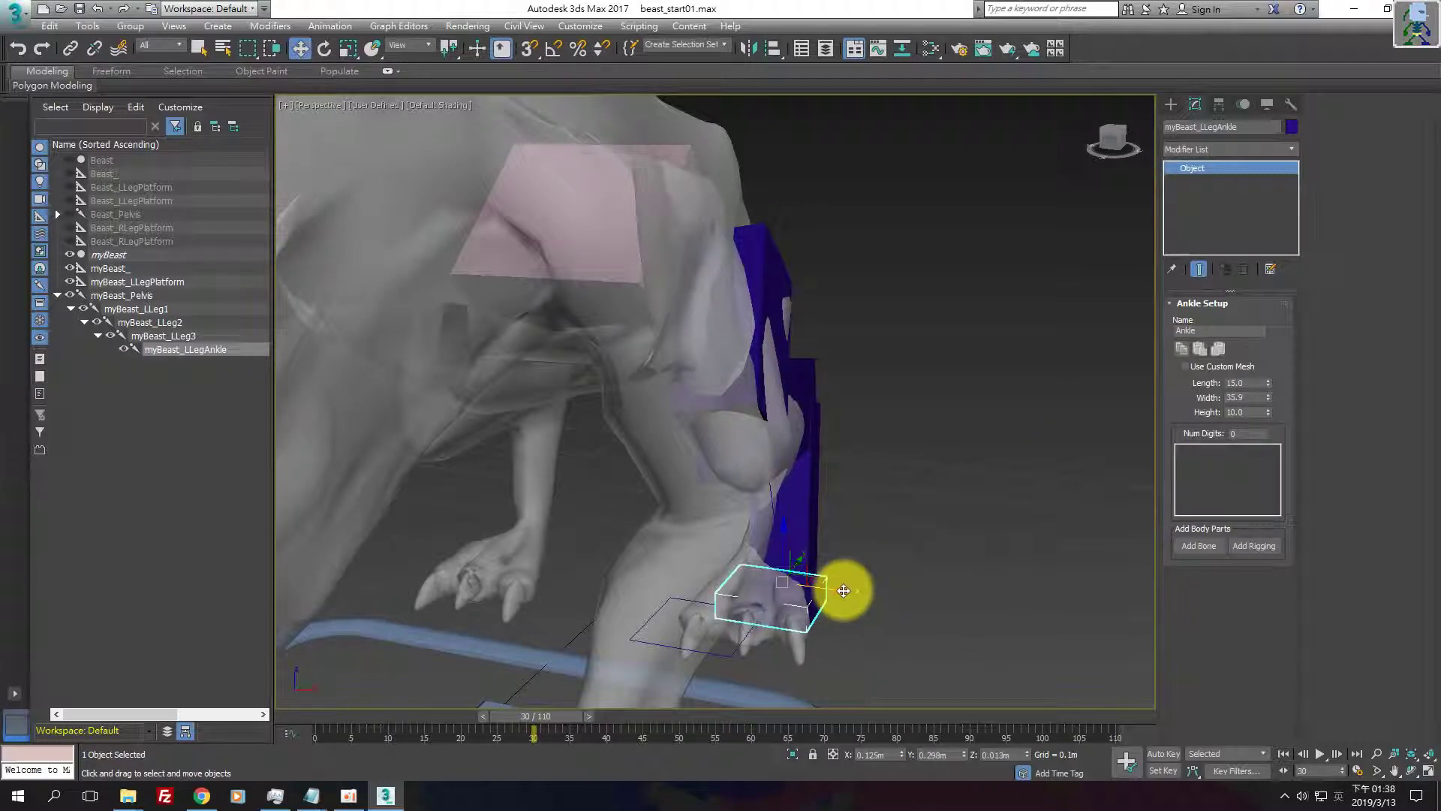
pyautogui.moveTo(849, 593); pyautogui.dragTo(833, 591)
# - Set the ankle length to 18.6 and position it onto the hind foot
pyautogui.moveTo(889, 588)
pyautogui.keyDown('alt'); pyautogui.mouseDown(button='middle')
pyautogui.moveTo(661, 602)
pyautogui.moveTo(876, 589)
pyautogui.moveTo(813, 630)
pyautogui.mouseUp(button='middle'); pyautogui.keyUp('alt')
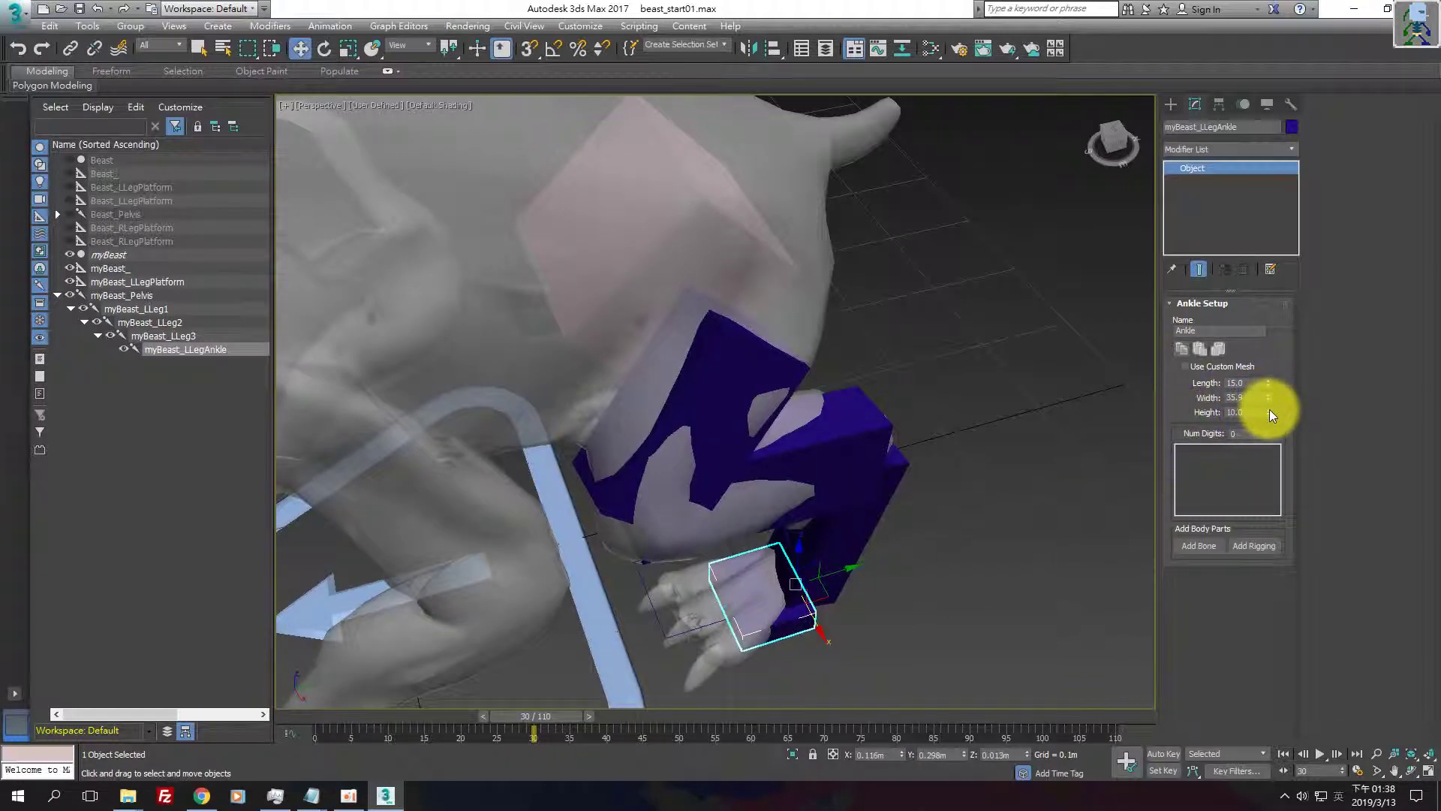
pyautogui.moveTo(1268, 384)
pyautogui.mouseDown()
pyautogui.moveTo(1262, 373)
pyautogui.moveTo(1295, 339)
pyautogui.mouseUp()
pyautogui.moveTo(886, 558); pyautogui.dragTo(852, 567)
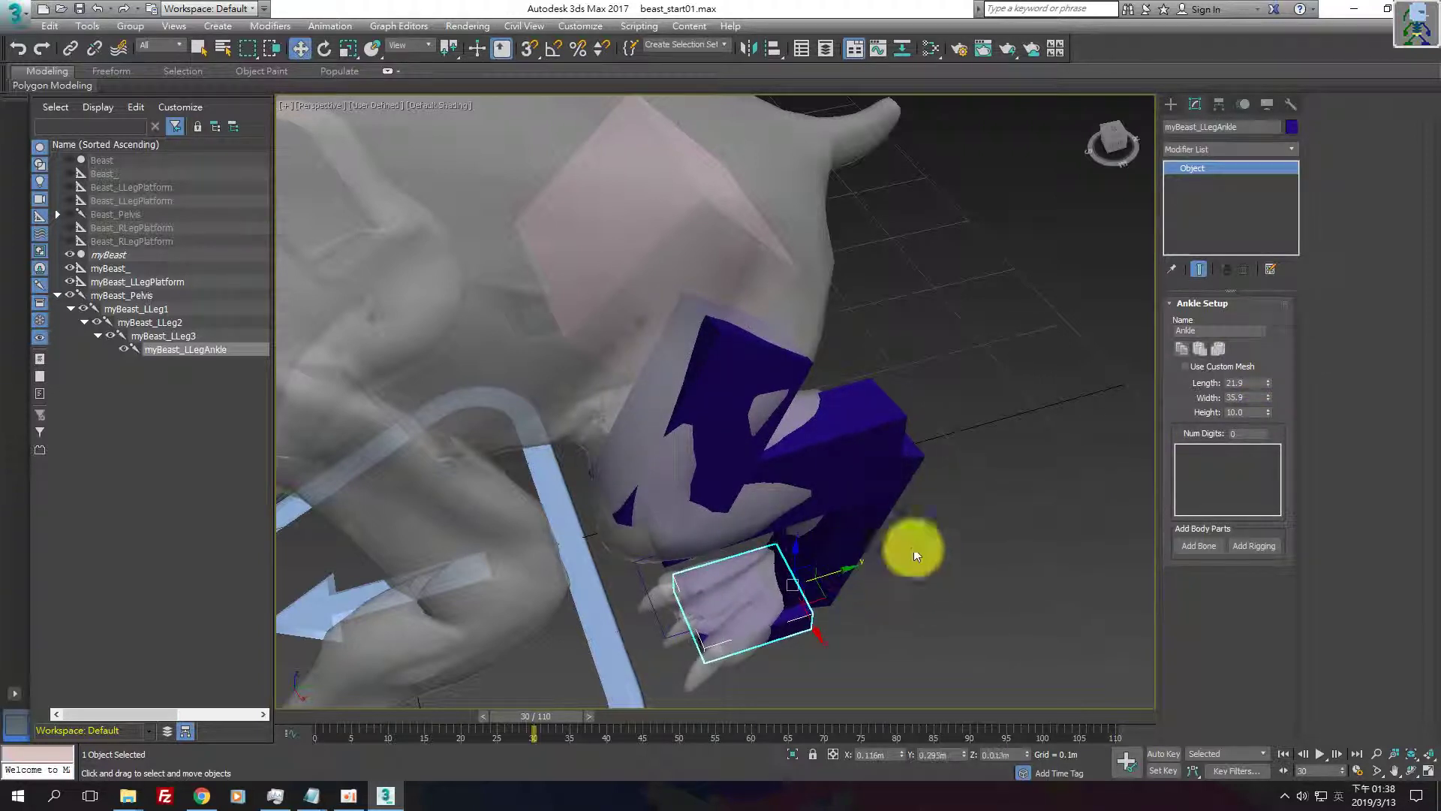
pyautogui.moveTo(1268, 383); pyautogui.dragTo(1268, 409)
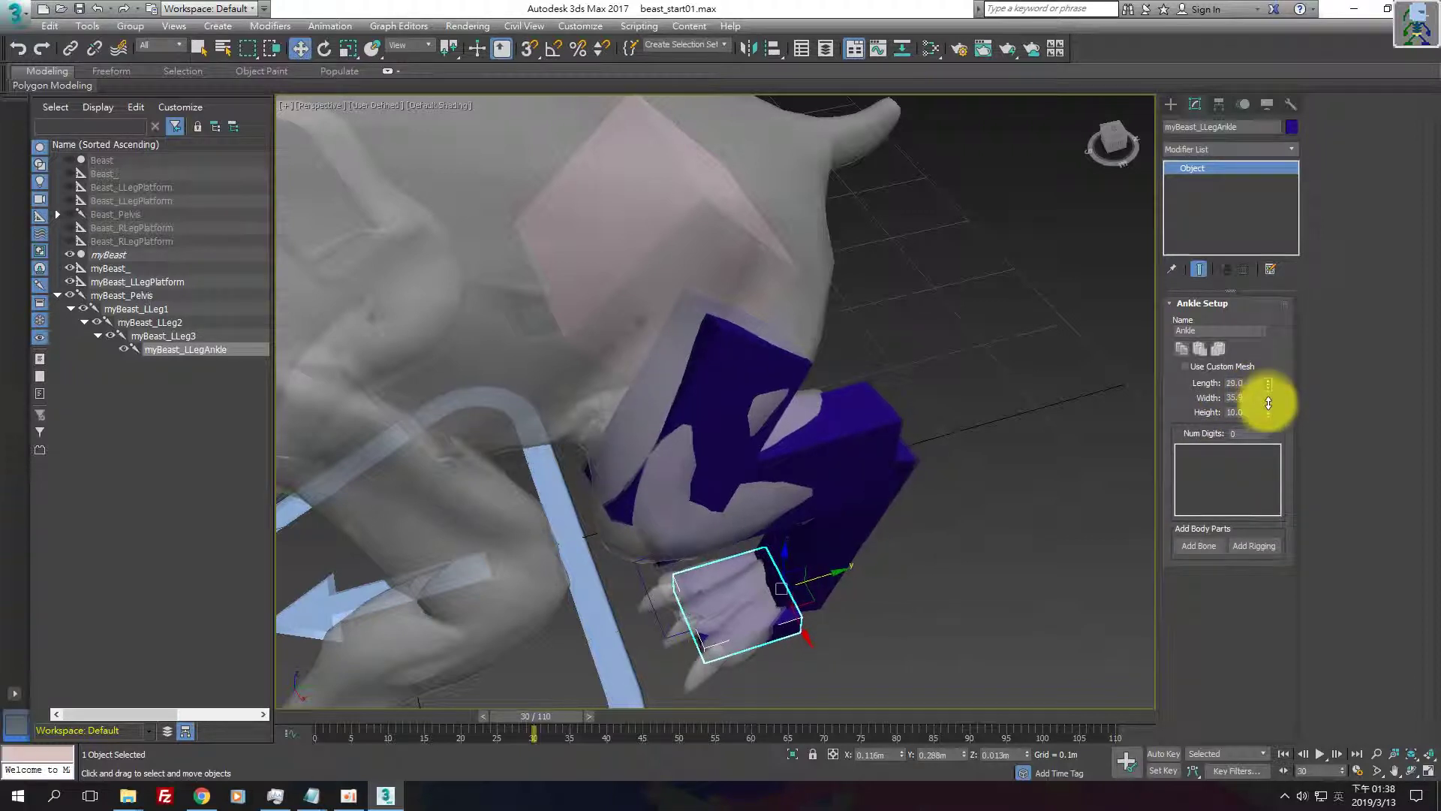
pyautogui.click(841, 578)
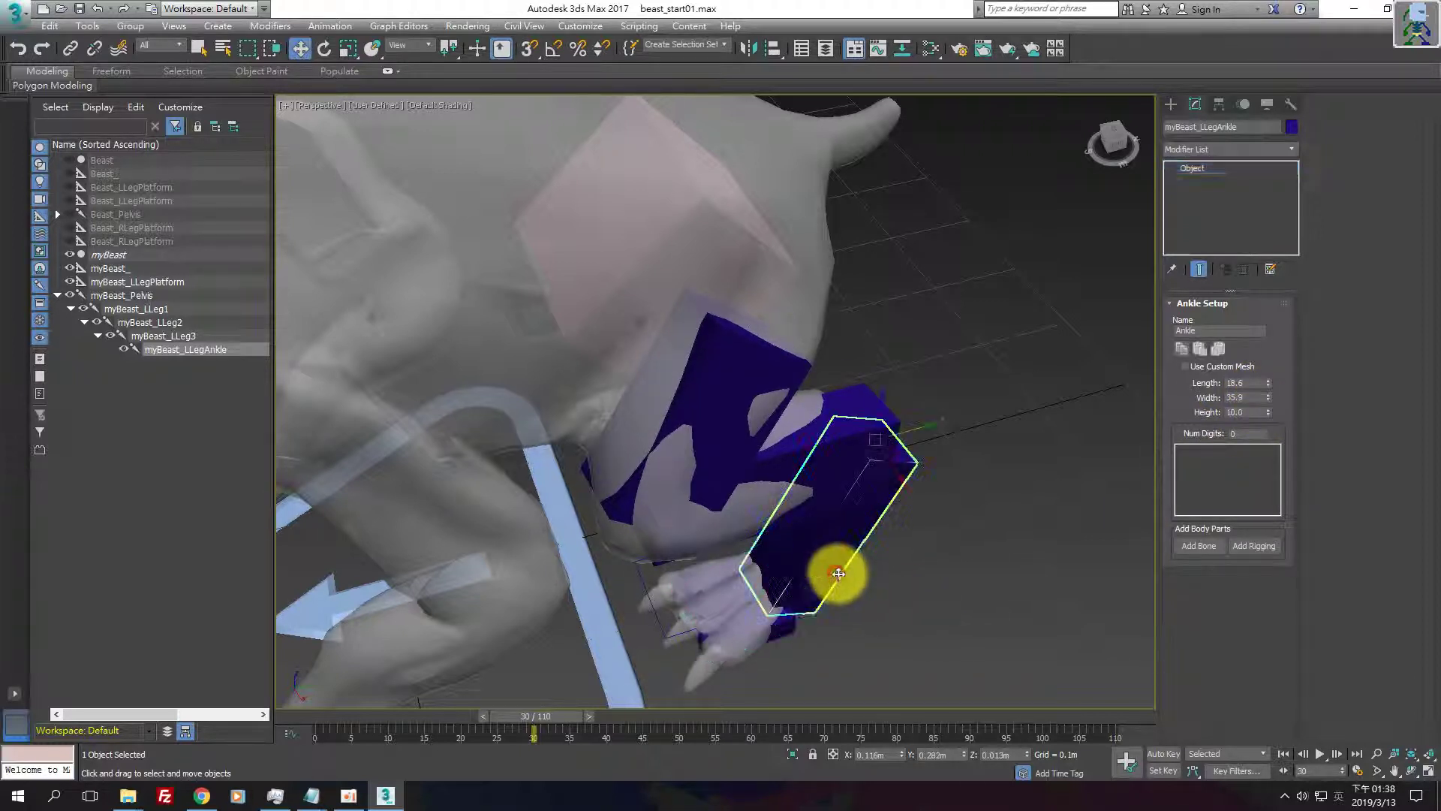
pyautogui.click(788, 620)
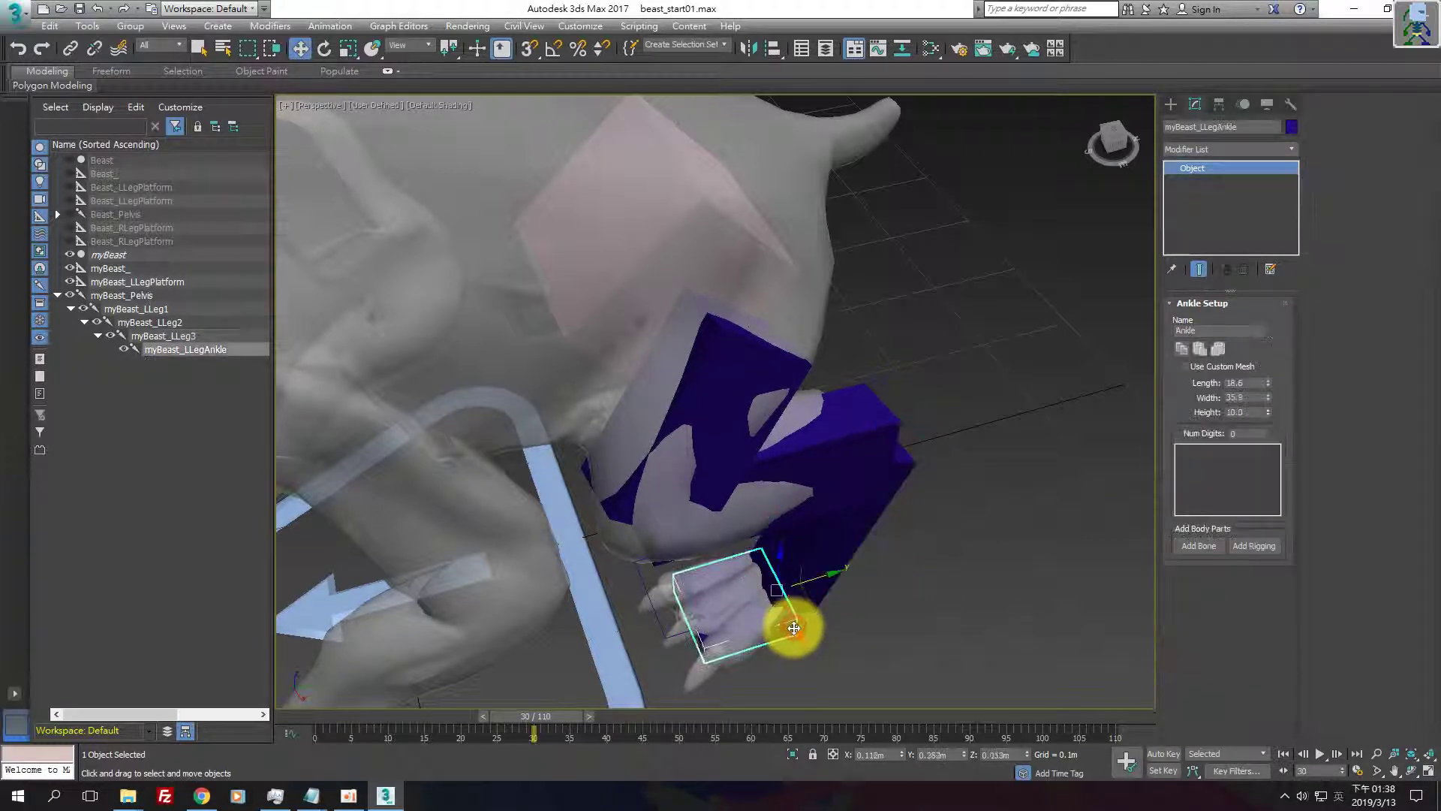
pyautogui.moveTo(826, 576); pyautogui.dragTo(832, 576)
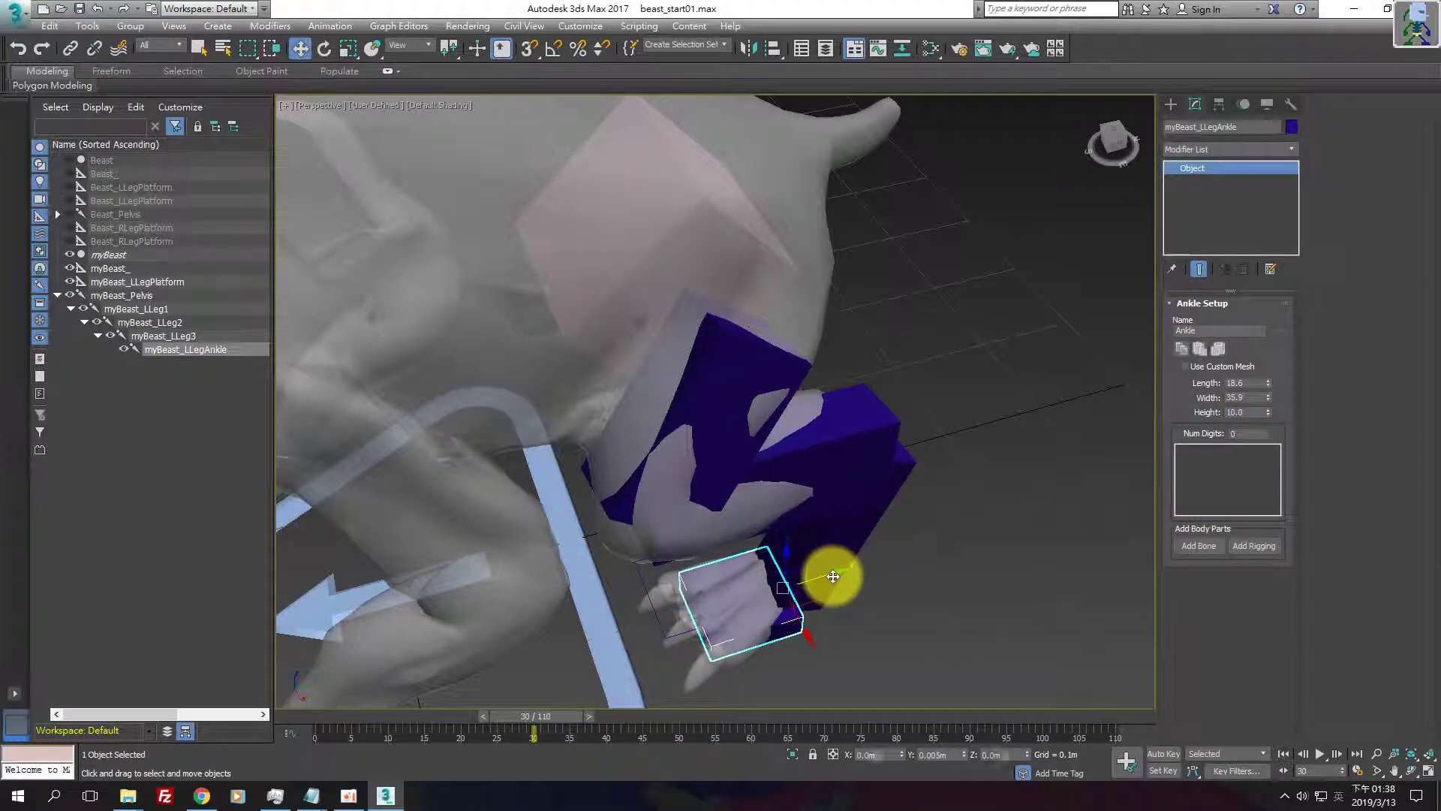
# - Rotate the ankle to match the foot's angle and orbit to check its fit
pyautogui.press('e')
pyautogui.moveTo(771, 632); pyautogui.dragTo(803, 628)
pyautogui.click(804, 628)
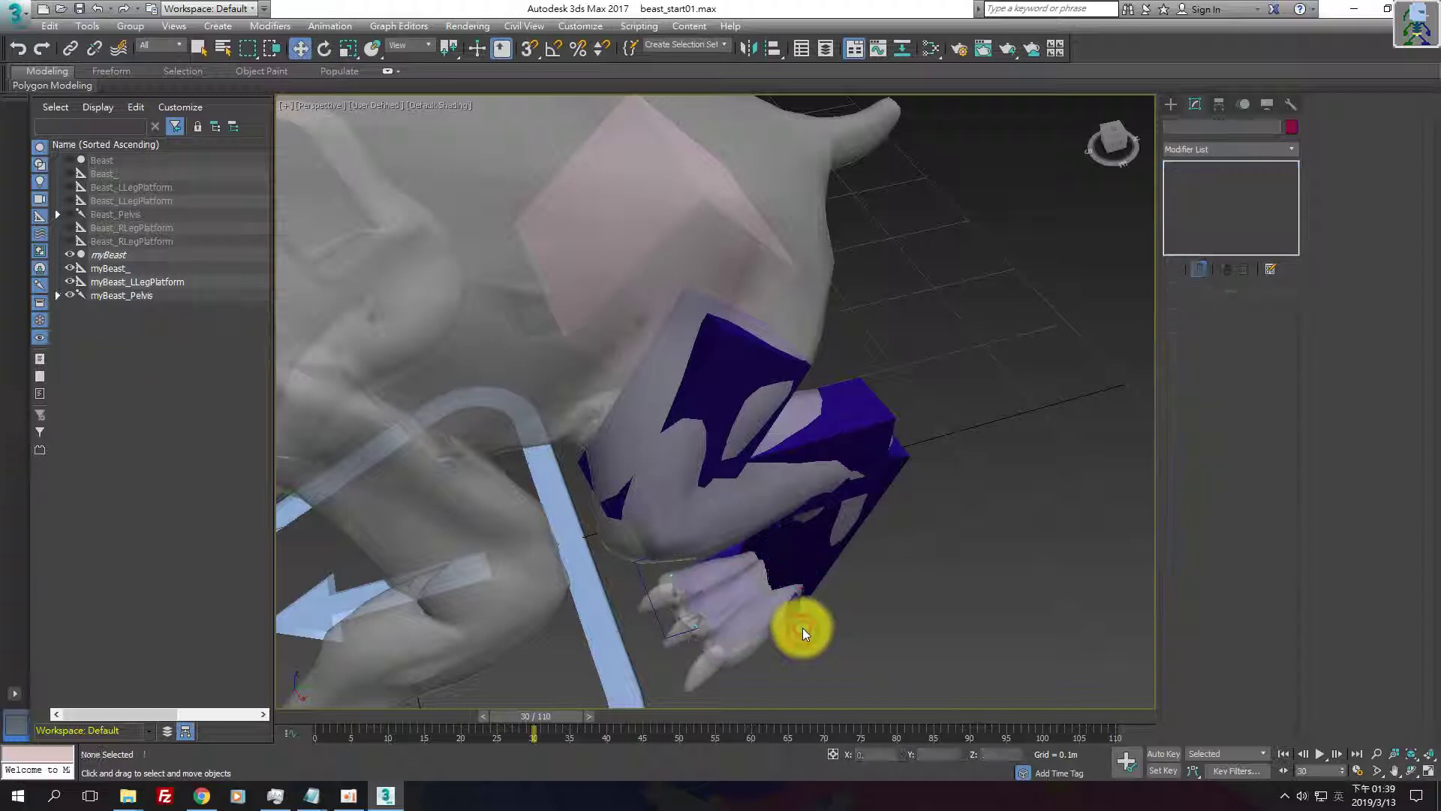
pyautogui.press('w')
pyautogui.click(792, 615)
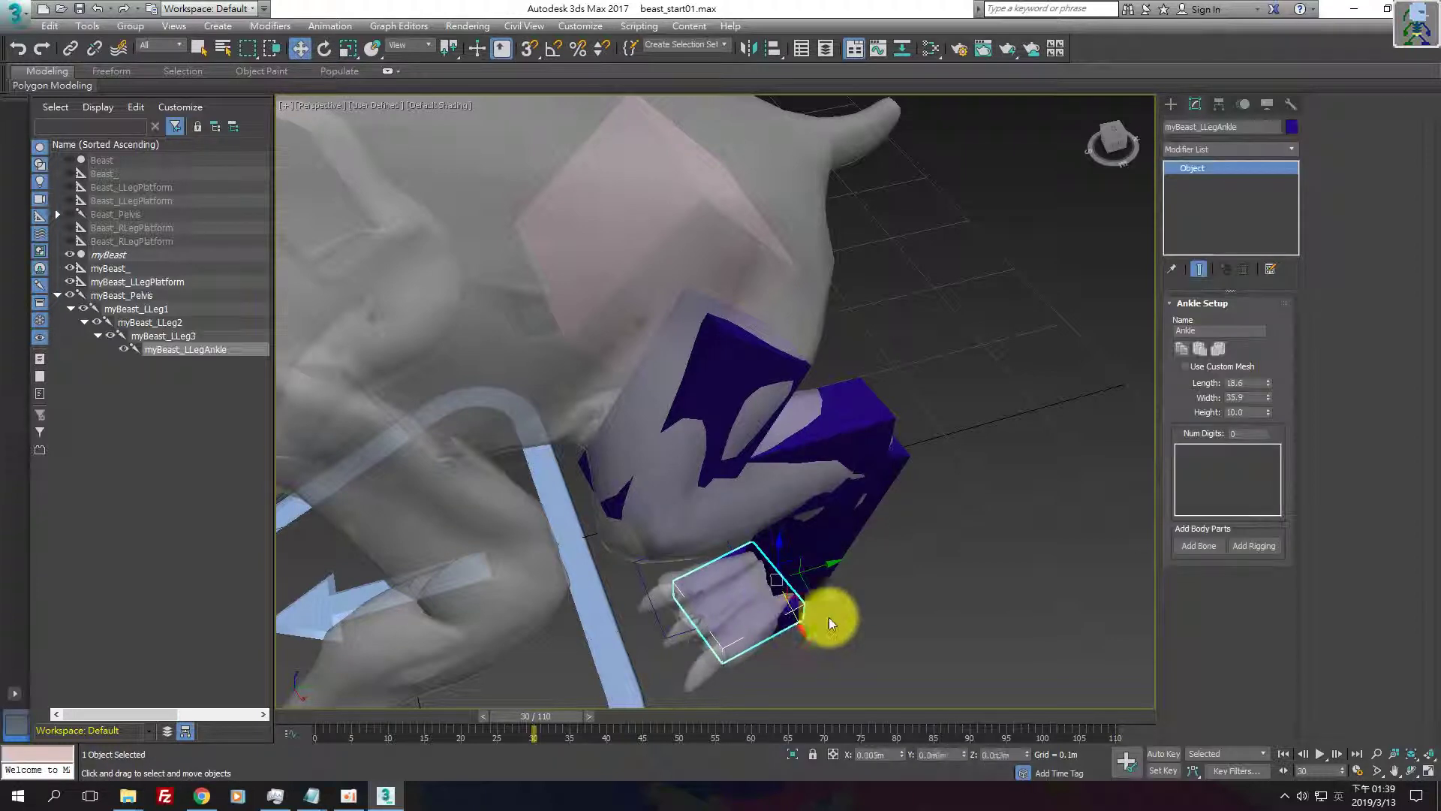
pyautogui.moveTo(829, 617)
pyautogui.keyDown('alt'); pyautogui.mouseDown(button='middle')
pyautogui.moveTo(855, 608)
pyautogui.moveTo(678, 584)
pyautogui.moveTo(708, 553)
pyautogui.moveTo(920, 520)
pyautogui.moveTo(980, 538)
pyautogui.moveTo(871, 614)
pyautogui.moveTo(700, 593)
pyautogui.moveTo(976, 513)
pyautogui.moveTo(943, 547)
pyautogui.moveTo(1090, 522)
pyautogui.mouseUp(button='middle'); pyautogui.keyUp('alt')
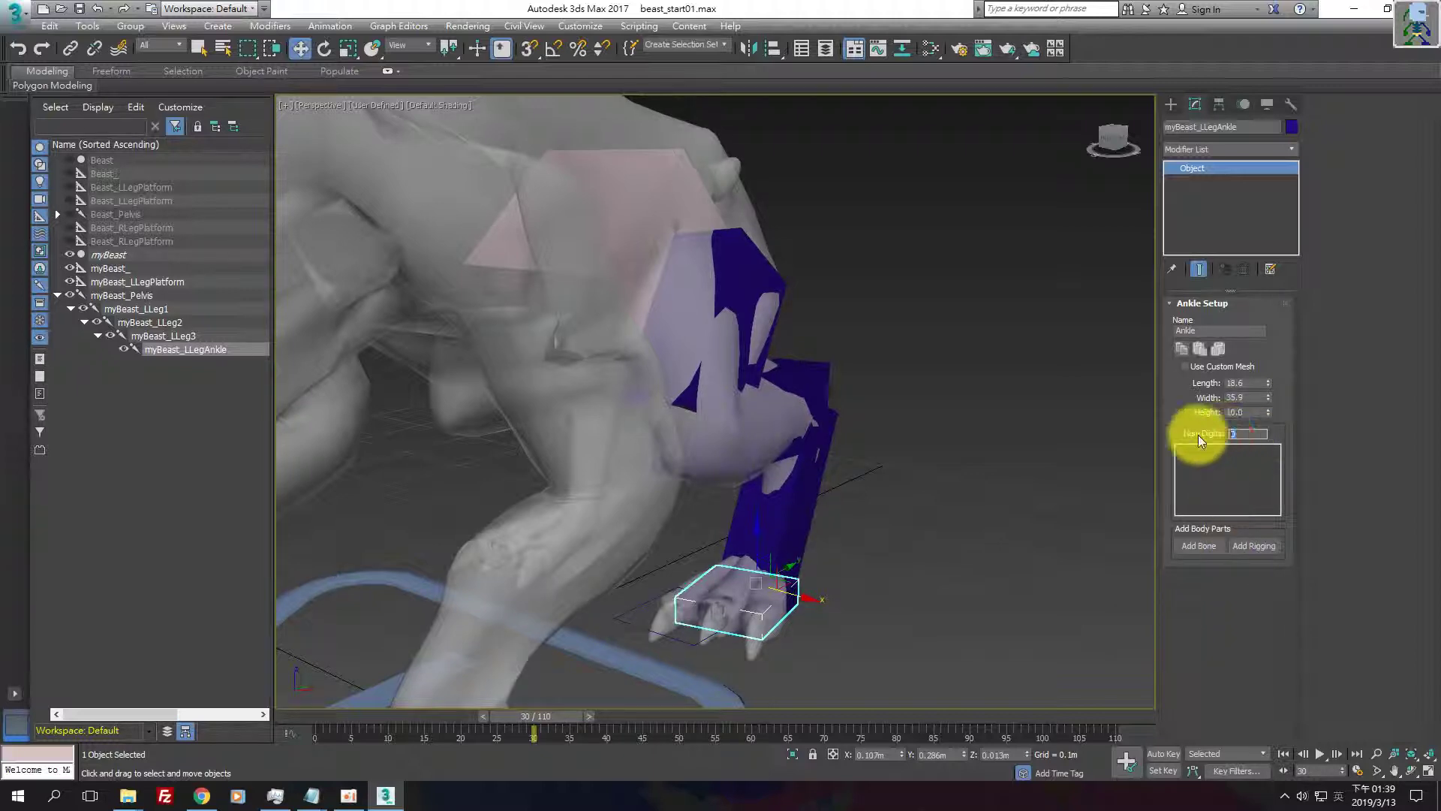
# - Give the ankle 3 toe digits
pyautogui.write('3')
pyautogui.press('Return')
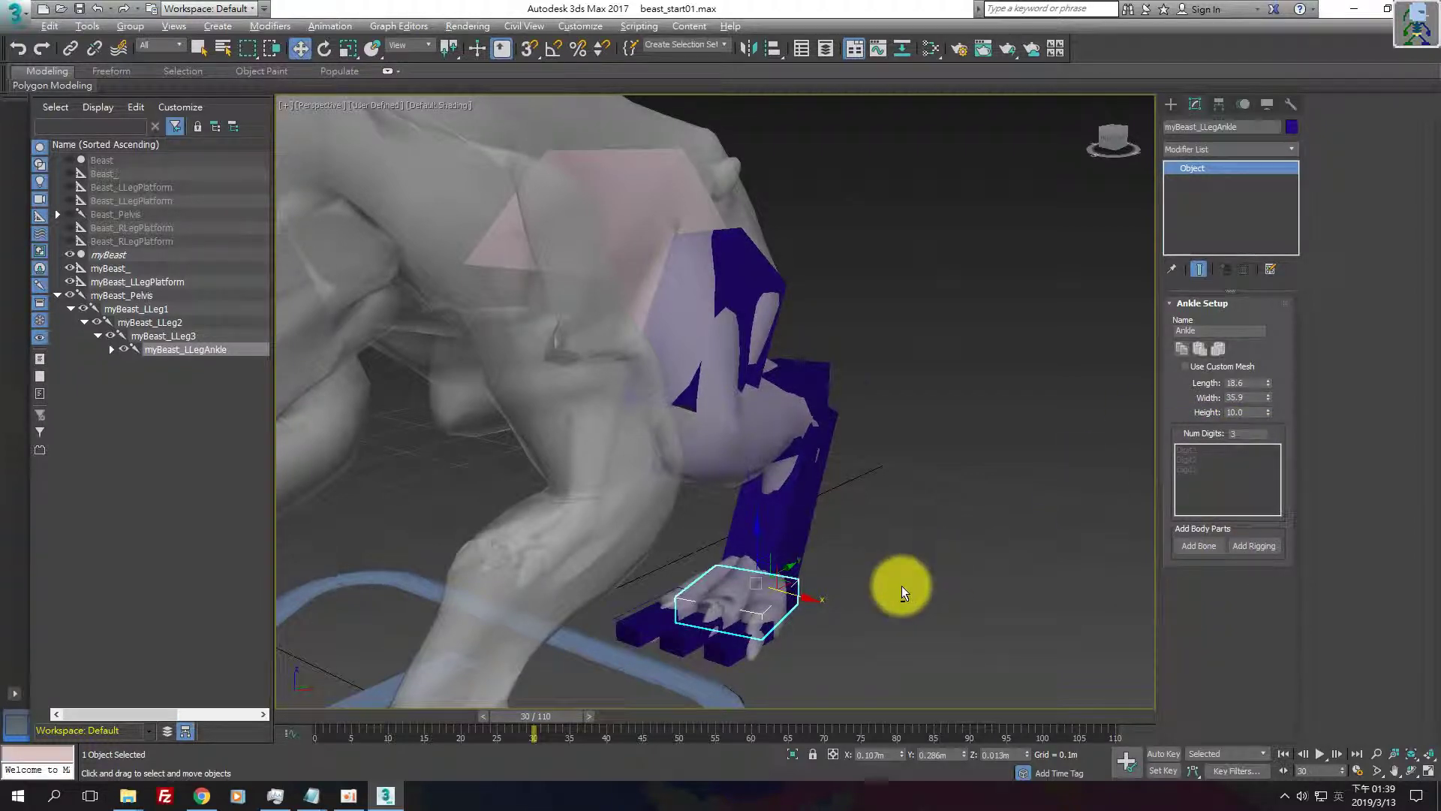
pyautogui.moveTo(902, 585)
pyautogui.keyDown('alt'); pyautogui.mouseDown(button='middle')
pyautogui.moveTo(804, 597)
pyautogui.moveTo(834, 615)
pyautogui.mouseUp(button='middle'); pyautogui.keyUp('alt')
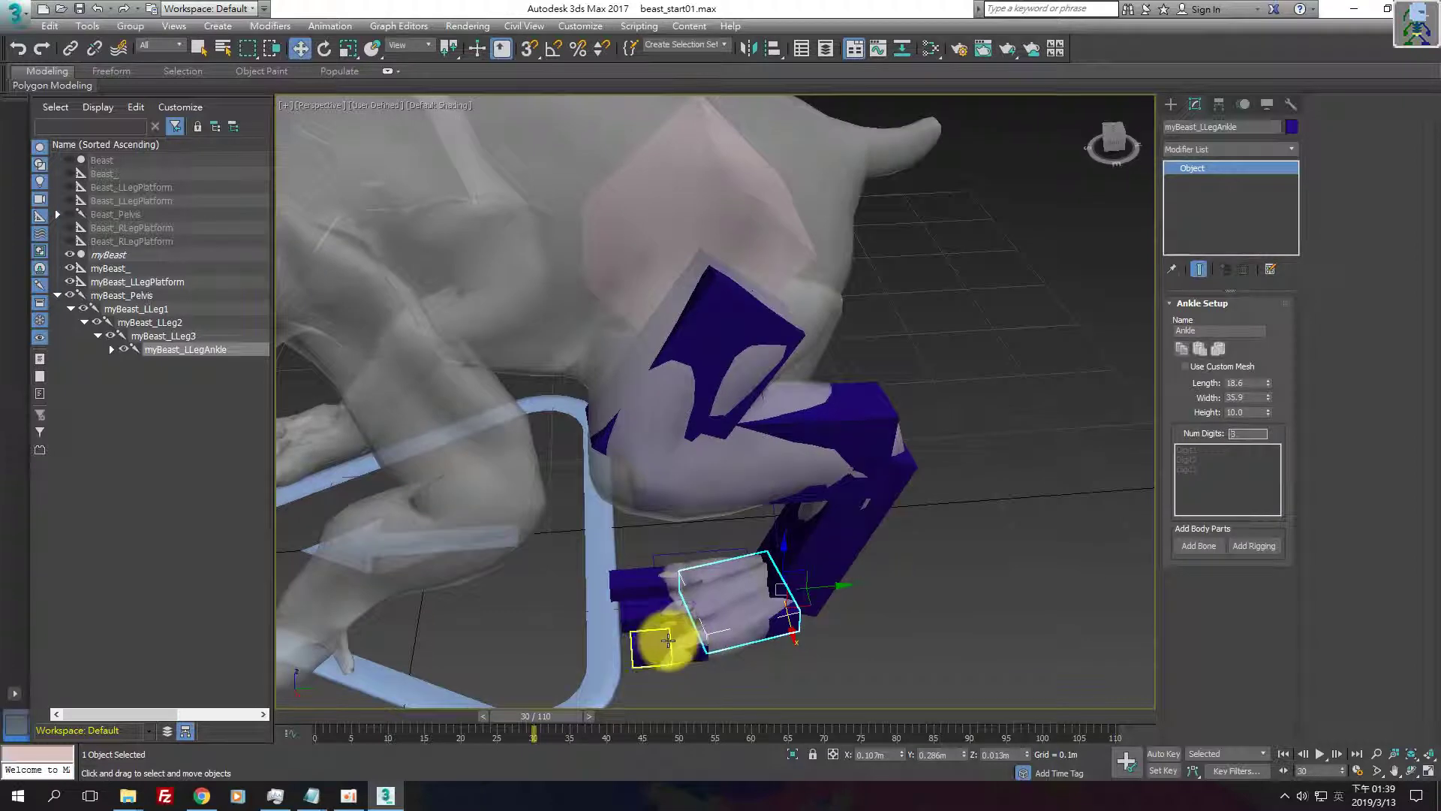
# - Rotate the third and second toes to follow the paw
pyautogui.click(682, 639)
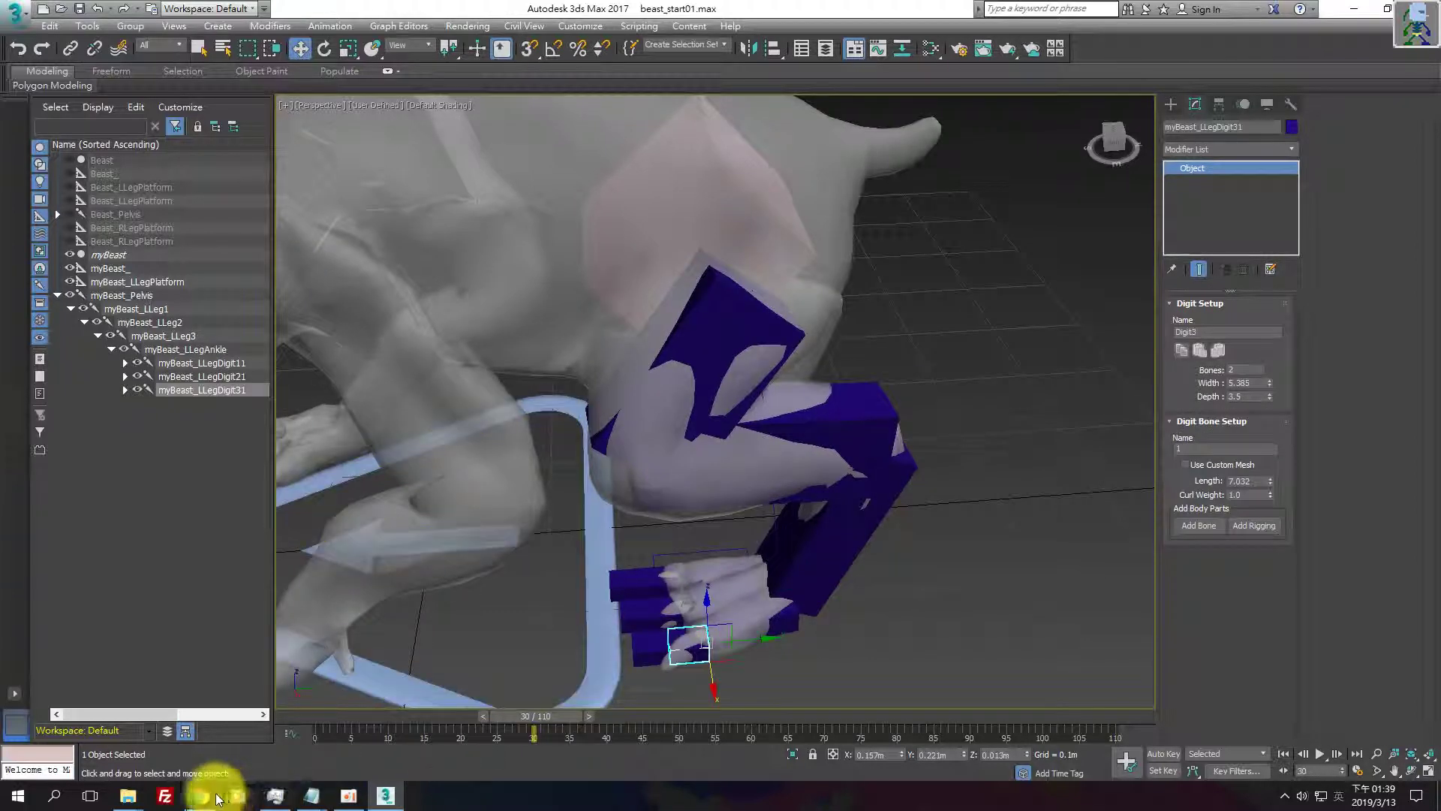
pyautogui.keyDown('alt'); pyautogui.moveTo(621, 703); pyautogui.dragTo(620, 705, button='middle'); pyautogui.keyUp('alt')
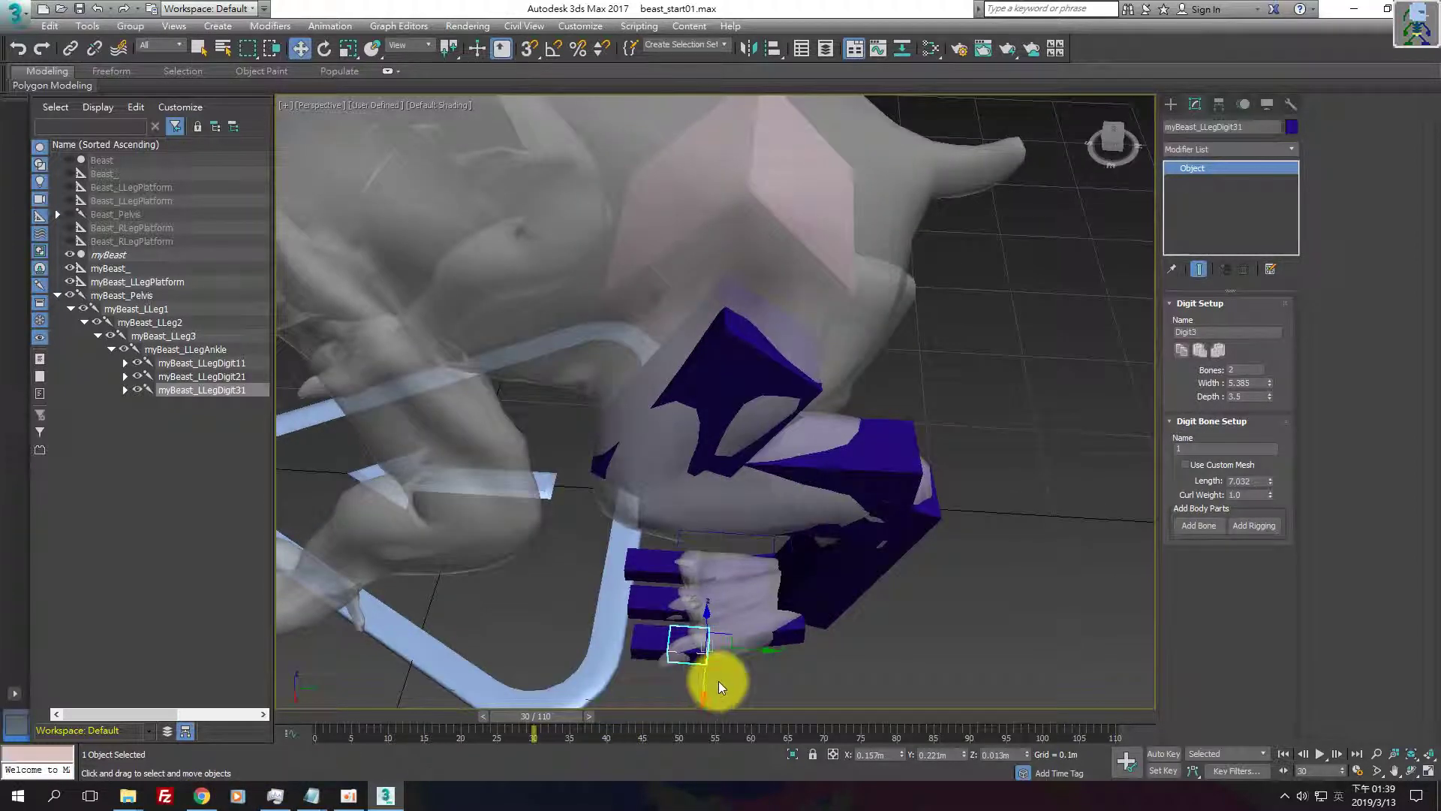
pyautogui.press('e')
pyautogui.moveTo(714, 680); pyautogui.dragTo(711, 691)
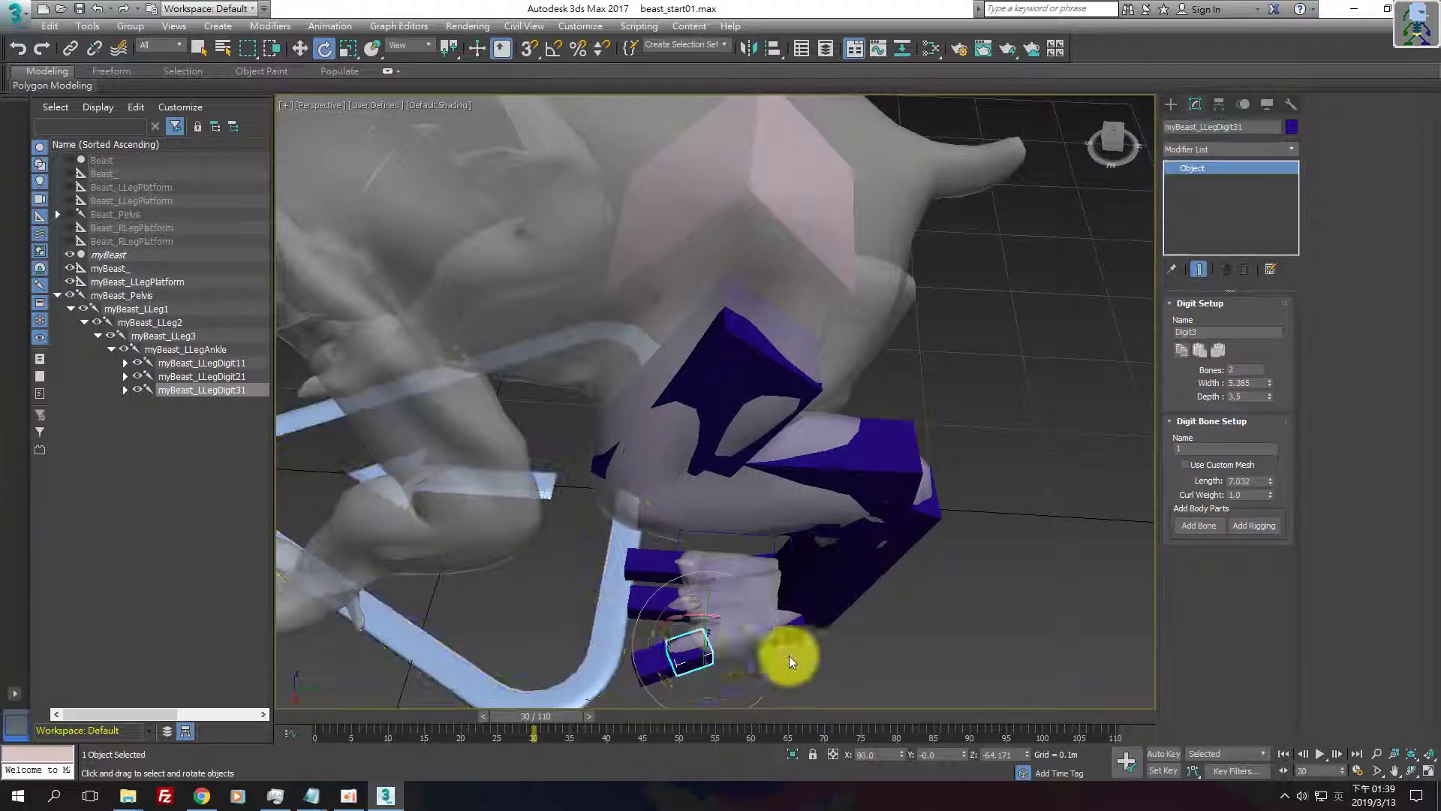
pyautogui.click(870, 646)
pyautogui.click(678, 610)
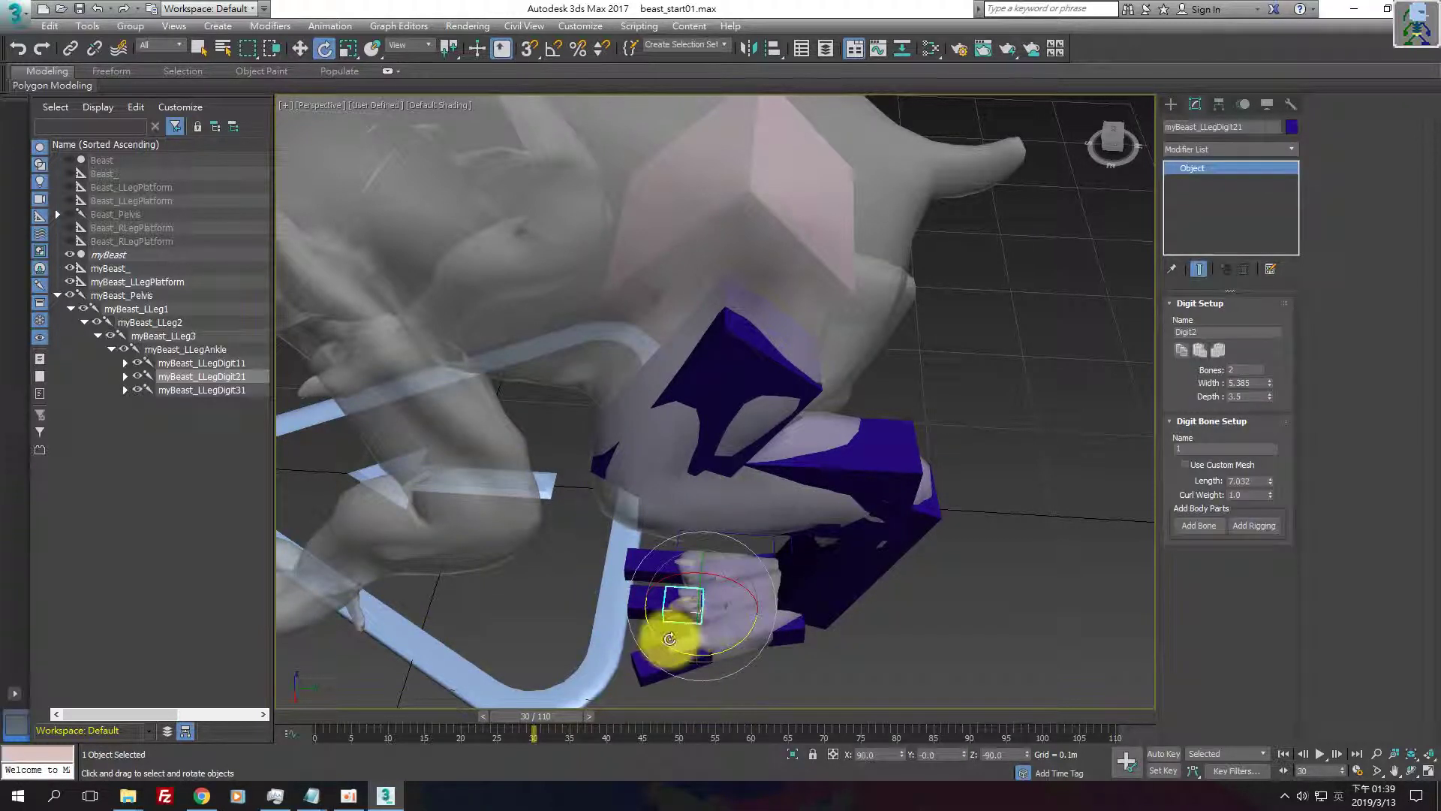
pyautogui.moveTo(672, 642)
pyautogui.mouseDown()
pyautogui.moveTo(689, 645)
pyautogui.moveTo(669, 628)
pyautogui.mouseUp()
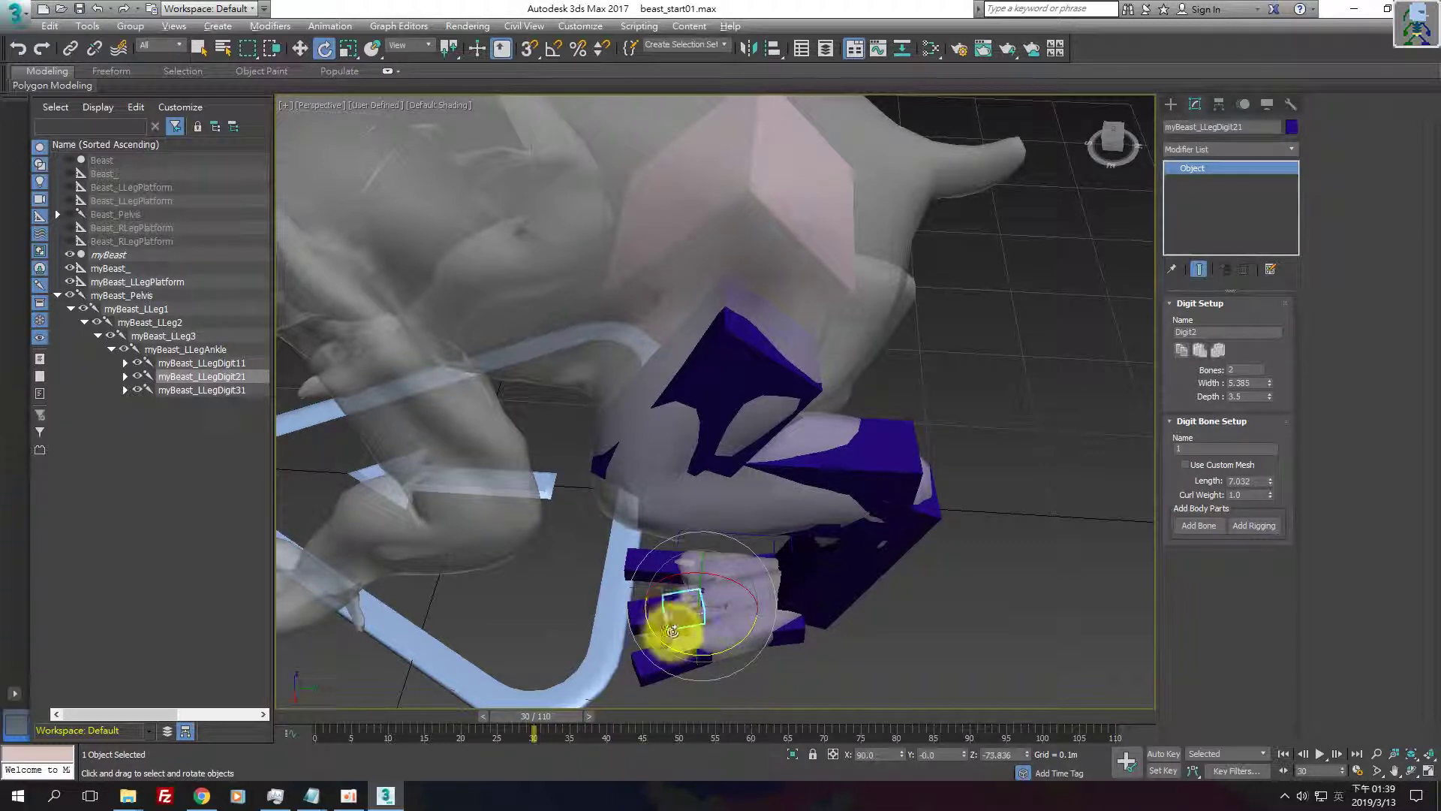
pyautogui.keyDown('alt'); pyautogui.moveTo(669, 627); pyautogui.dragTo(708, 634, button='middle'); pyautogui.keyUp('alt')
# - Shorten both bones of the third toe
pyautogui.click(824, 681)
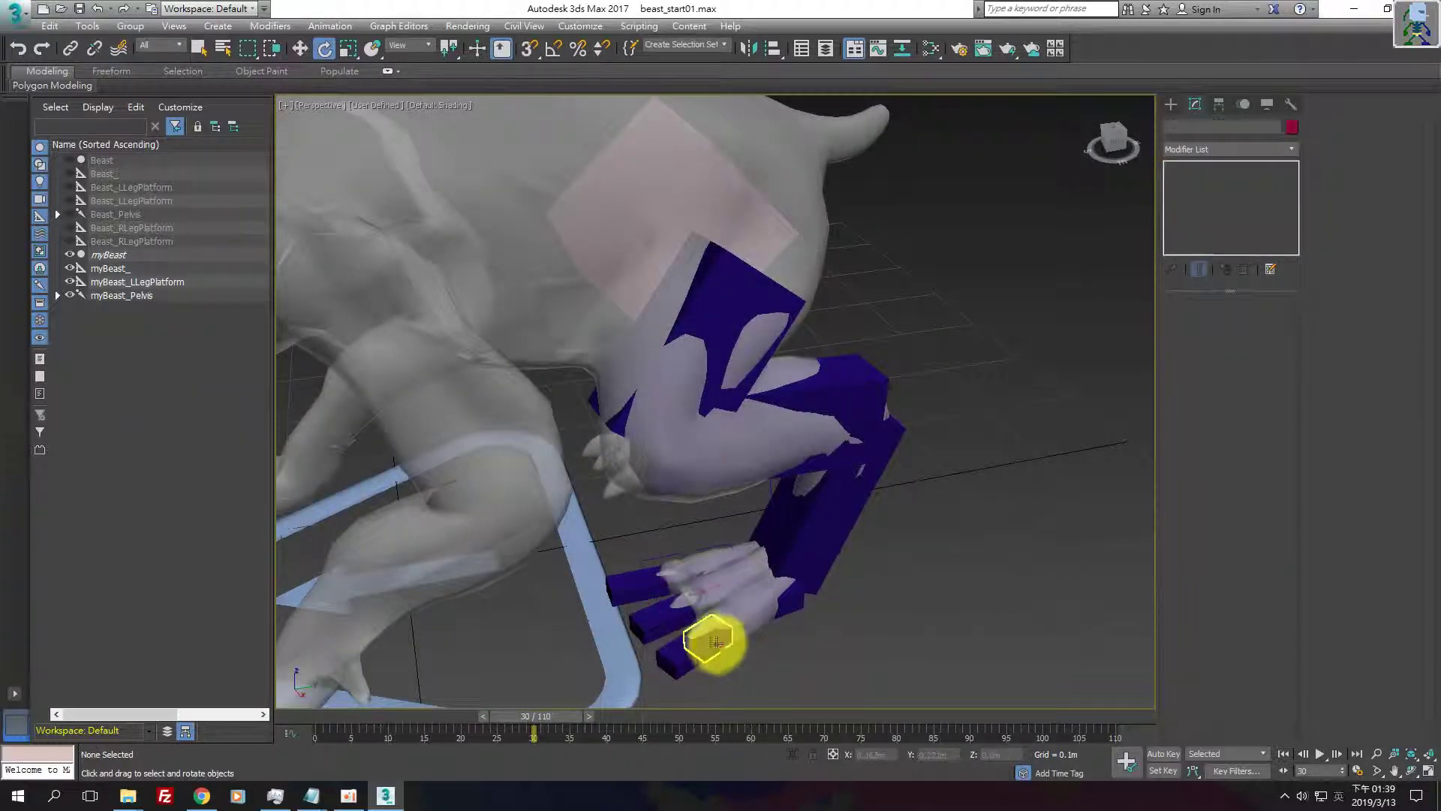
pyautogui.click(720, 644)
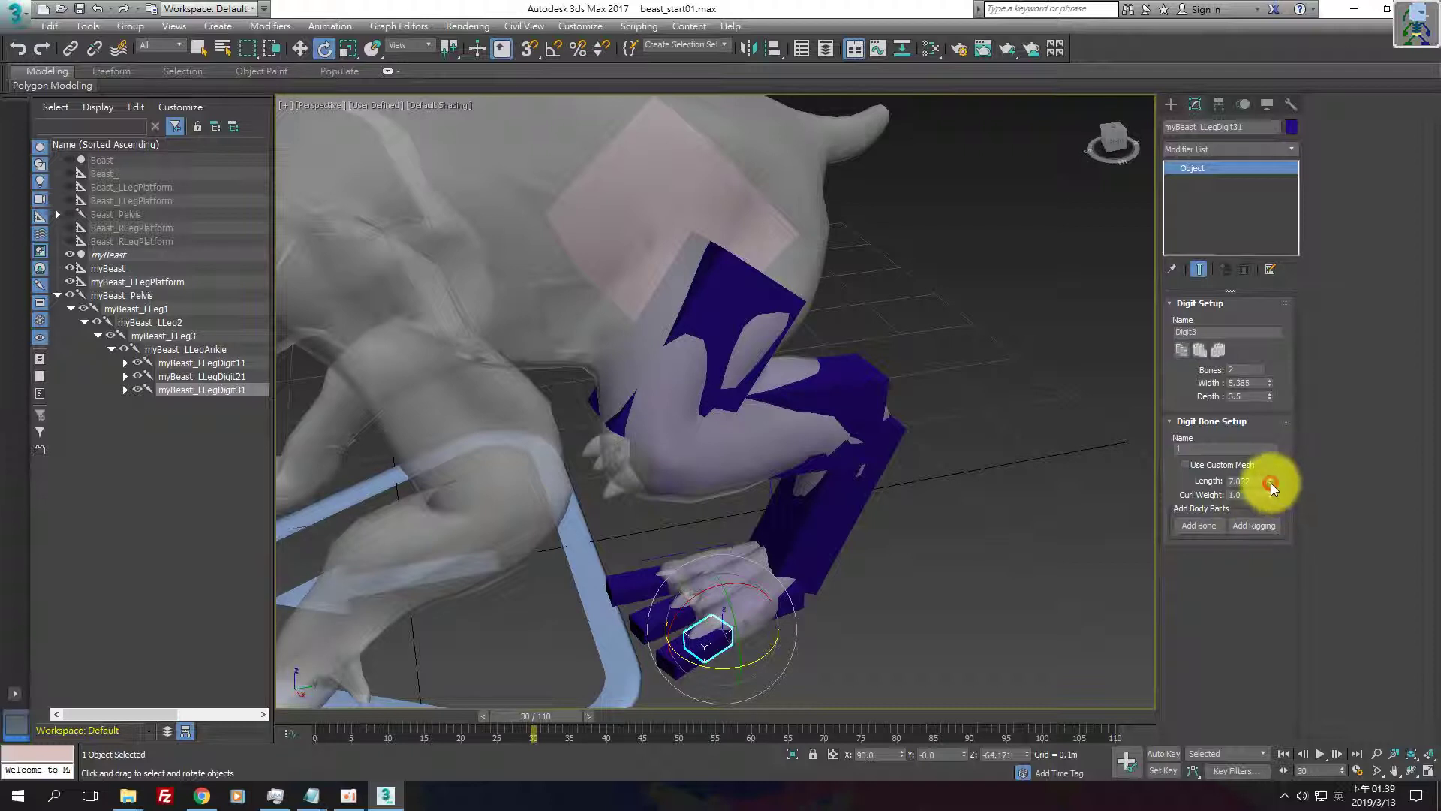
pyautogui.moveTo(1270, 483); pyautogui.dragTo(1267, 703)
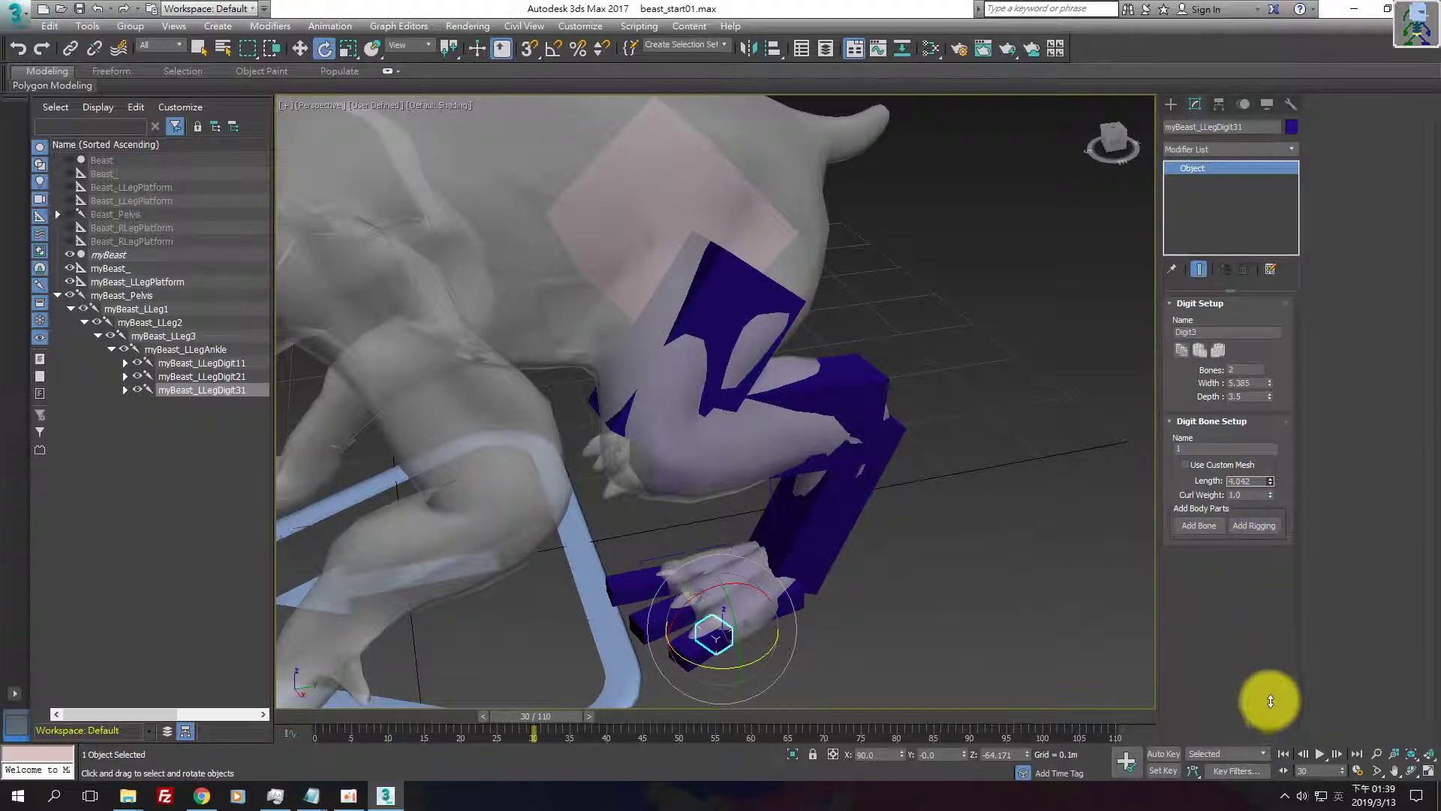
pyautogui.click(878, 680)
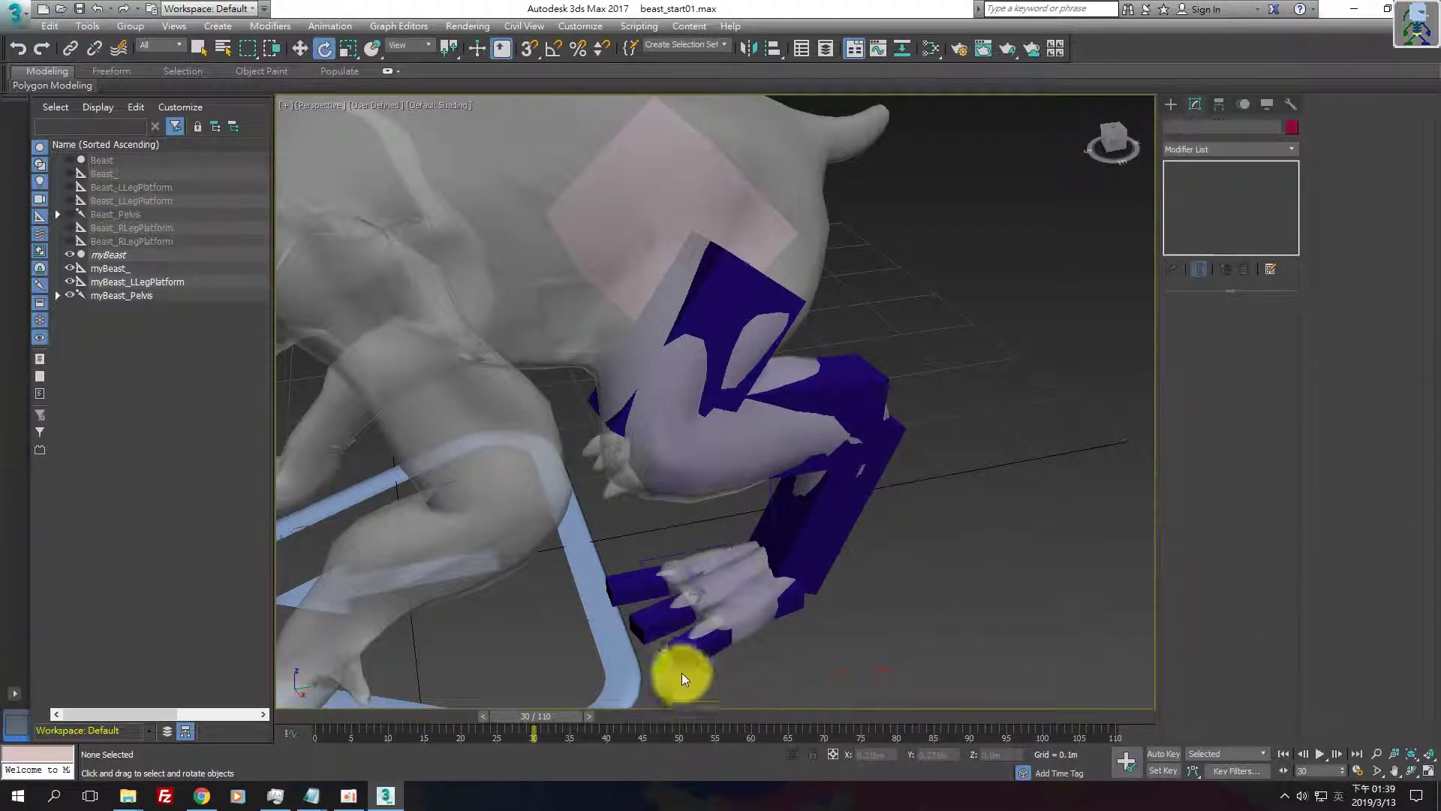
pyautogui.click(698, 653)
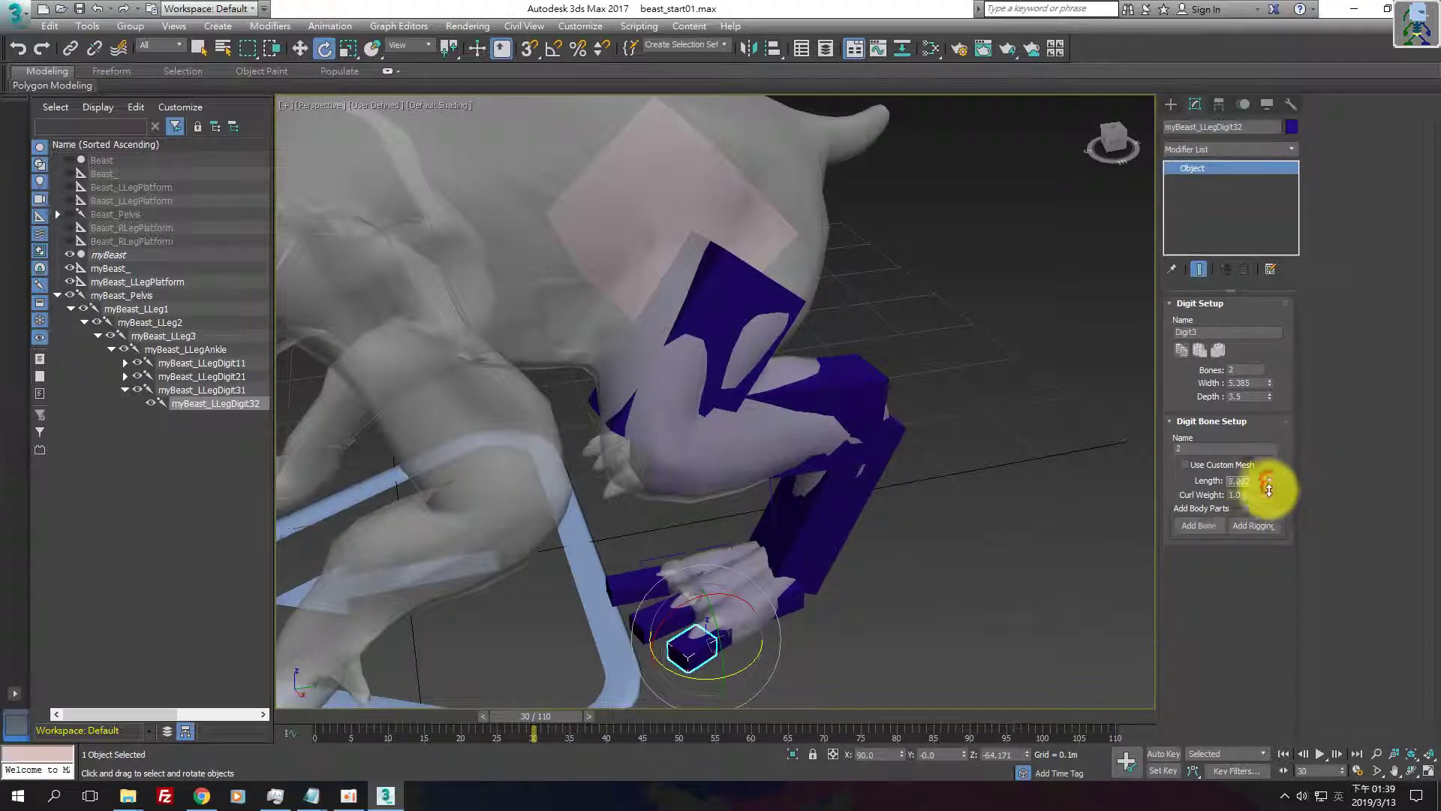
pyautogui.moveTo(1270, 482); pyautogui.dragTo(1301, 638)
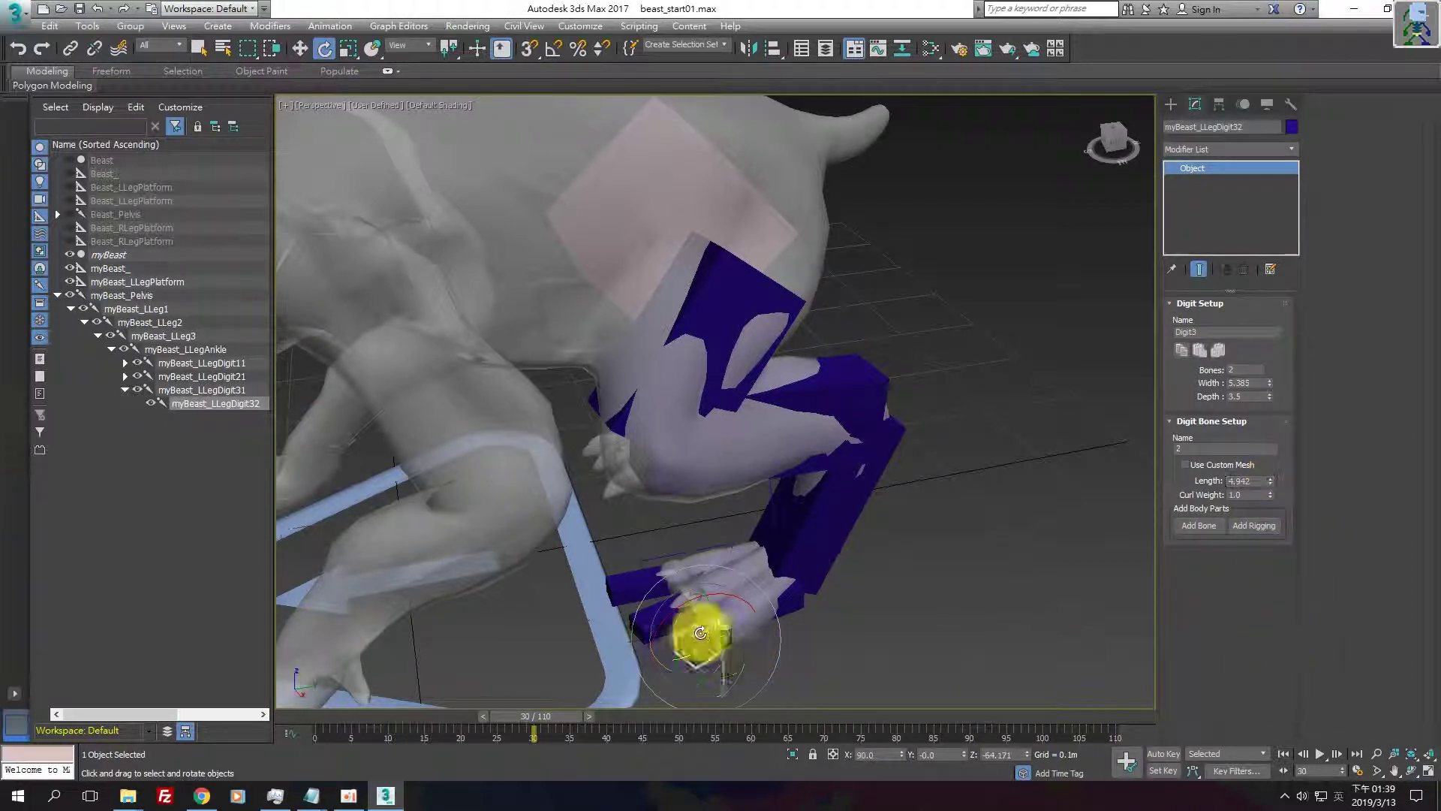
pyautogui.click(788, 630)
# - Shorten both bones of the second and first toes, then view the foot from the side
pyautogui.press('q')
pyautogui.click(682, 613)
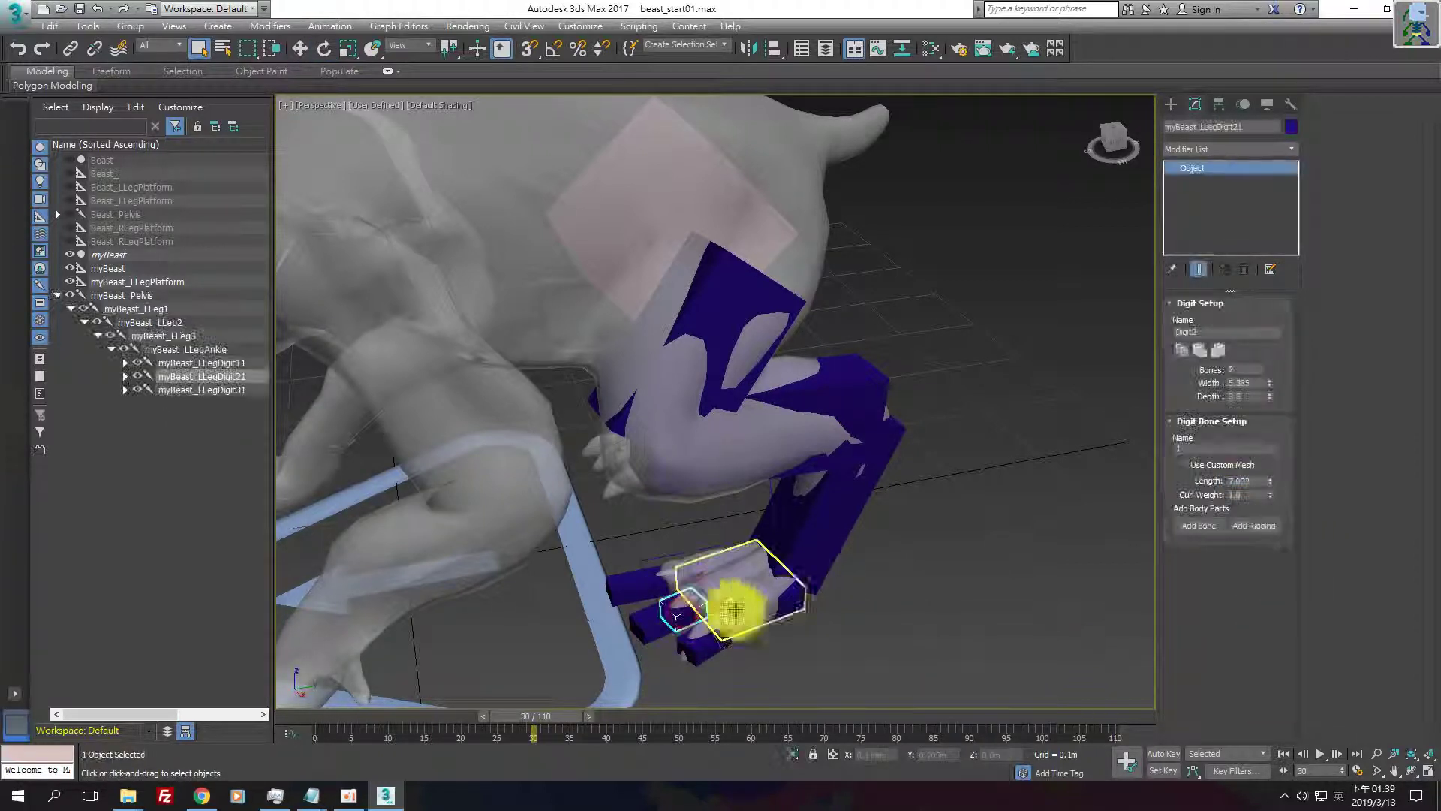
pyautogui.moveTo(1272, 482); pyautogui.dragTo(1235, 722)
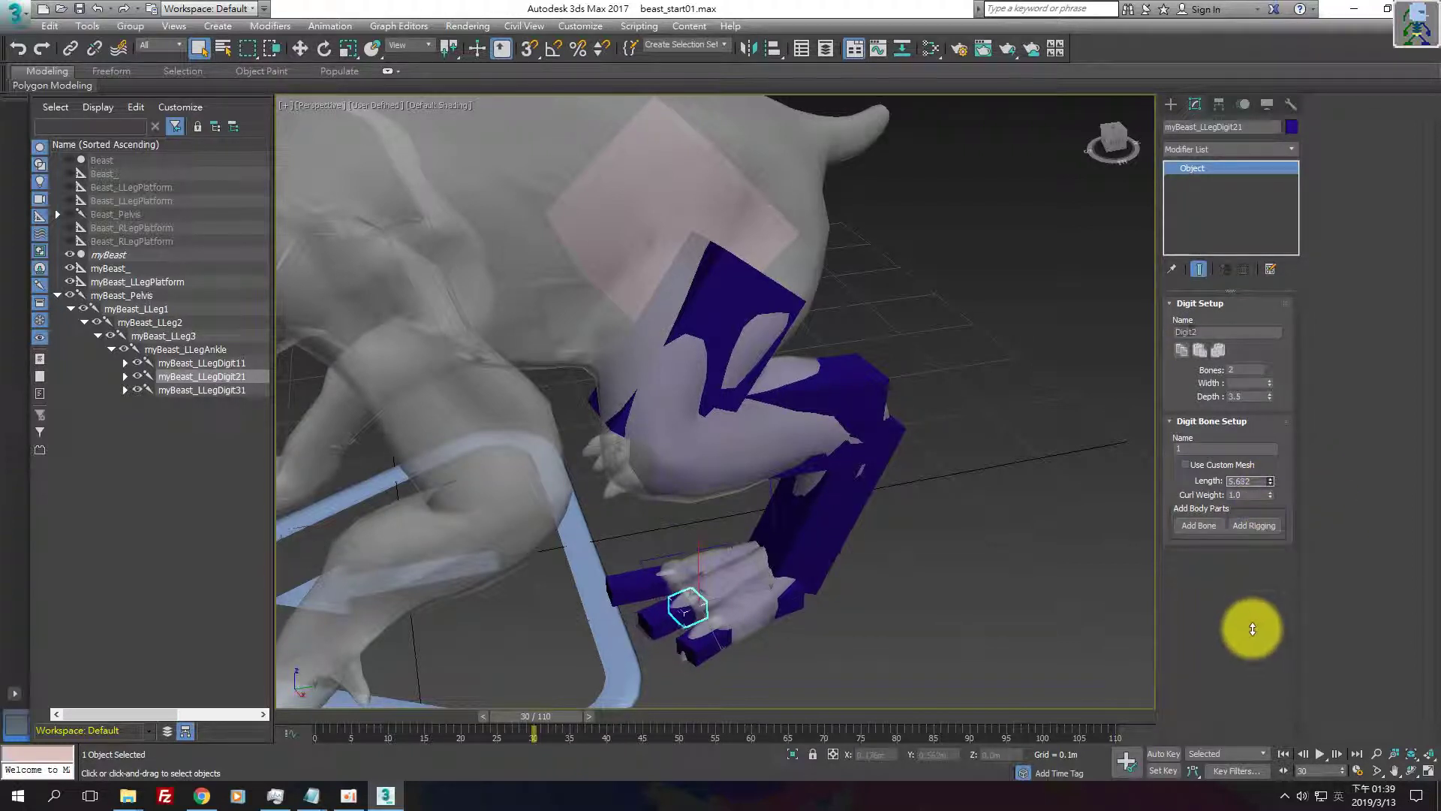
pyautogui.click(662, 629)
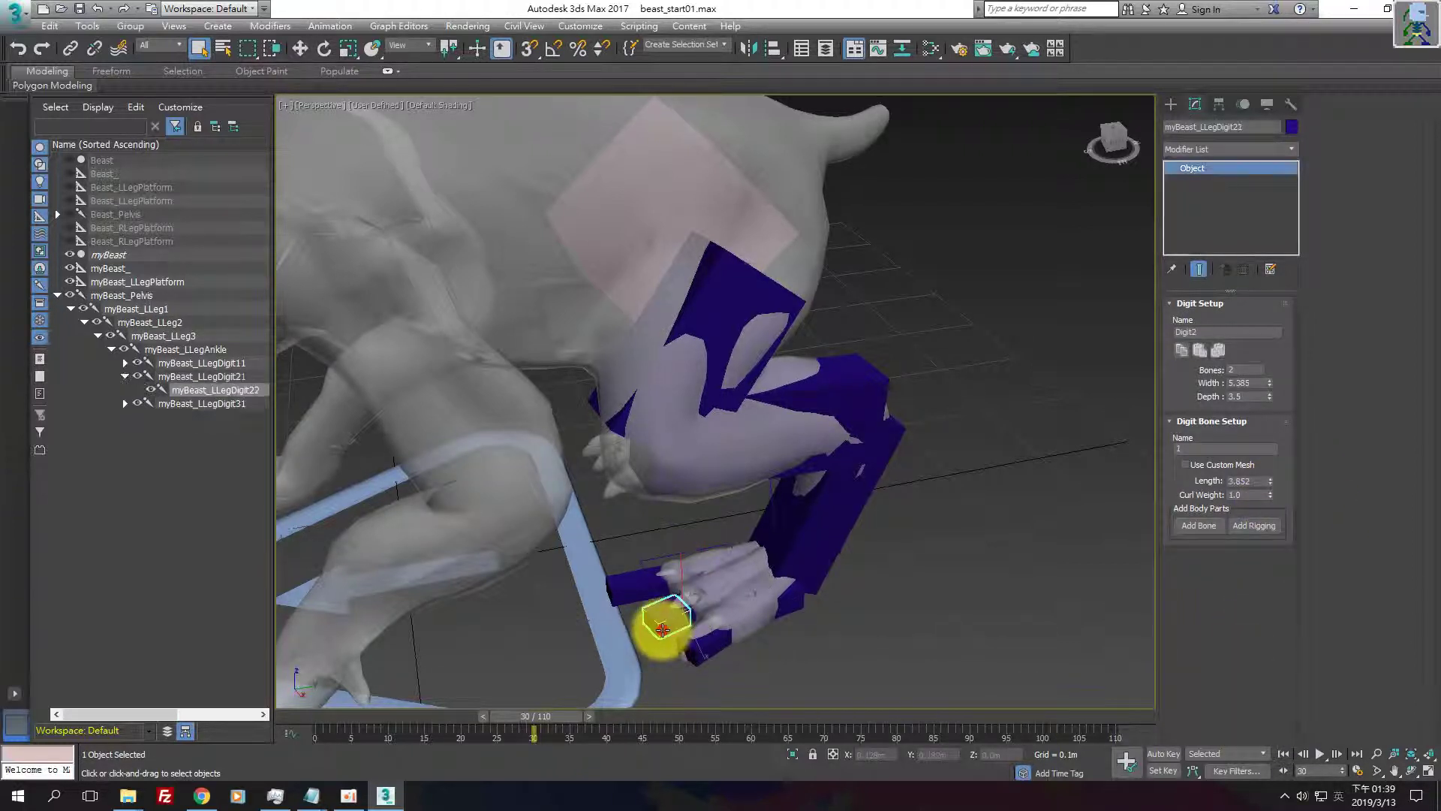
pyautogui.moveTo(1271, 482)
pyautogui.mouseDown()
pyautogui.moveTo(1290, 743)
pyautogui.moveTo(1331, 694)
pyautogui.mouseUp()
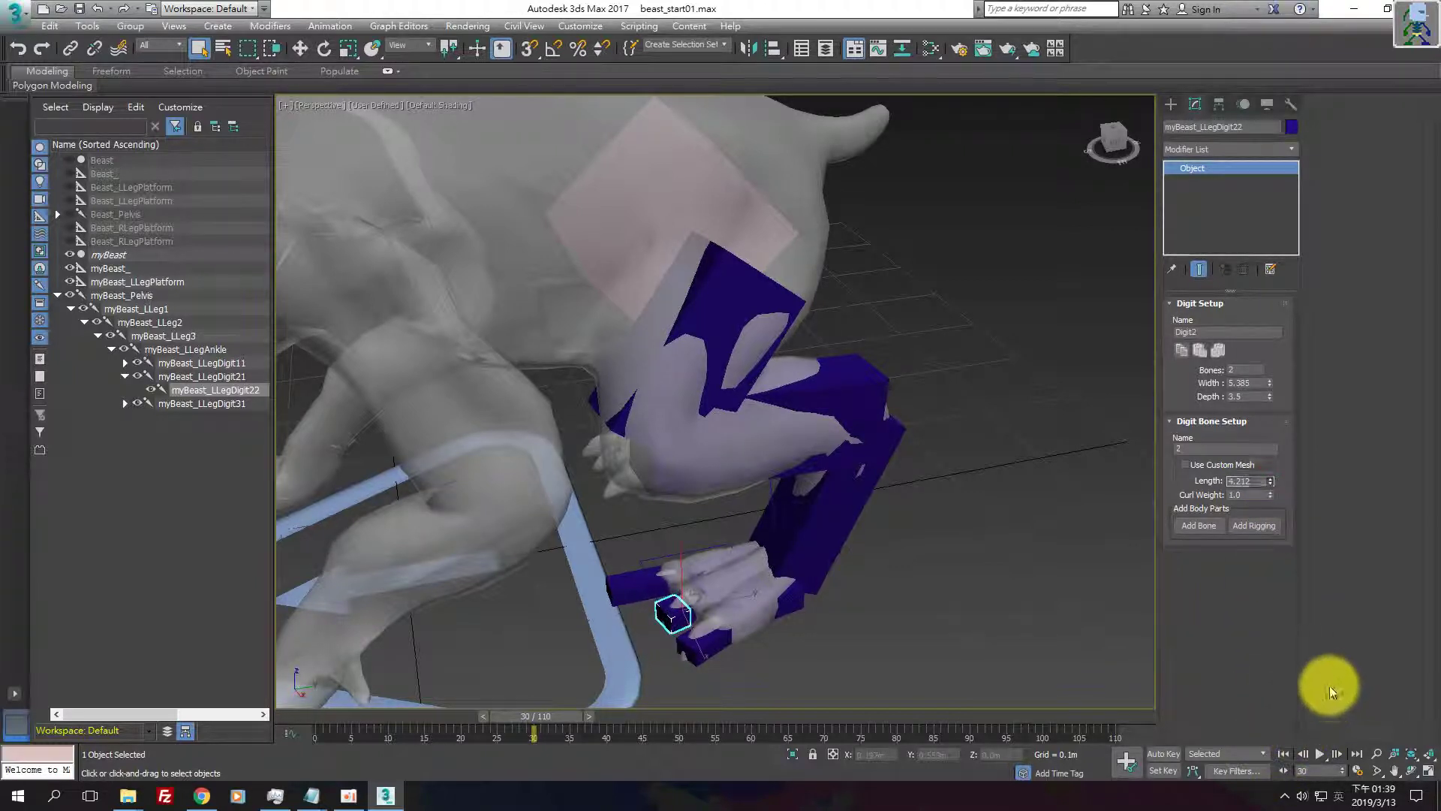
pyautogui.click(664, 585)
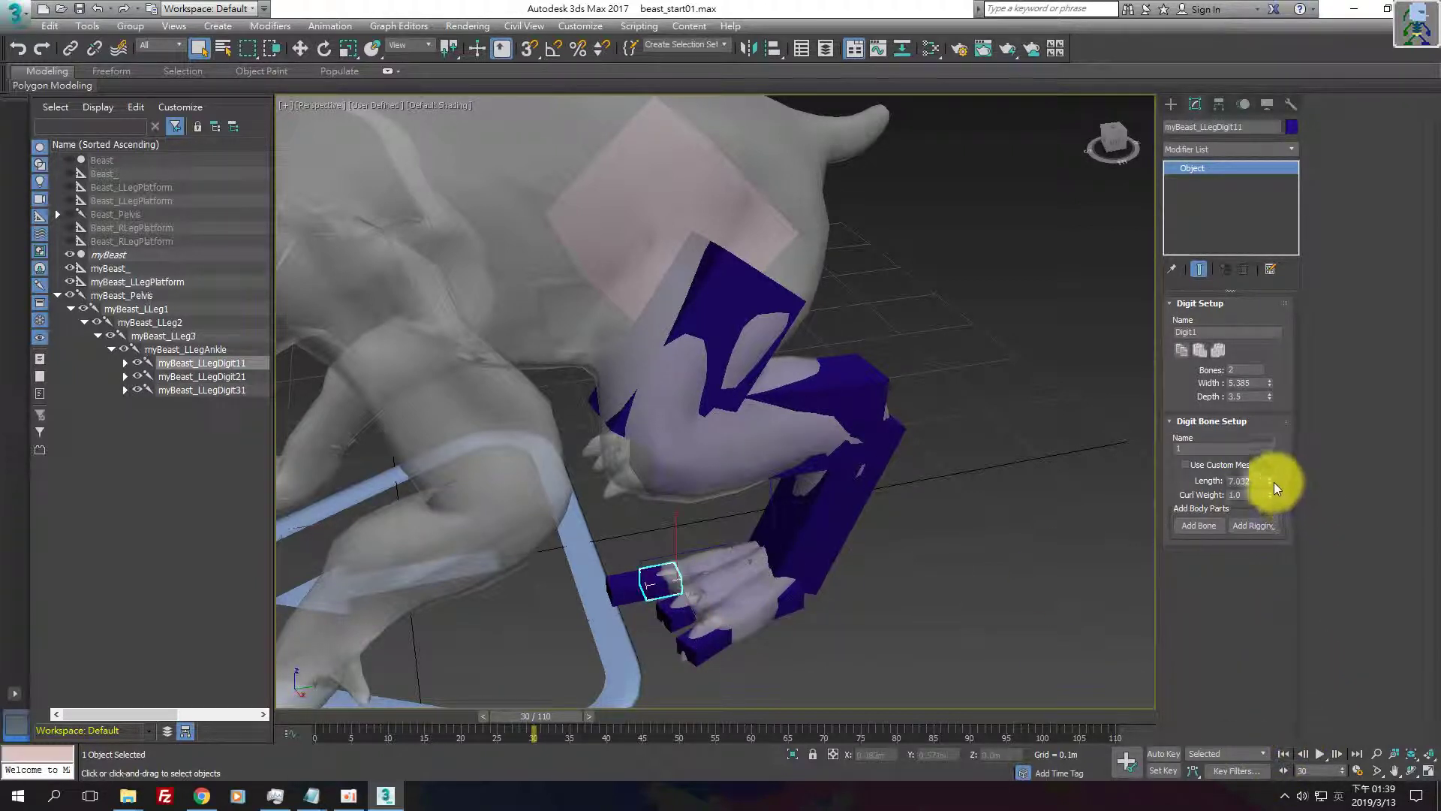
pyautogui.moveTo(1271, 482); pyautogui.dragTo(1270, 731)
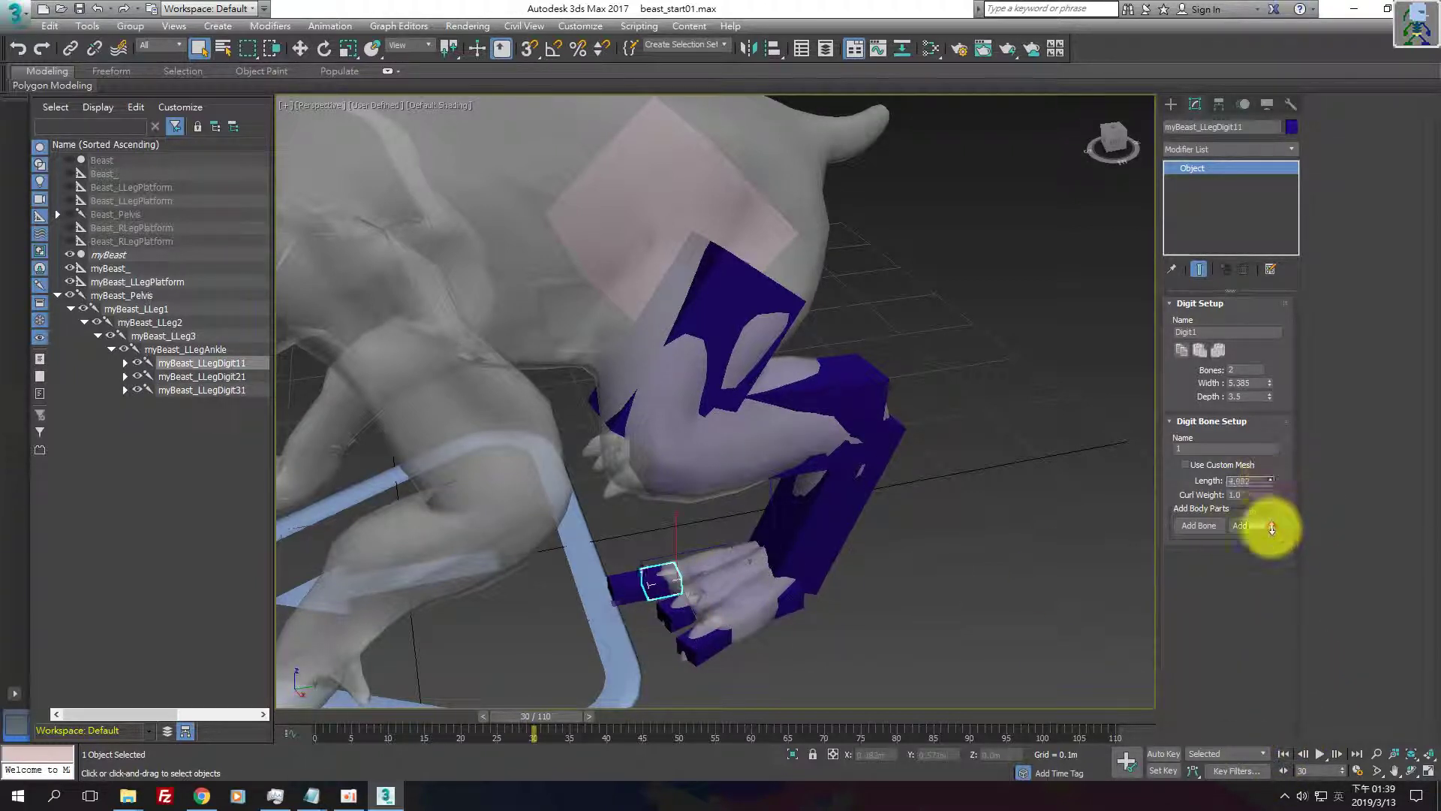
pyautogui.click(635, 587)
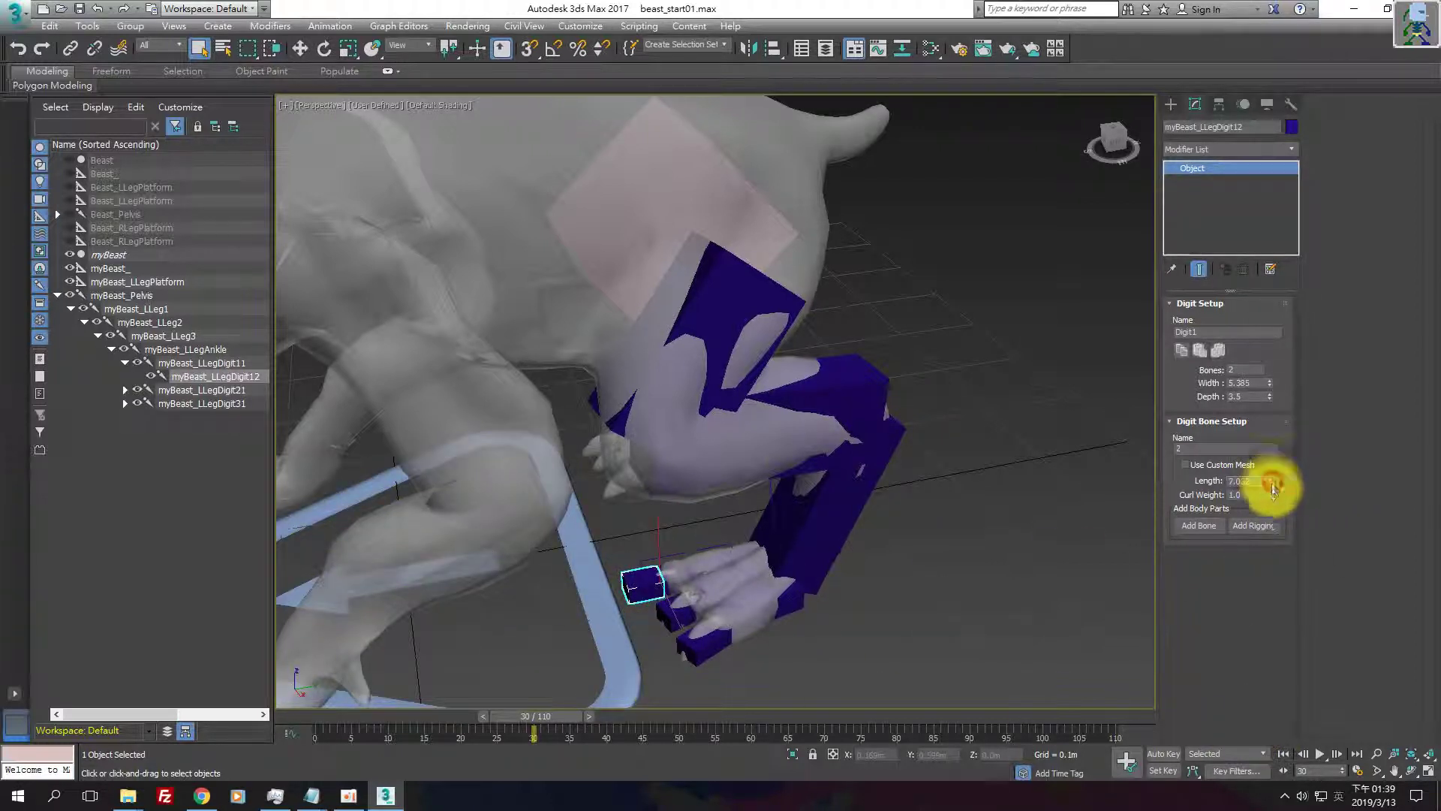
pyautogui.moveTo(1271, 484)
pyautogui.mouseDown()
pyautogui.moveTo(1254, 644)
pyautogui.moveTo(1223, 88)
pyautogui.moveTo(1264, 757)
pyautogui.mouseUp()
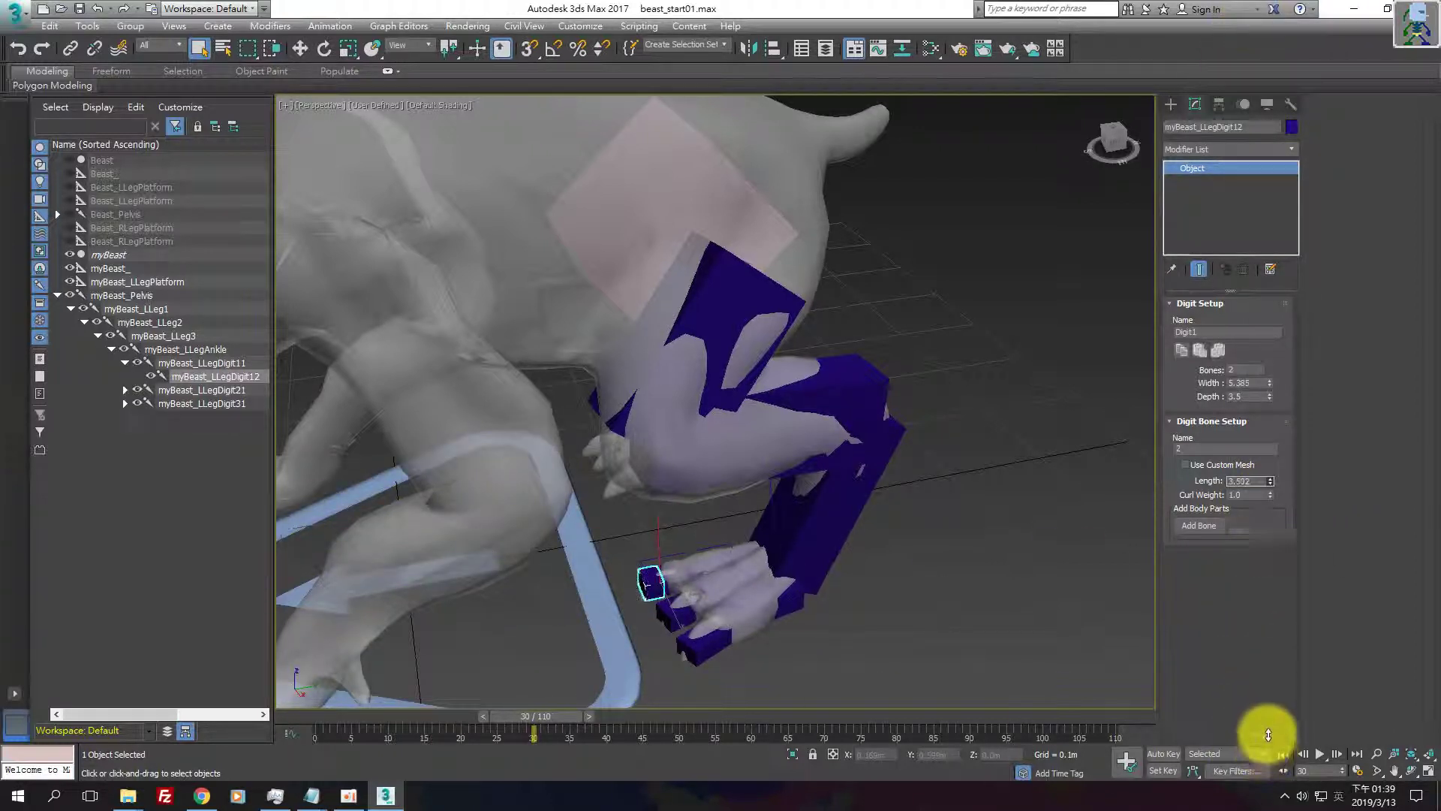
pyautogui.moveTo(991, 655)
pyautogui.keyDown('alt'); pyautogui.mouseDown(button='middle')
pyautogui.moveTo(941, 537)
pyautogui.moveTo(1024, 498)
pyautogui.moveTo(1128, 547)
pyautogui.moveTo(680, 589)
pyautogui.moveTo(1002, 593)
pyautogui.mouseUp(button='middle'); pyautogui.keyUp('alt')
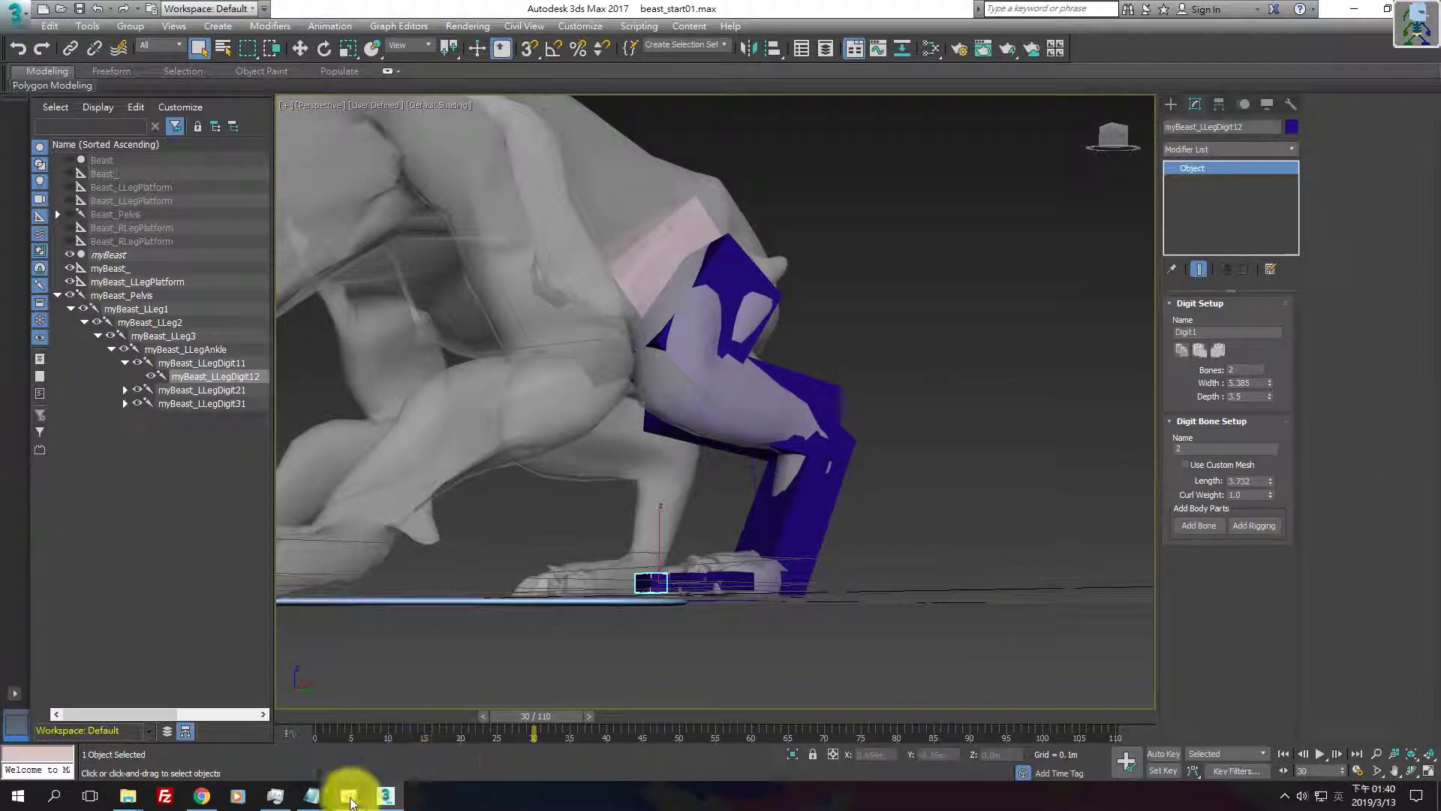
pyautogui.click(316, 797)
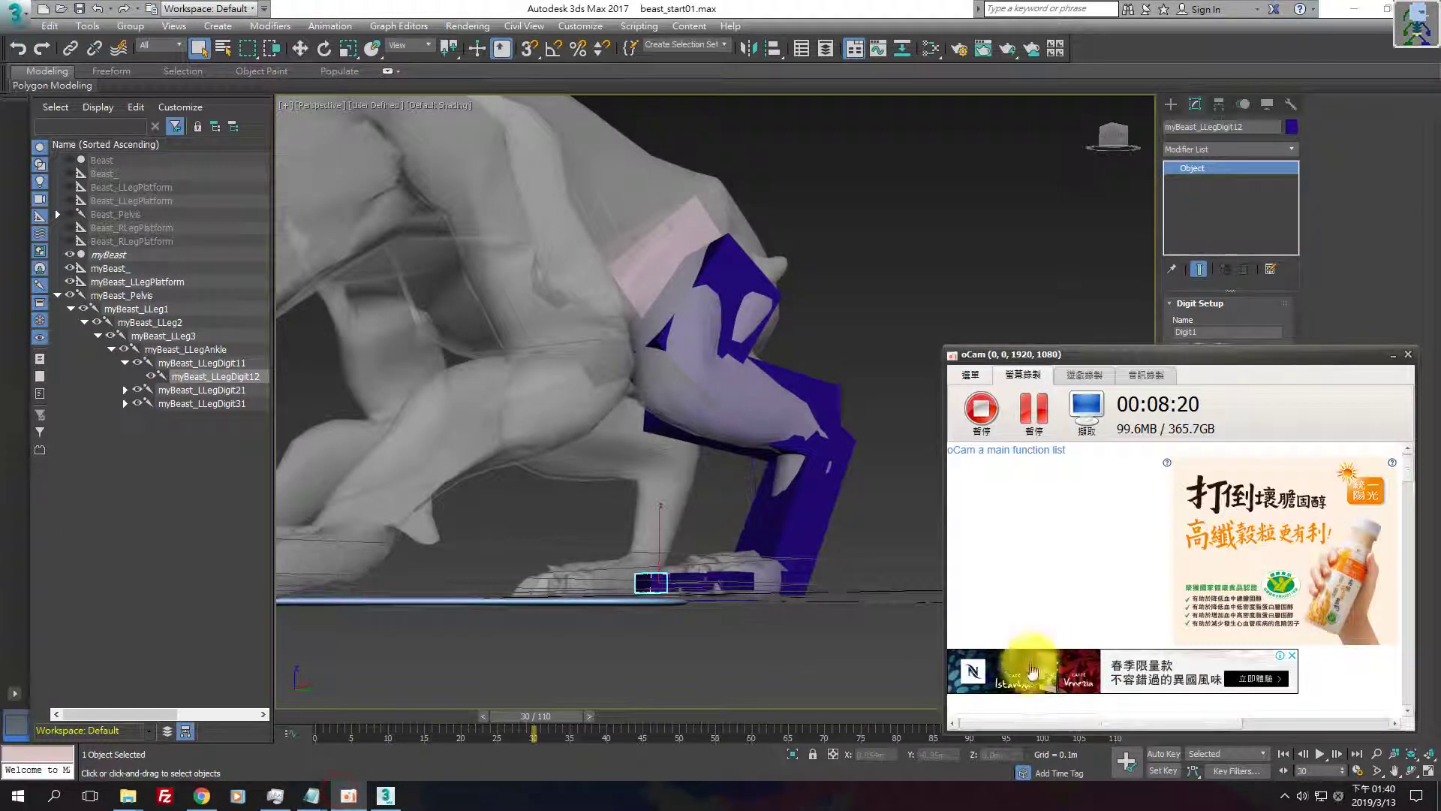